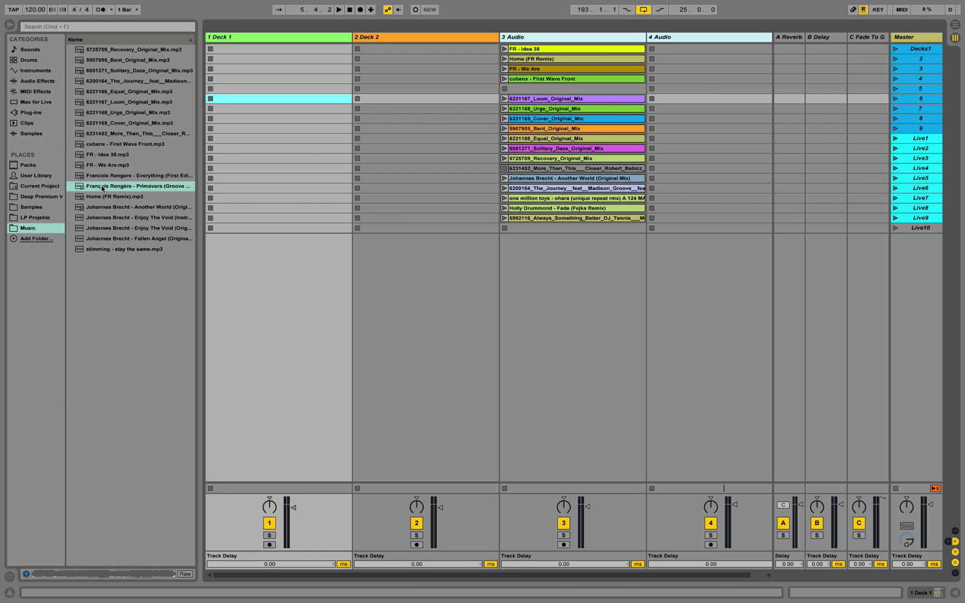
Load the Primavera (Groove Edit) track into the empty slot in row 5 of track 3 Audio and open its clip view.
drag(99, 188, 516, 90)
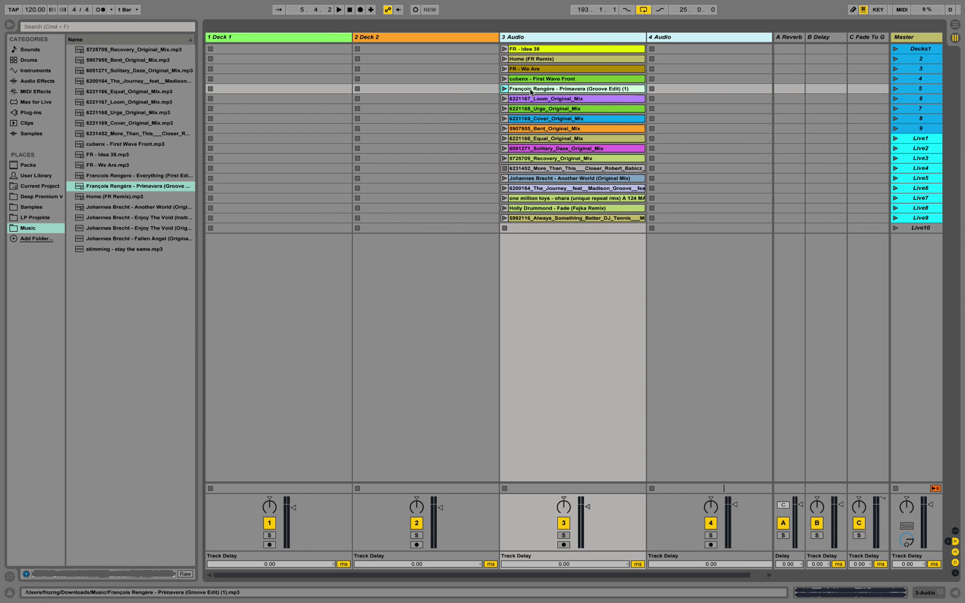
double_click(530, 91)
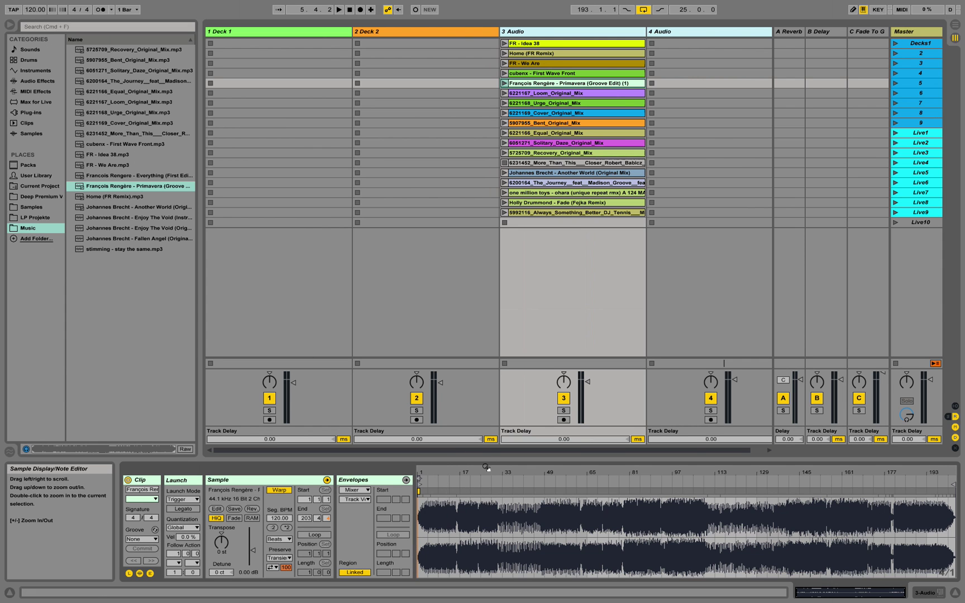
Find the first strong beat near 16.3 in the Primavera waveform, audition it, and add a warp marker on its transient.
drag(461, 473, 479, 508)
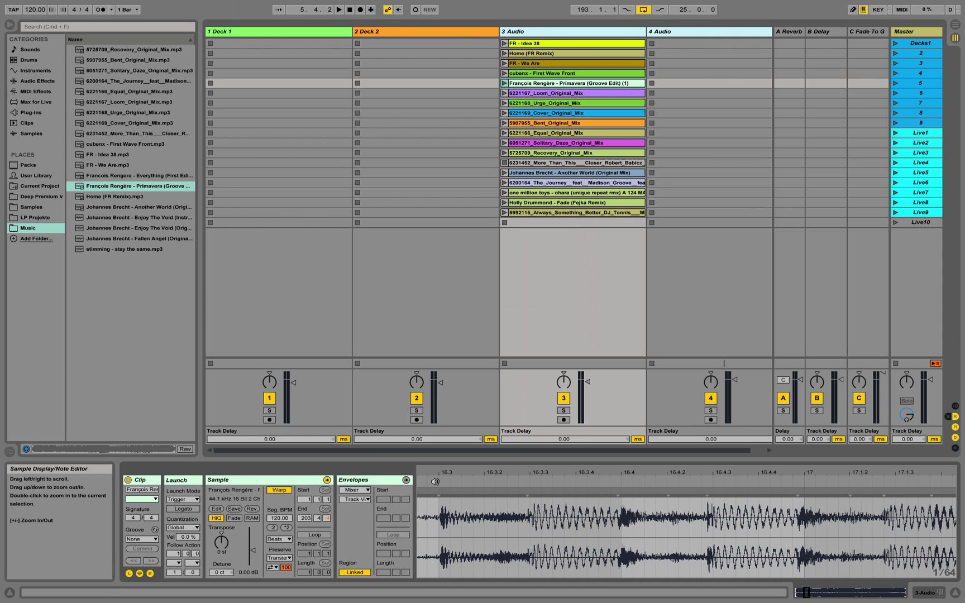
drag(445, 479, 445, 461)
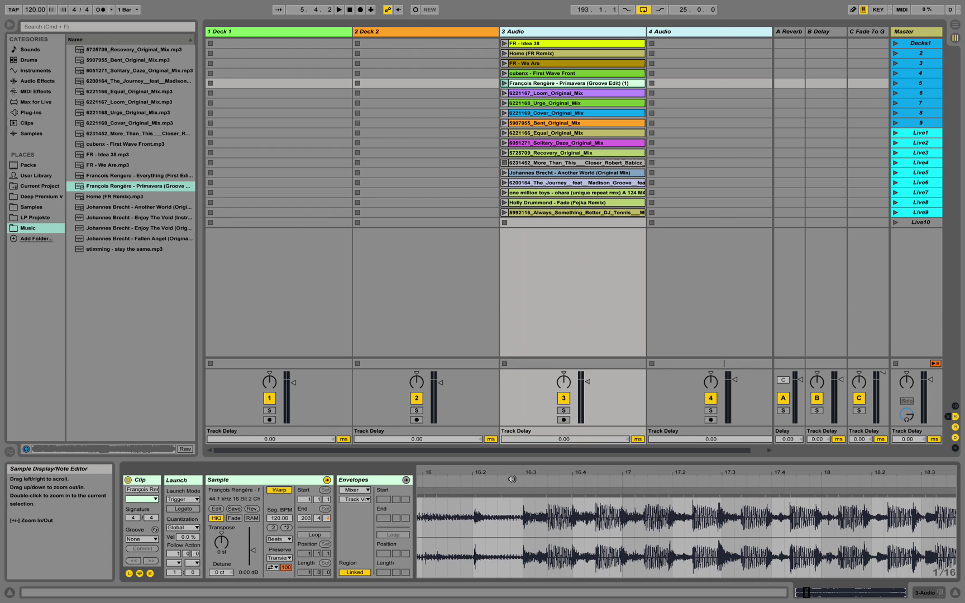
click(467, 484)
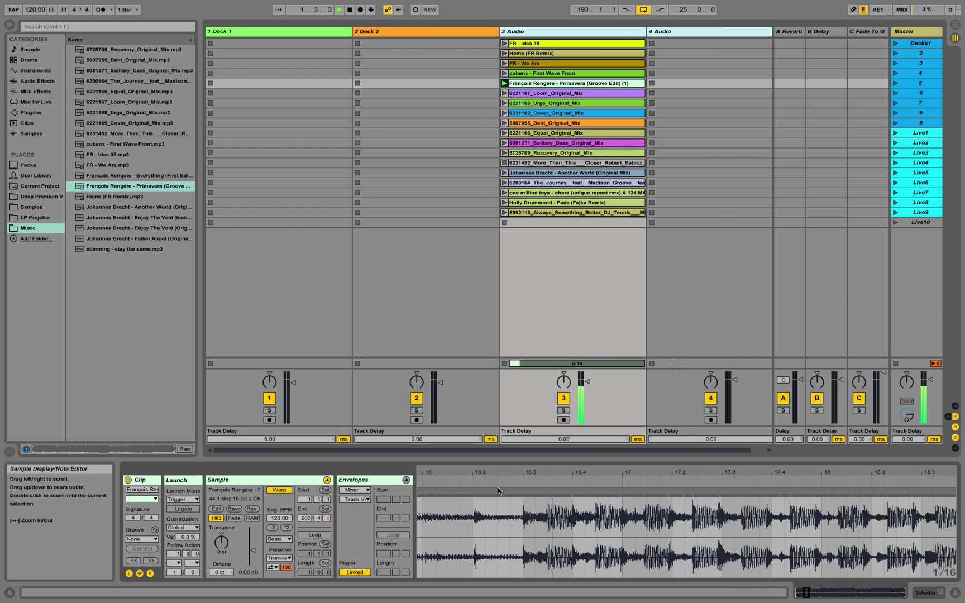
key(space)
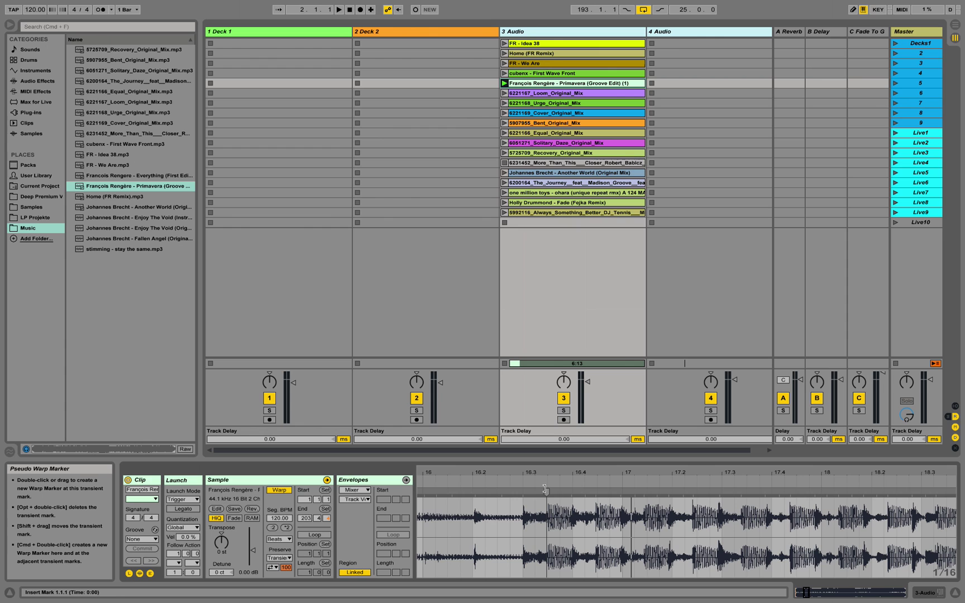
double_click(546, 491)
Set position 1.1.1 at the warp marker on the Primavera clip's first strong beat.
mouse_move(555, 468)
mouse_down()
mouse_move(589, 455)
mouse_move(472, 430)
mouse_up()
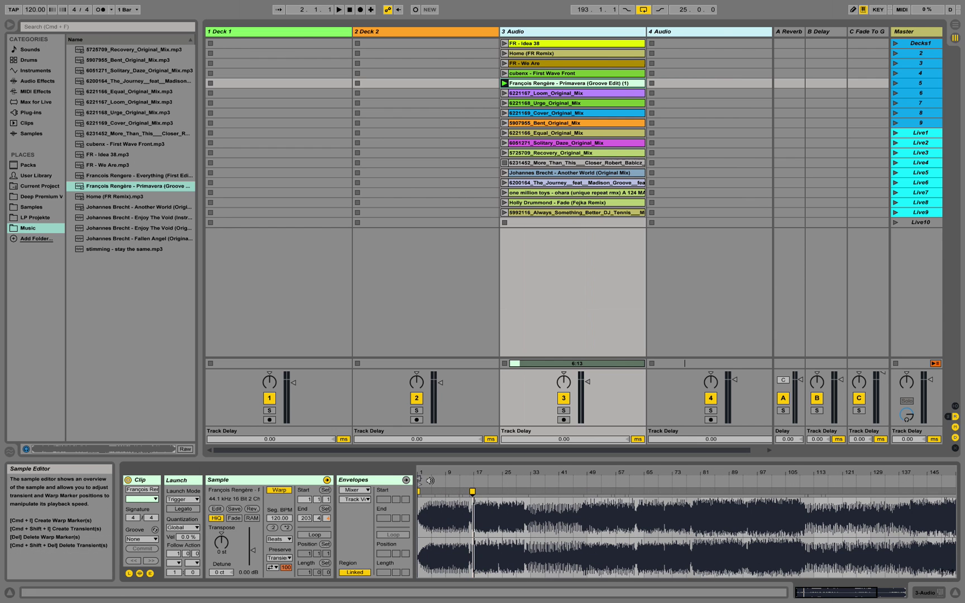
drag(474, 472, 474, 519)
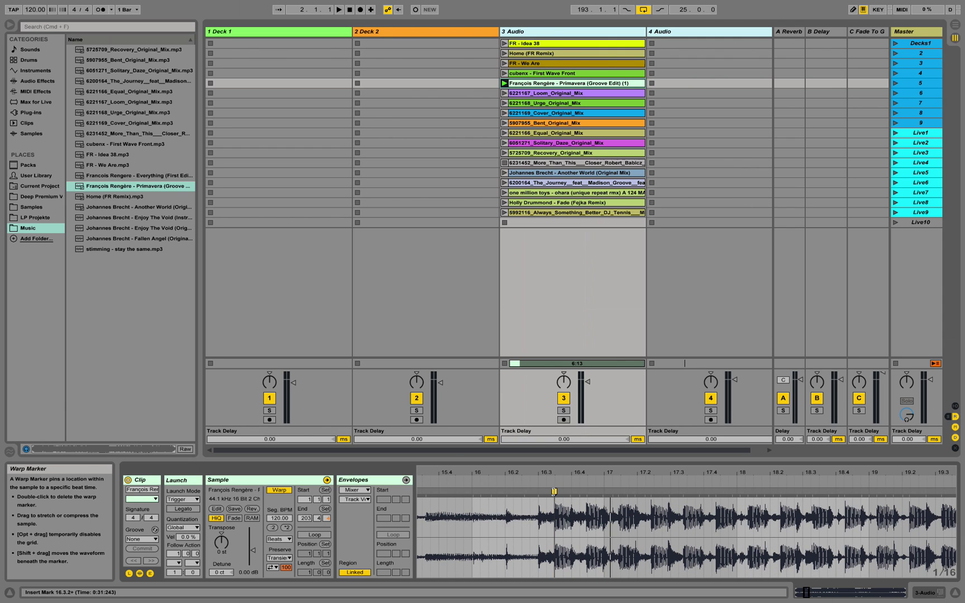
right_click(554, 491)
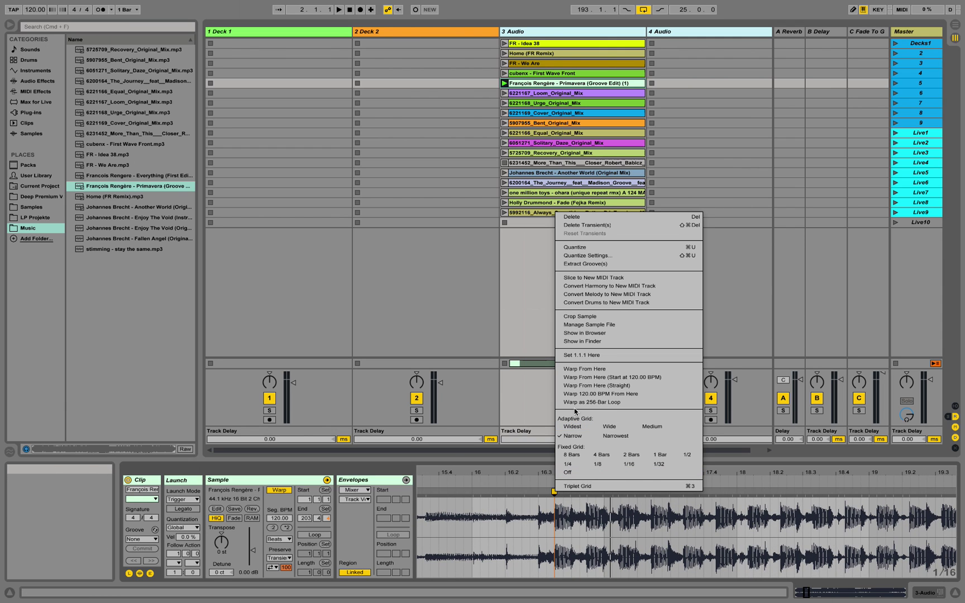
click(583, 356)
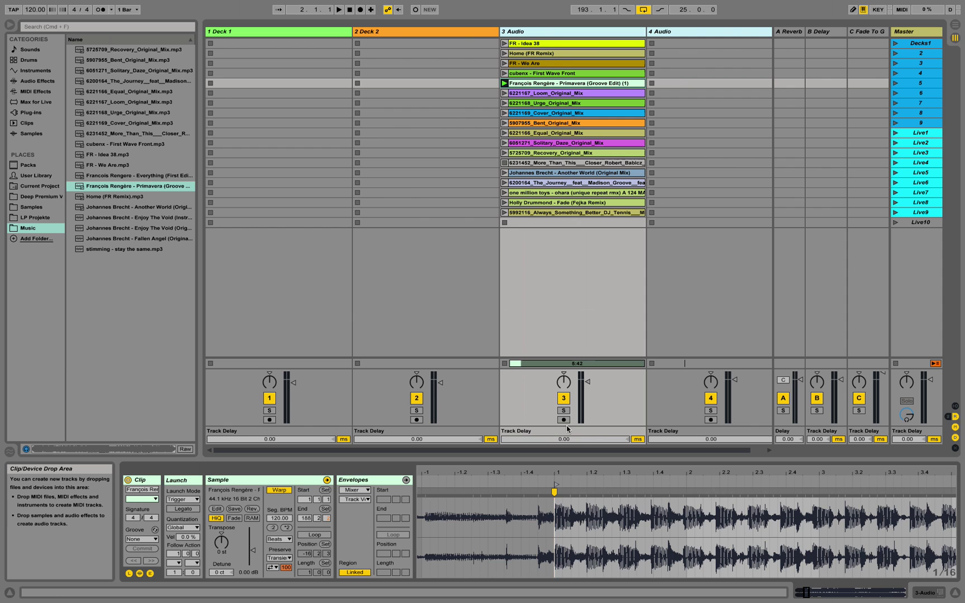
Audition the beat just before bar 9 and align its transient to bar 9 with a warp marker.
drag(557, 472, 485, 473)
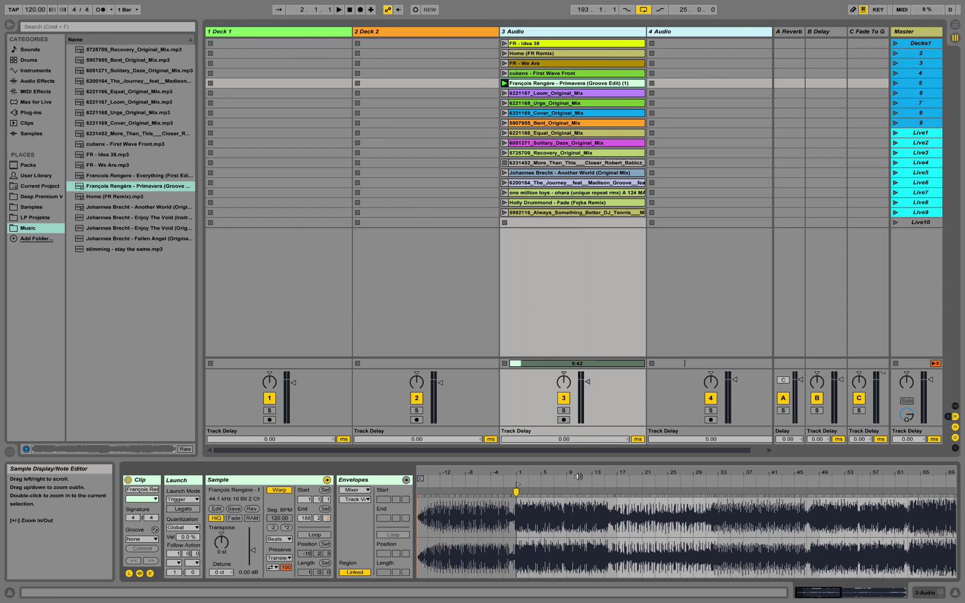
drag(561, 474, 561, 505)
drag(660, 505, 650, 470)
drag(485, 469, 523, 512)
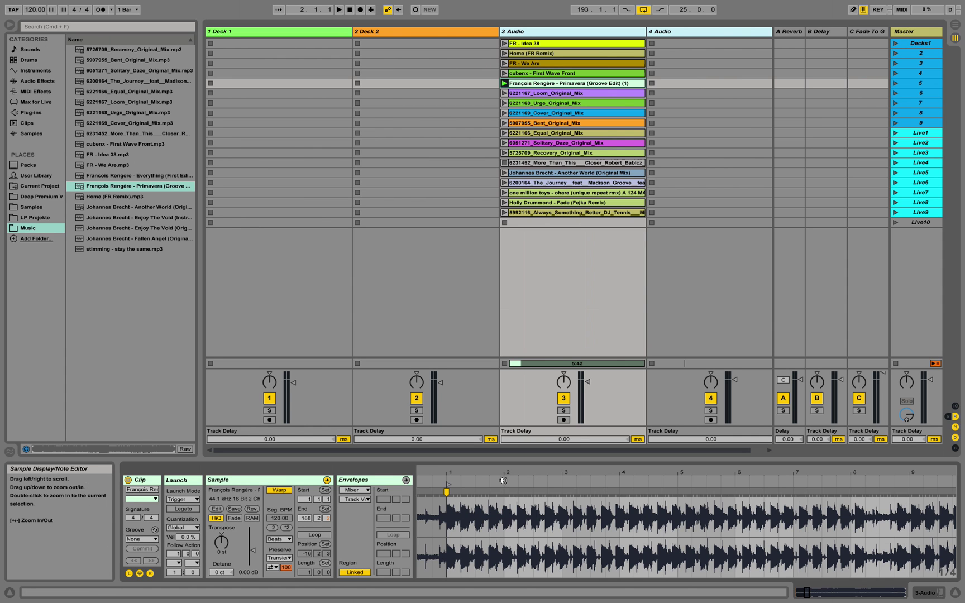
drag(504, 472, 504, 449)
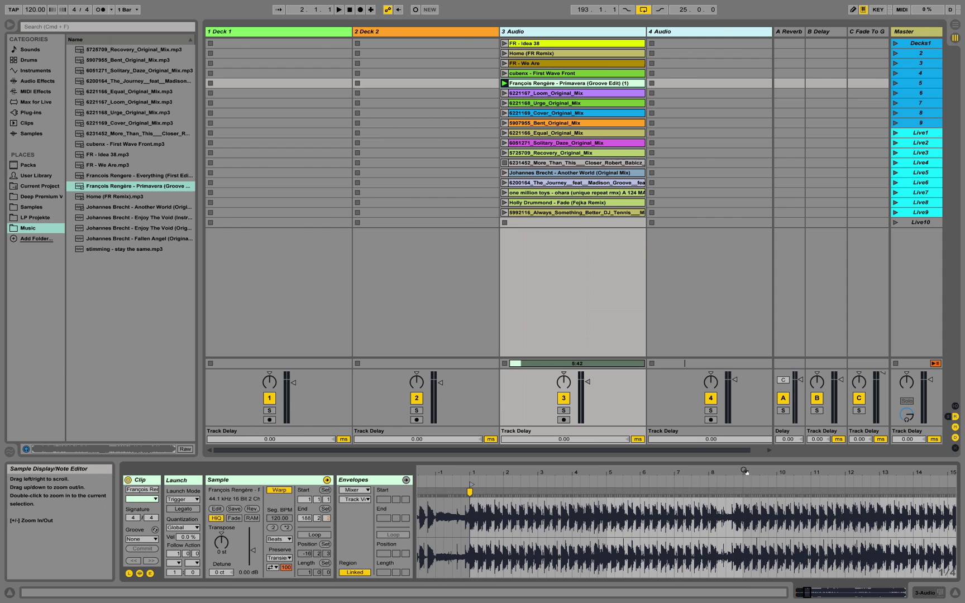
drag(741, 472, 741, 519)
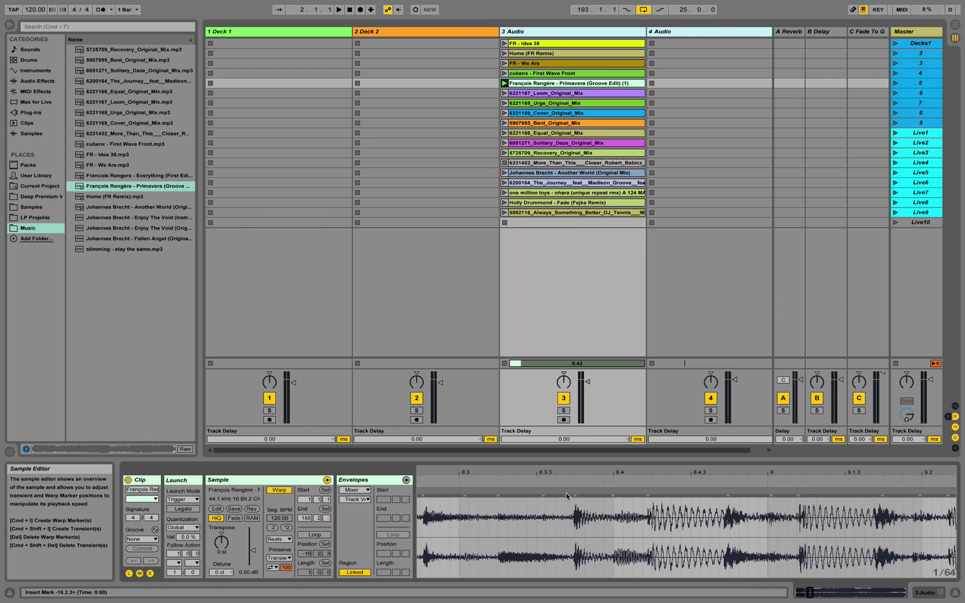
click(552, 483)
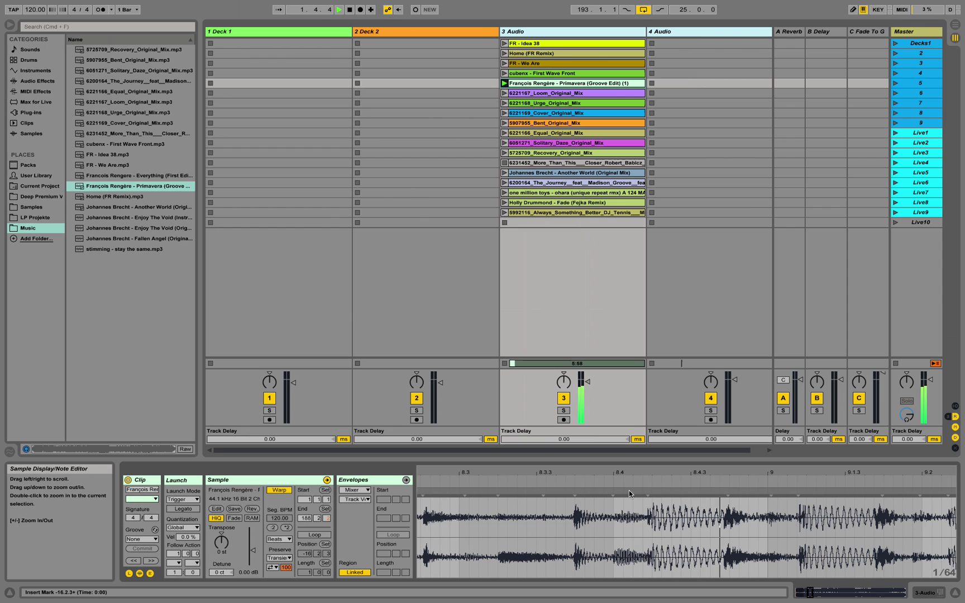
mouse_move(650, 495)
mouse_down()
mouse_move(768, 491)
mouse_move(741, 447)
mouse_move(691, 399)
mouse_move(575, 384)
mouse_up()
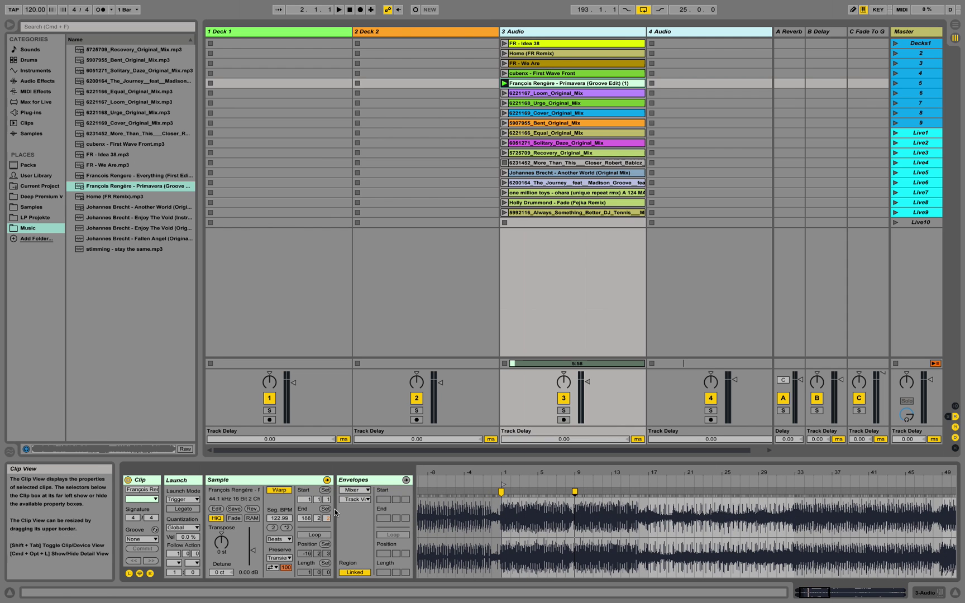
Add a warp marker on the transient at 33.1.1 in the Primavera clip.
drag(793, 473, 567, 536)
drag(614, 474, 614, 497)
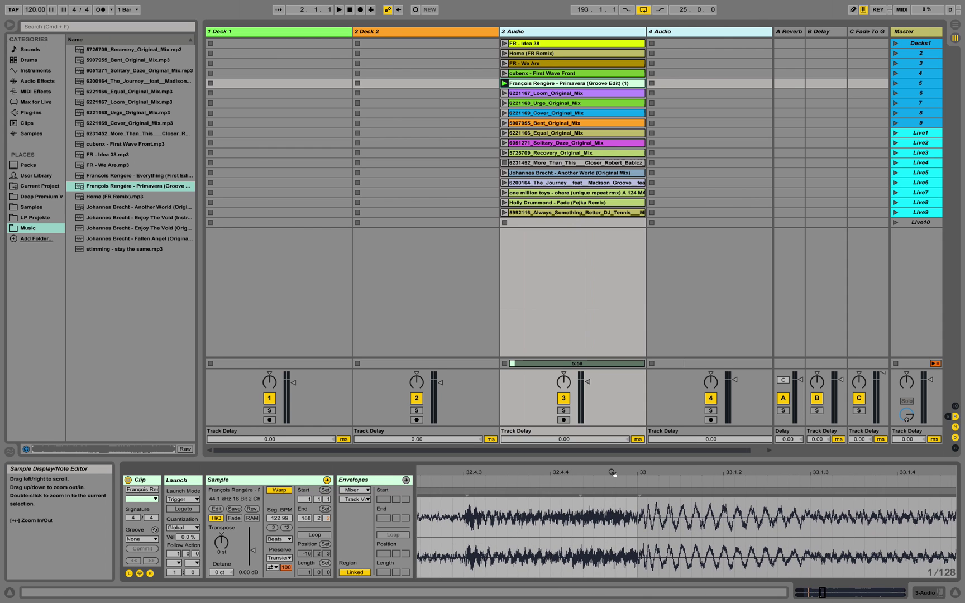
double_click(638, 492)
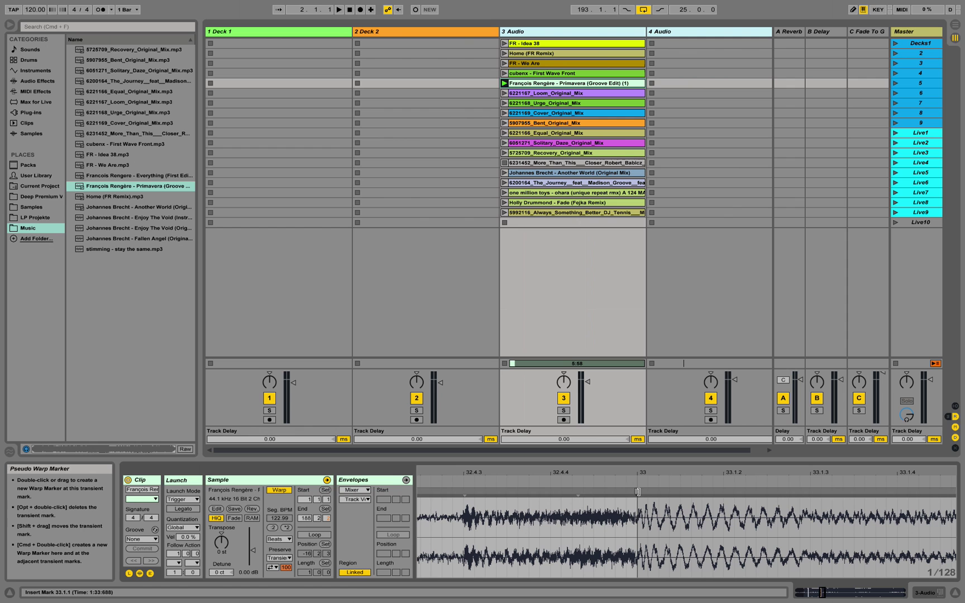
drag(635, 473, 582, 456)
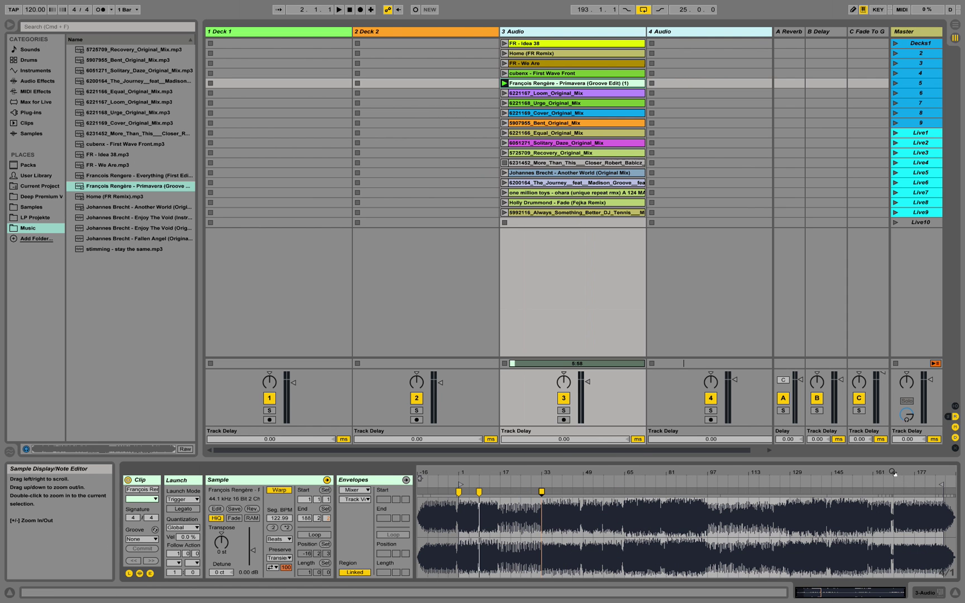
Add a warp marker near bar 169 and move the clip's end marker to 193.1.1.
drag(893, 473, 893, 536)
mouse_move(734, 470)
mouse_down()
mouse_move(518, 470)
mouse_move(569, 491)
mouse_move(568, 413)
mouse_up()
mouse_move(941, 485)
mouse_down()
mouse_move(954, 485)
mouse_move(949, 493)
mouse_move(949, 475)
mouse_up()
Move the clip's start marker back to -16.1.1 and add a warp marker at that position.
drag(450, 476, 519, 519)
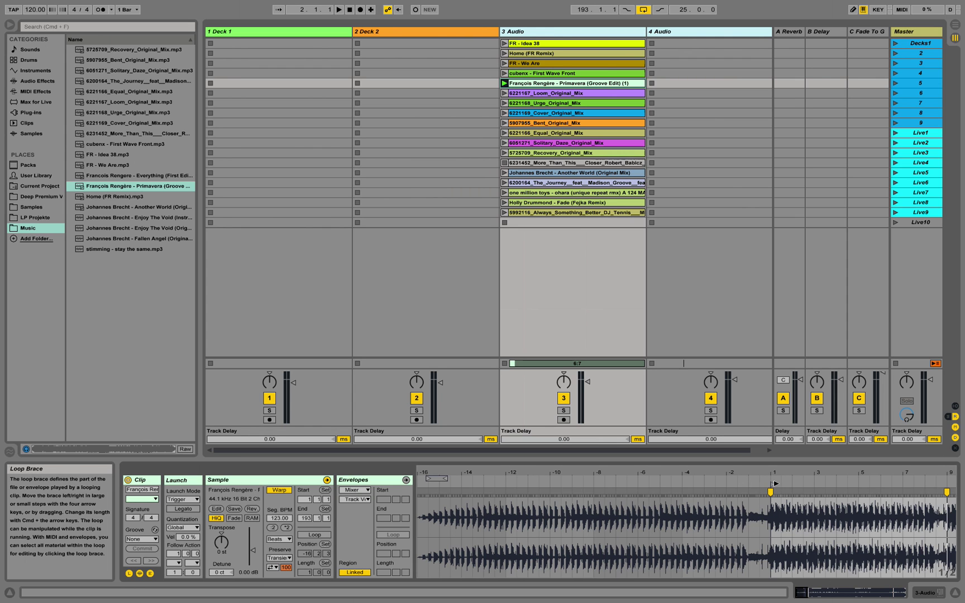
mouse_move(765, 478)
mouse_down()
mouse_move(419, 478)
mouse_move(418, 516)
mouse_up()
double_click(431, 492)
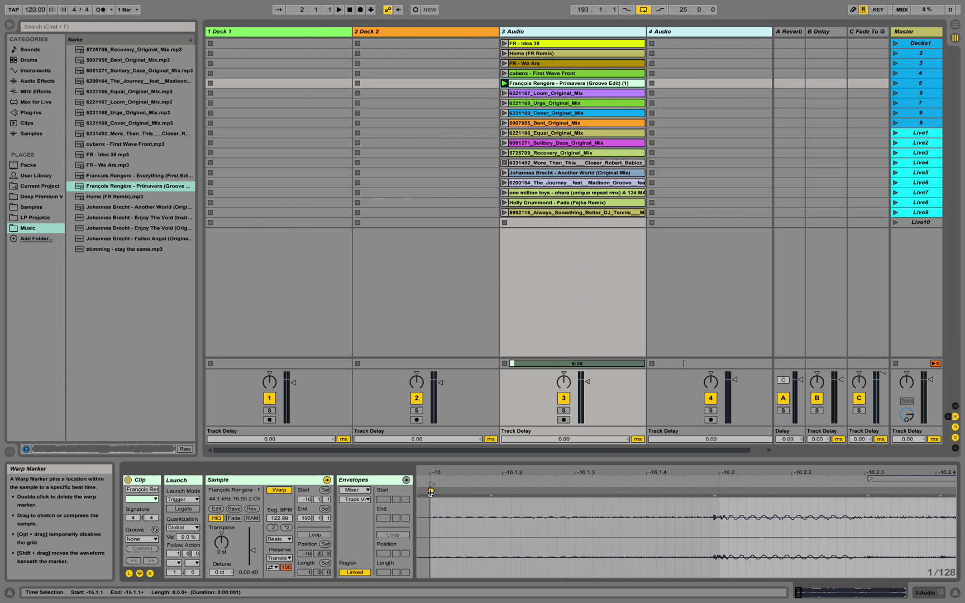
Set the Primavera clip's warp mode to Complex Pro.
drag(433, 473, 433, 408)
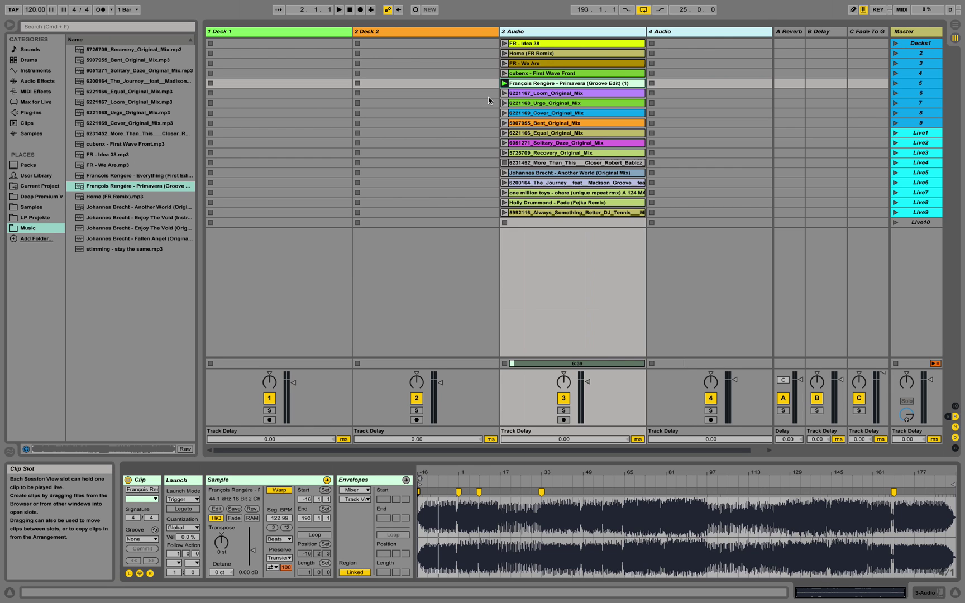
click(284, 539)
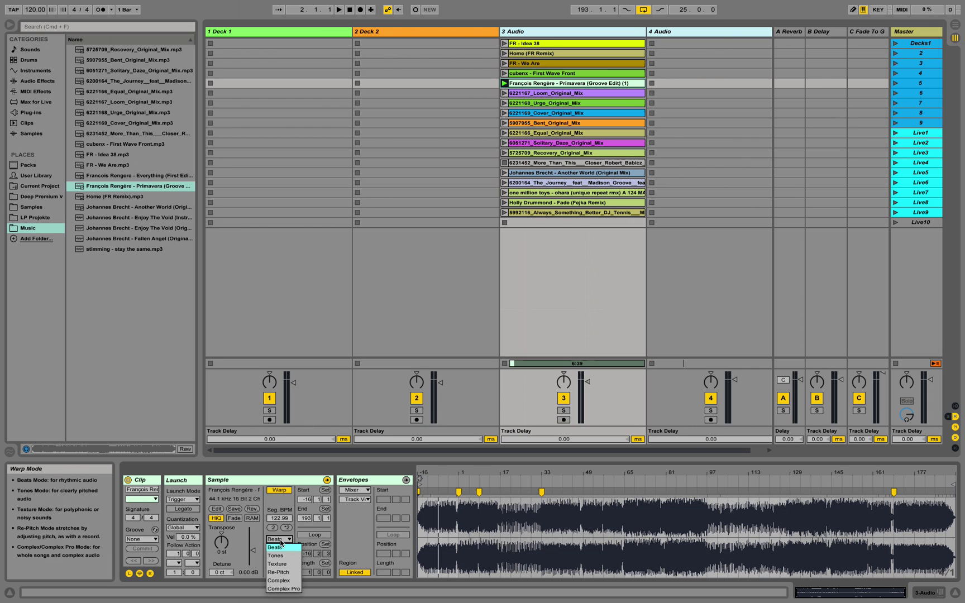
click(285, 588)
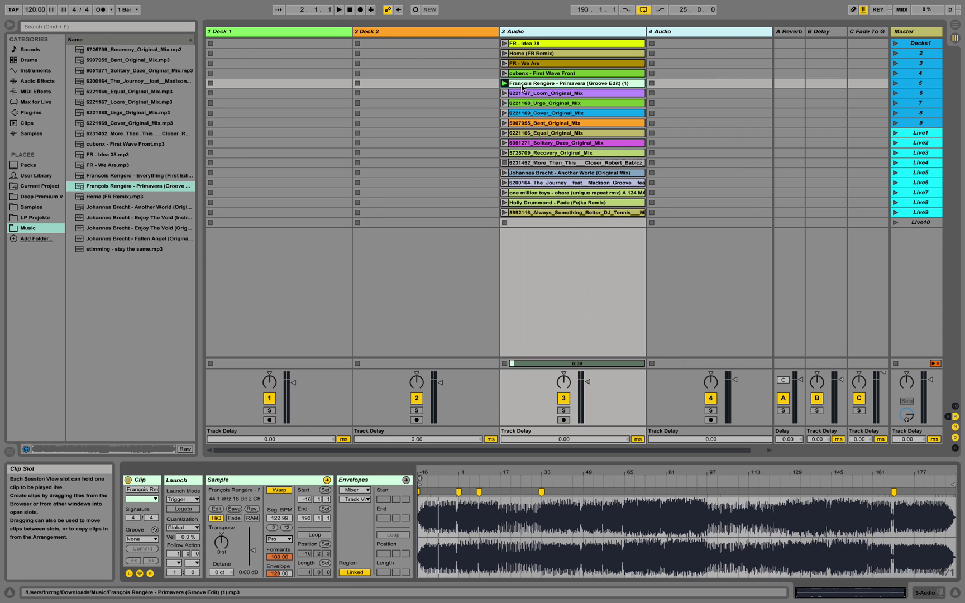
Move the Primavera clip to the first slot of Deck 1 and cubenx - First Wave Front to the first slot of Deck 2.
drag(609, 84, 313, 45)
click(384, 35)
click(312, 32)
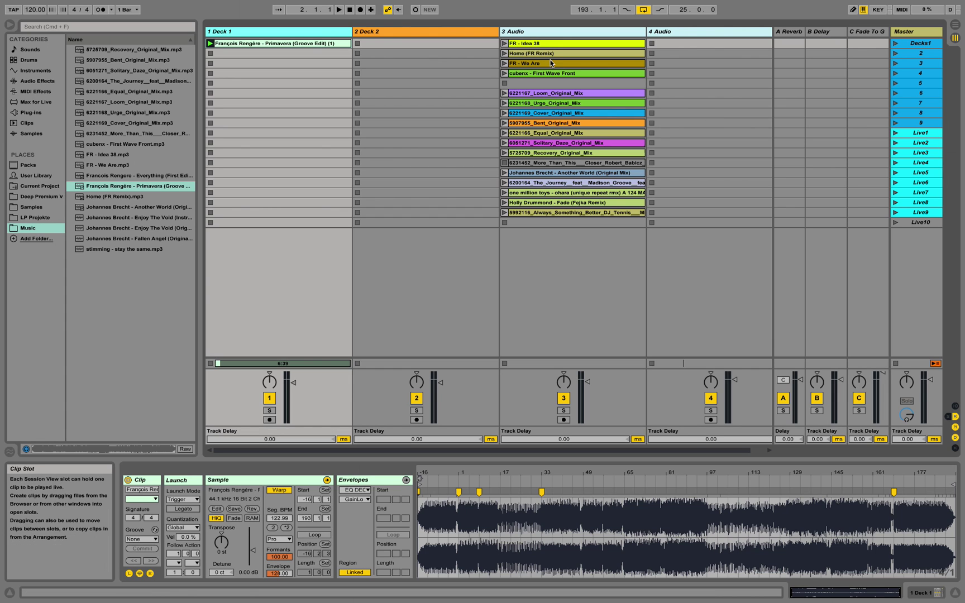
drag(549, 73, 442, 42)
click(301, 43)
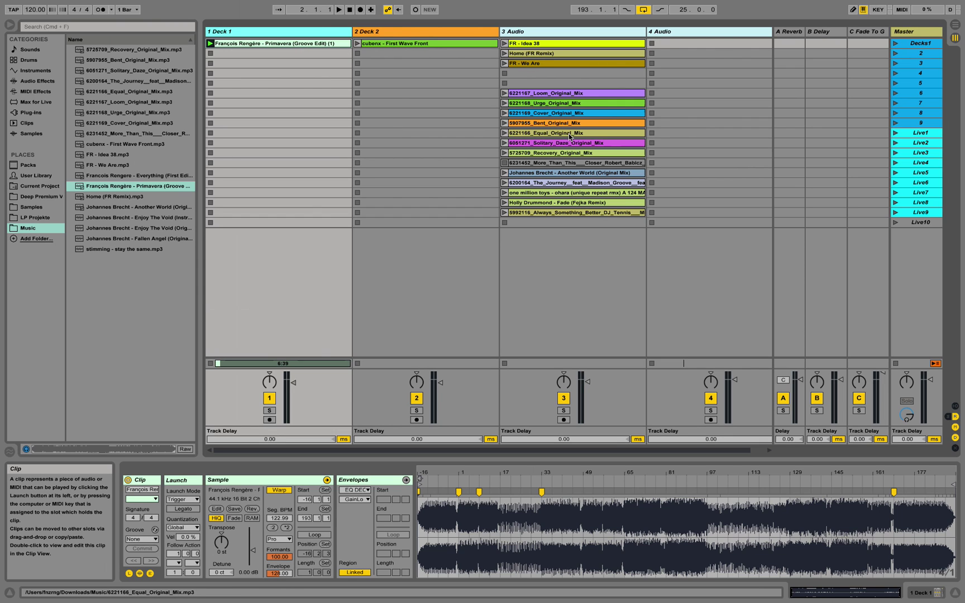
Try arranging the Bent and Equal clips in slots 2 and 3 of Deck 1 and the Cover clip in slot 2 of Deck 2.
drag(569, 137, 325, 56)
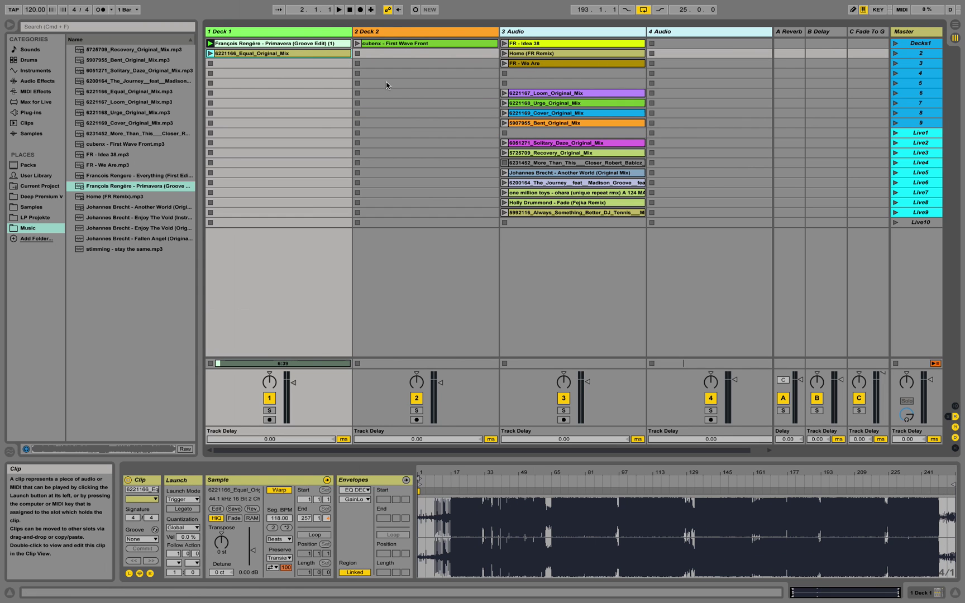
drag(558, 122, 370, 55)
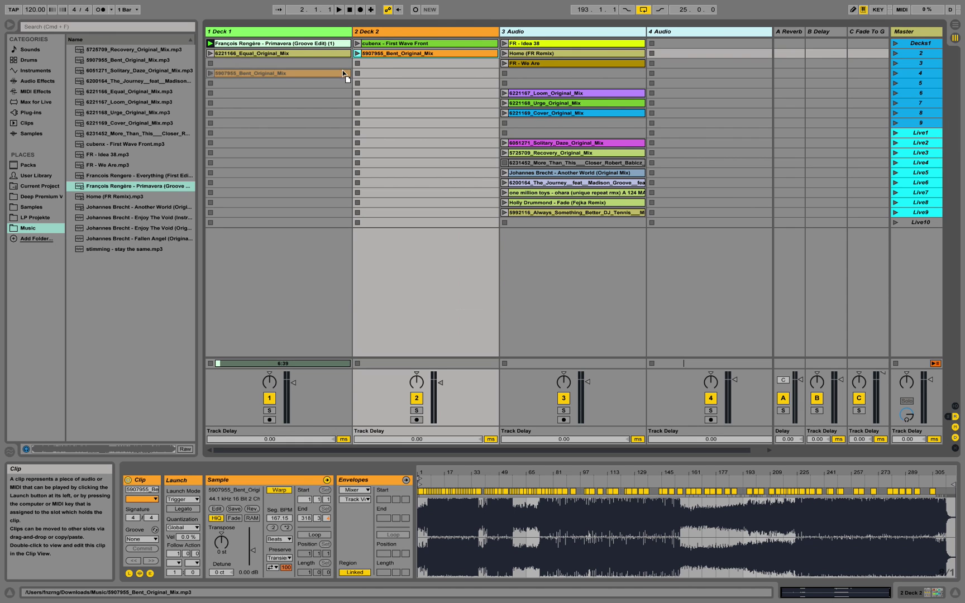
drag(330, 73, 392, 55)
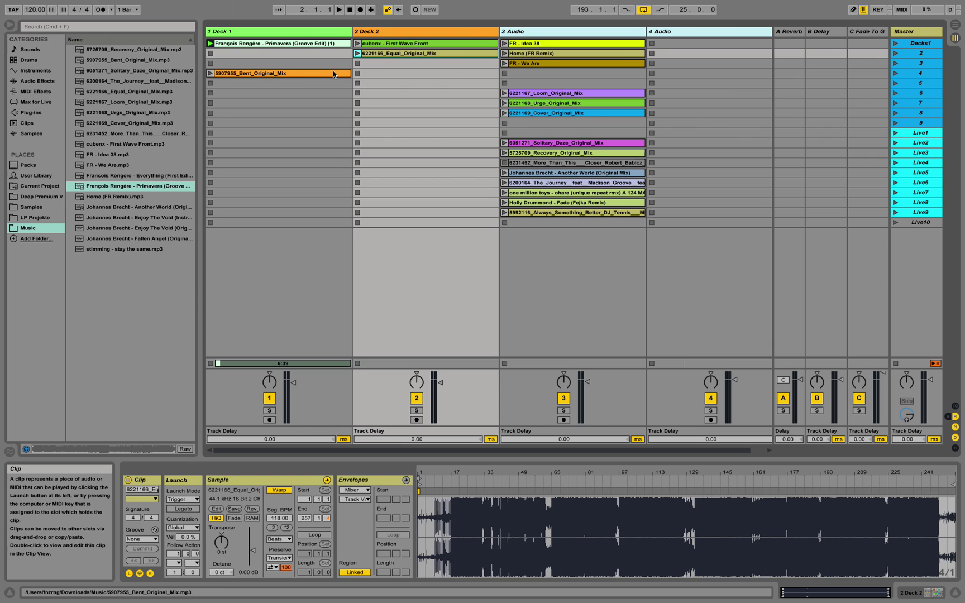
drag(334, 74, 383, 64)
drag(558, 112, 310, 65)
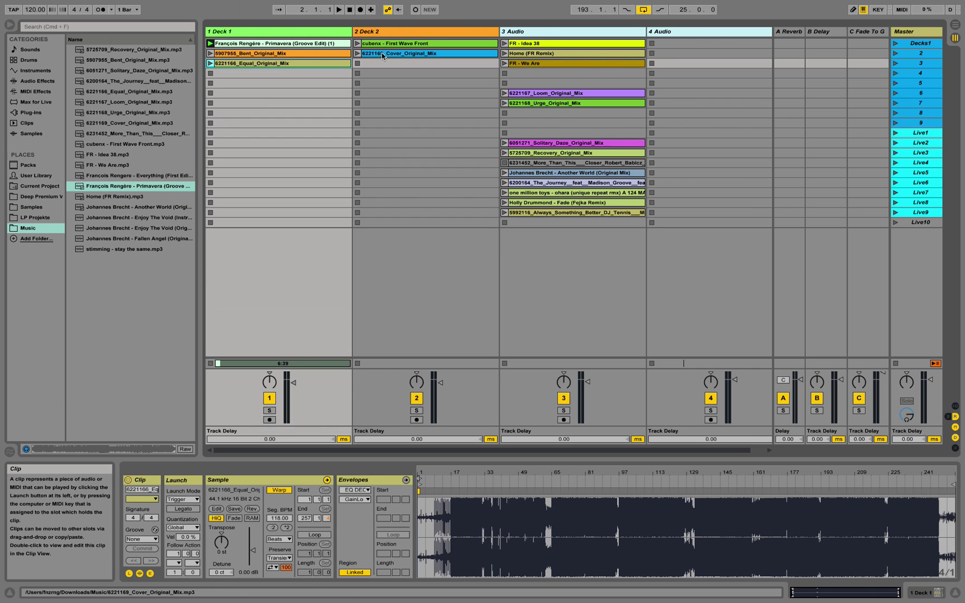
Return the Cover, Equal and Bent clips to track 3 Audio in rows 4, 8 and 9.
drag(383, 55, 524, 75)
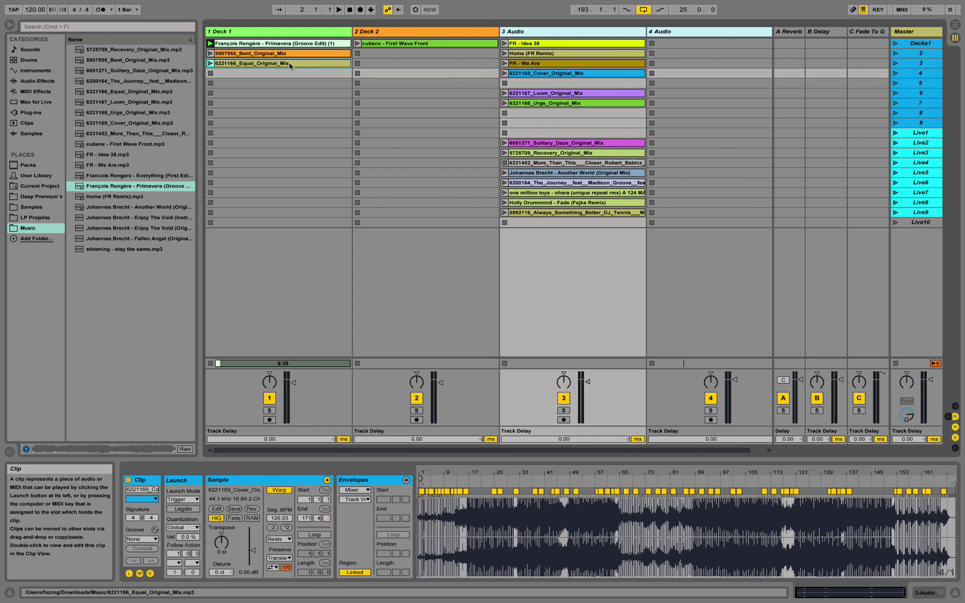
drag(305, 67, 516, 114)
drag(257, 53, 524, 122)
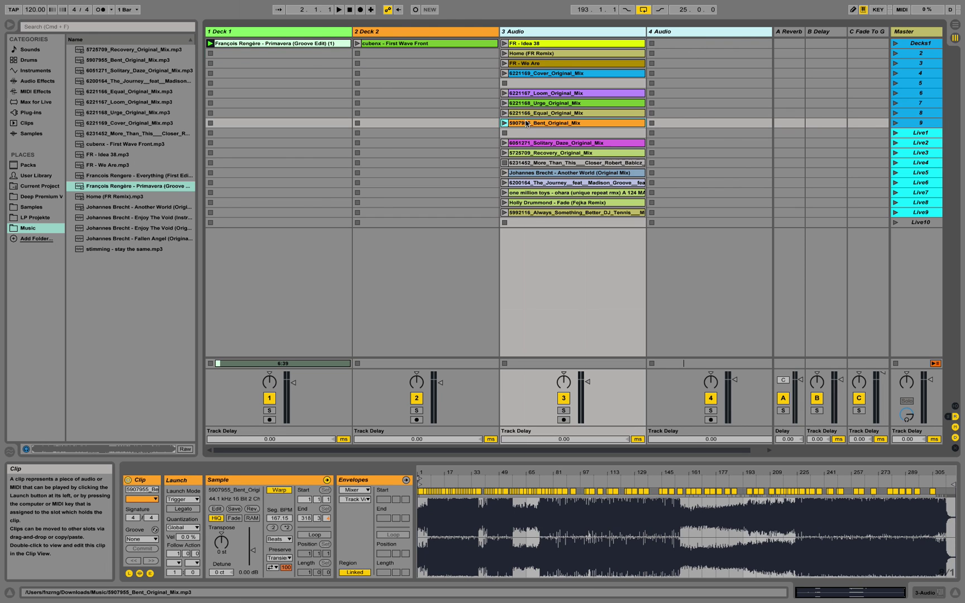
Select the Primavera clip in Deck 1 and the First Wave Front clip in Deck 2 together.
click(314, 34)
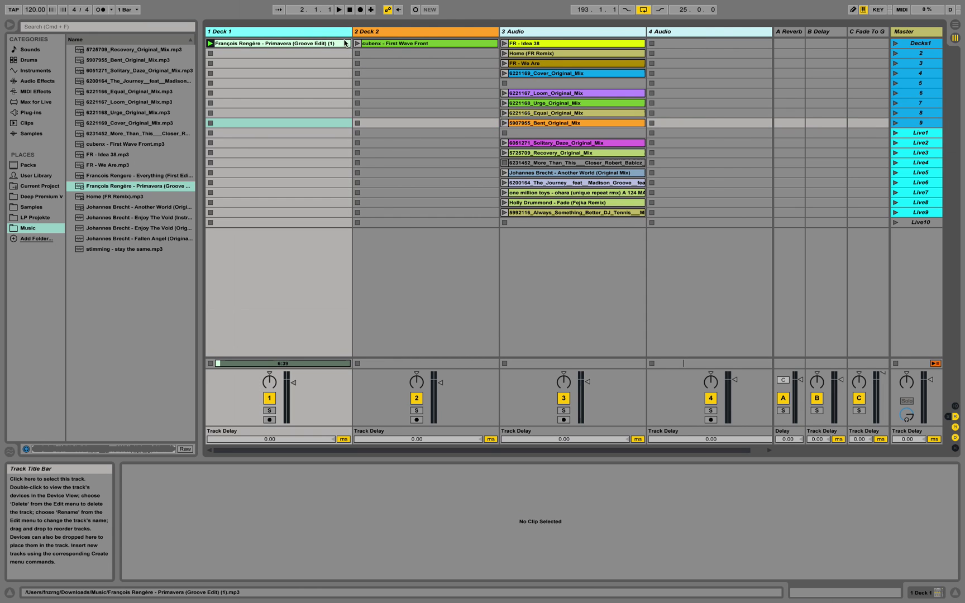
click(387, 33)
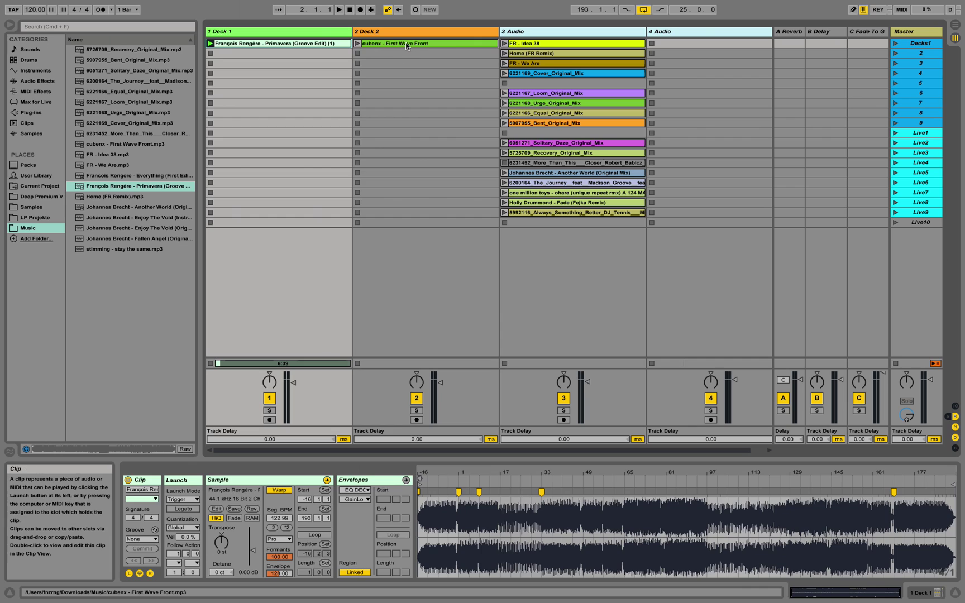
shift+click(290, 43)
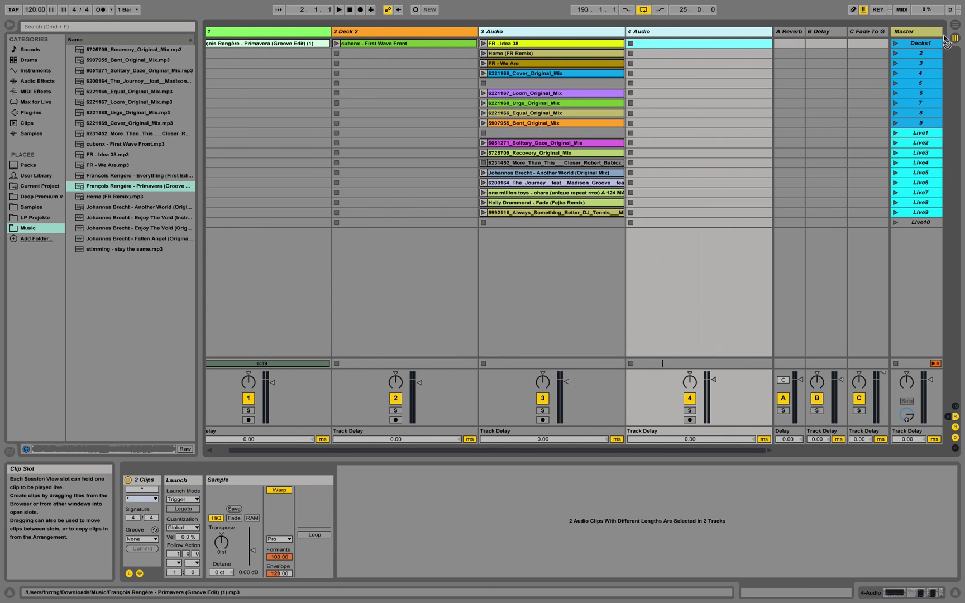
Switch to the Arrangement and delete the existing clips and their automation from Deck 1 and Deck 2.
click(954, 25)
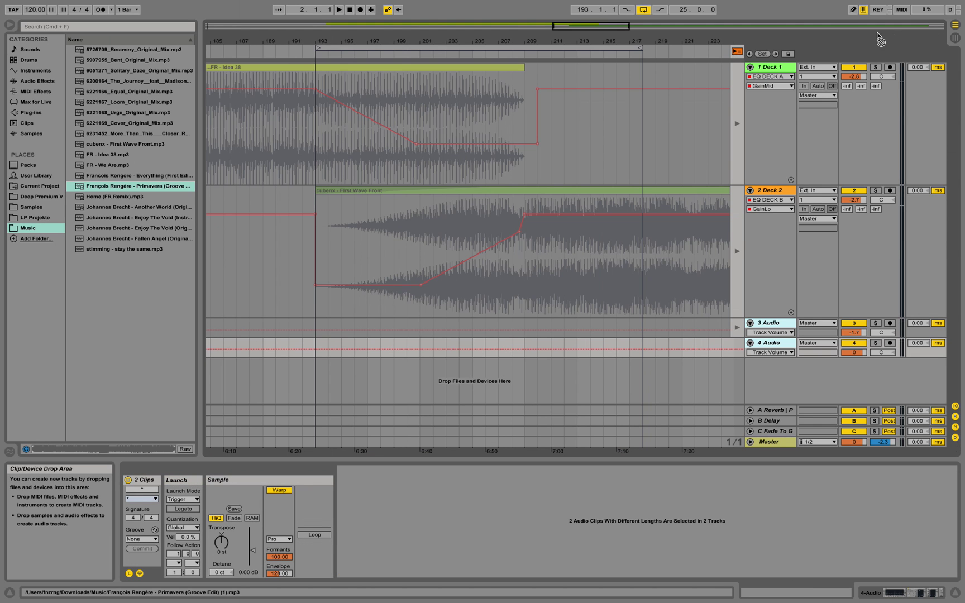
drag(840, 44, 366, 73)
drag(415, 42, 415, 5)
drag(268, 68, 753, 260)
drag(490, 42, 489, 20)
drag(225, 97, 723, 284)
key(Delete)
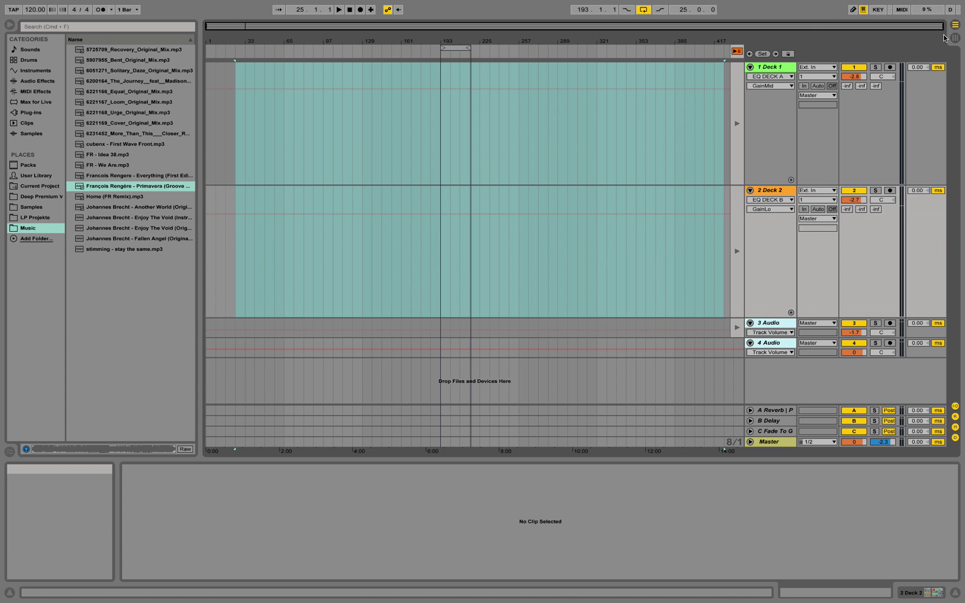
Place the Primavera and First Wave Front session clips together at bar 65 of the Arrangement and re-enable arrangement playback.
key(Tab)
click(441, 44)
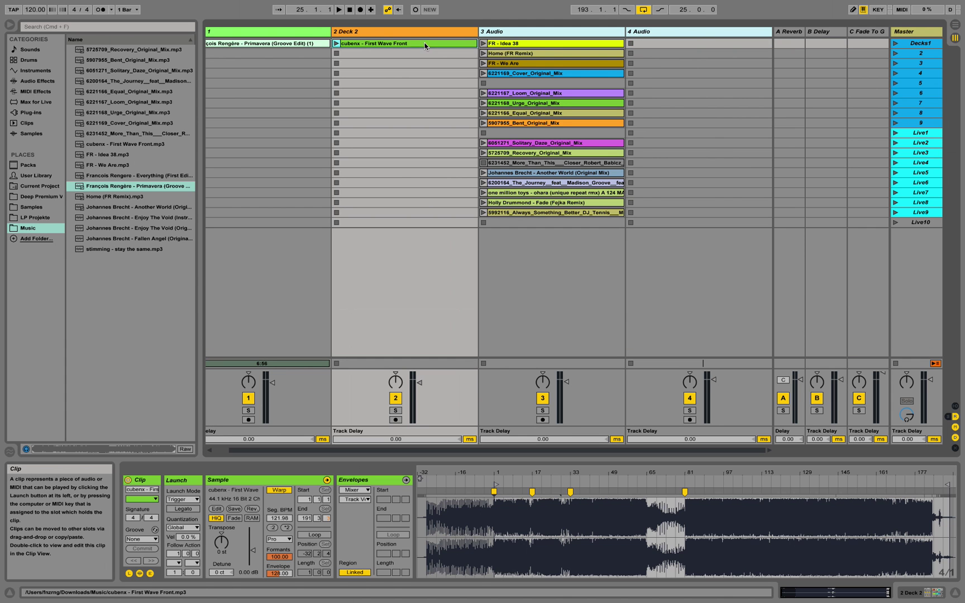
shift+click(253, 43)
drag(281, 45, 284, 81)
key(Tab)
click(334, 192)
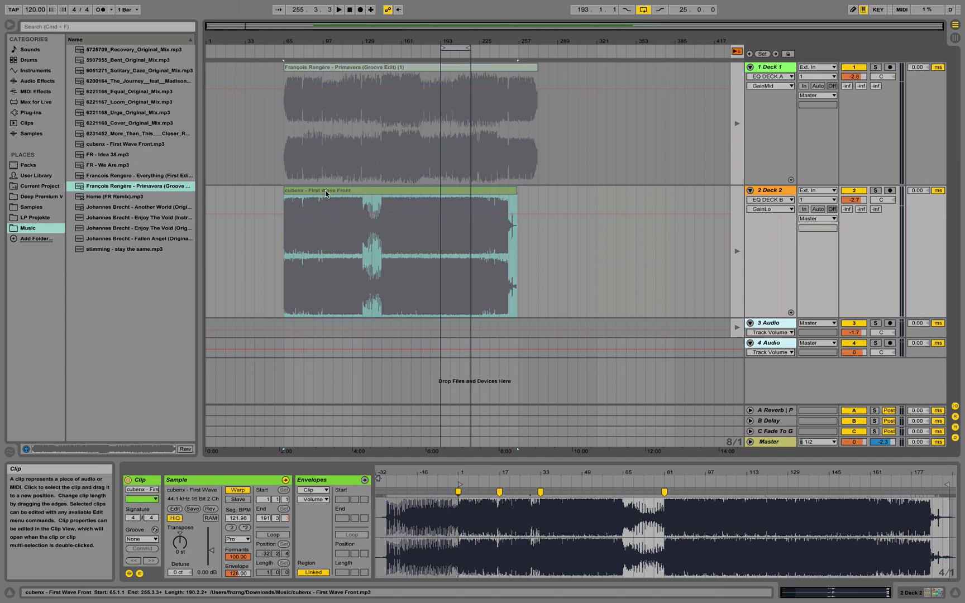
click(737, 51)
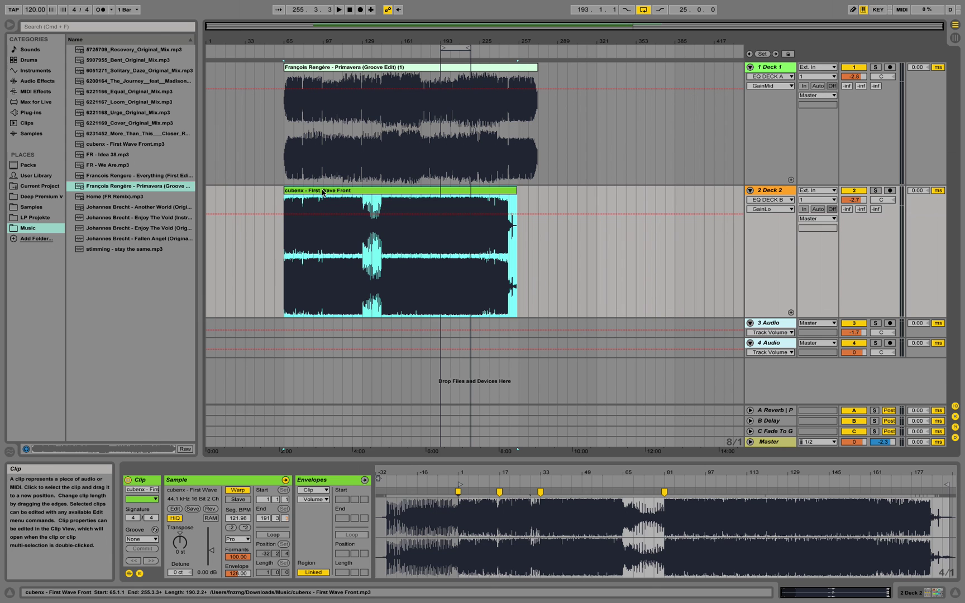
Move the First Wave Front clip on Deck 2 to bar 281, after the end of the Primavera clip.
drag(322, 193, 586, 193)
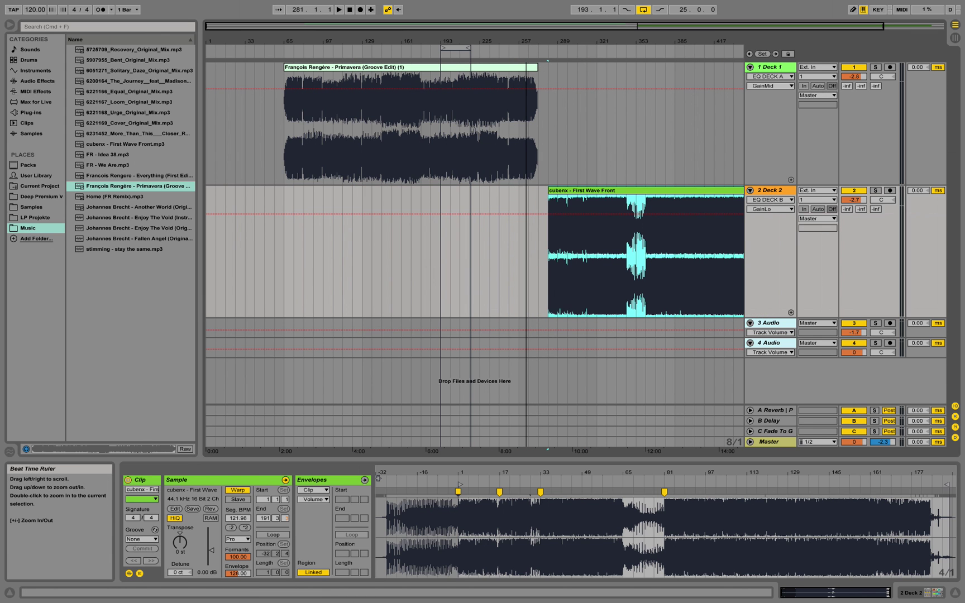
drag(526, 40, 523, 118)
drag(444, 43, 507, 4)
click(320, 69)
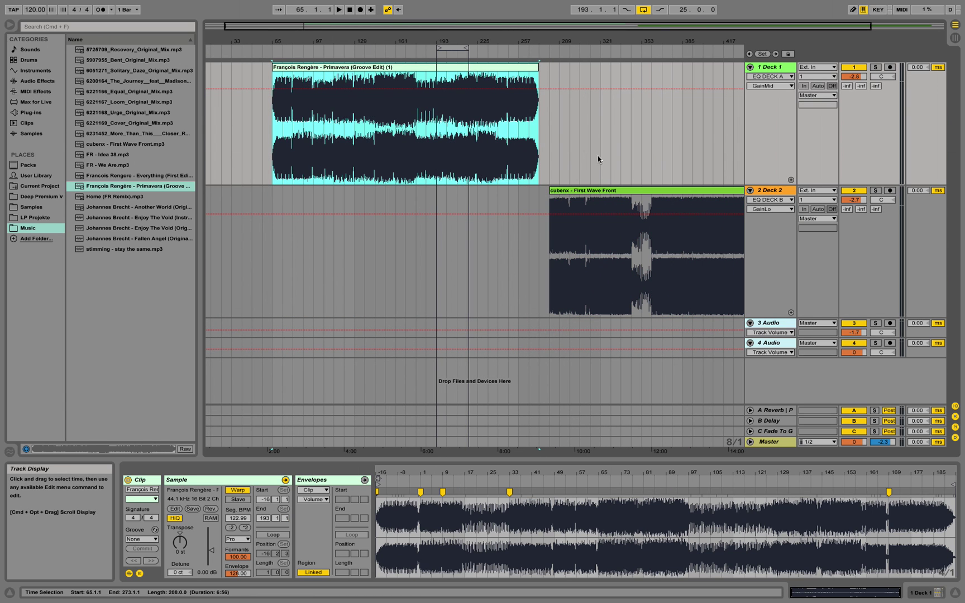
click(578, 190)
drag(515, 43, 523, 61)
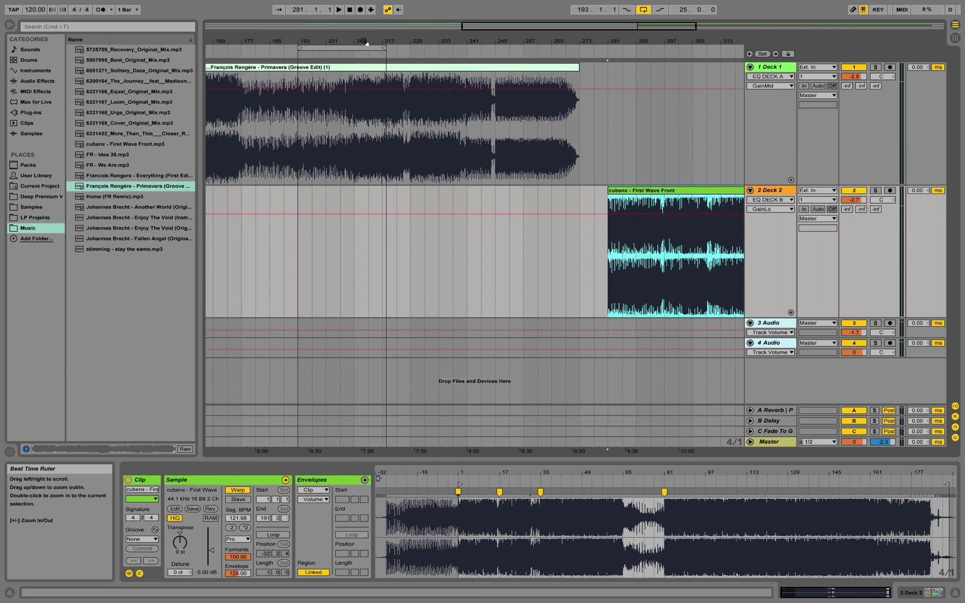
Move the 25-bar loop region to start at bar 249, over Primavera's outro, and stop playback.
drag(365, 46, 324, 46)
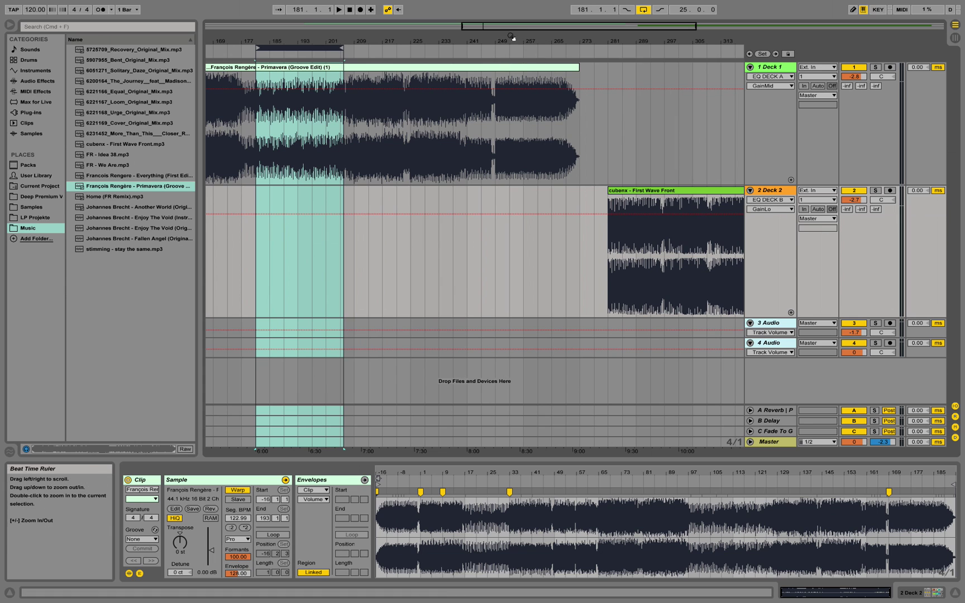
drag(510, 37, 499, 16)
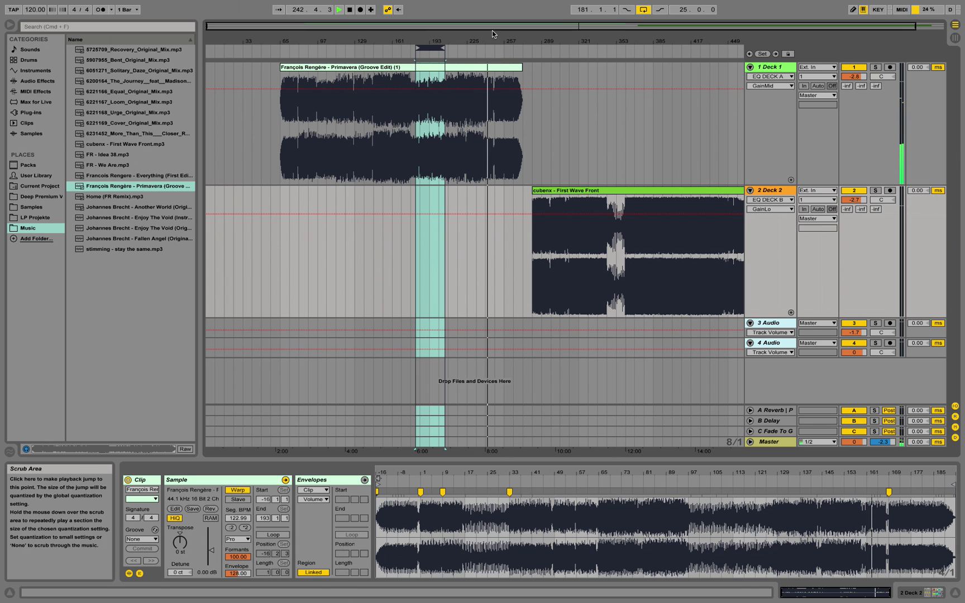
drag(512, 43, 384, 42)
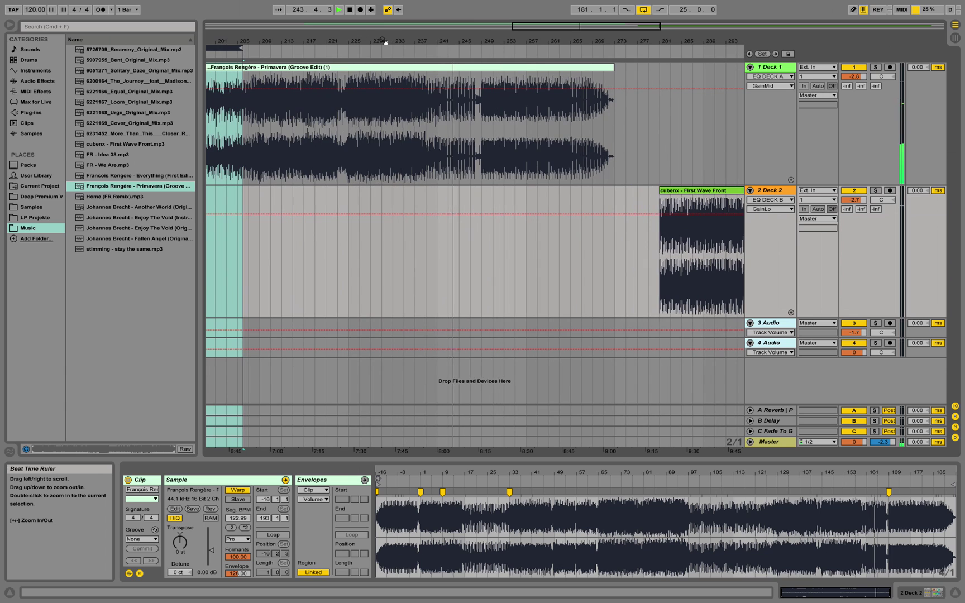
drag(230, 48, 616, 56)
drag(495, 39, 459, 39)
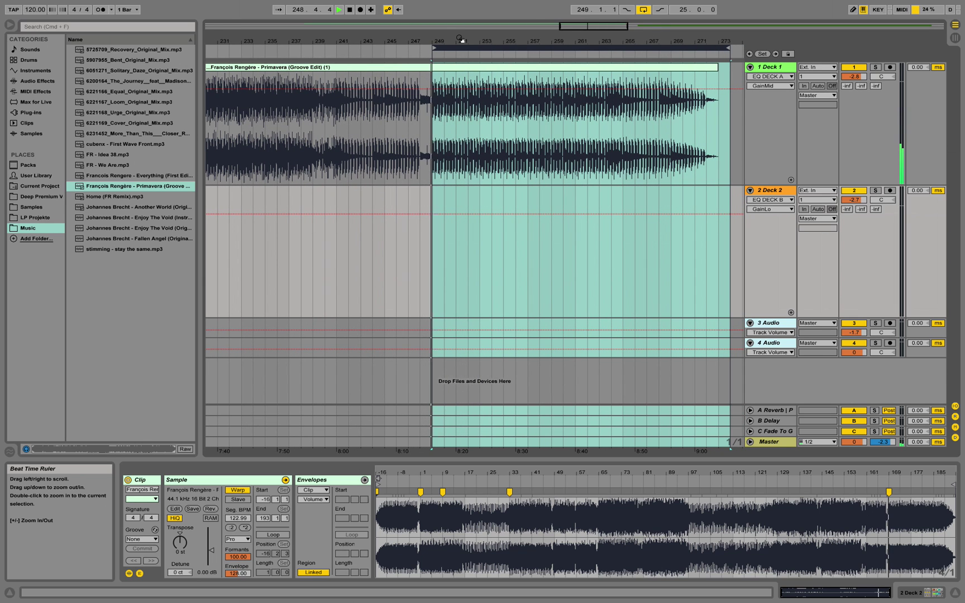
mouse_move(454, 39)
mouse_down()
mouse_move(428, 21)
mouse_move(452, 44)
mouse_up()
key(space)
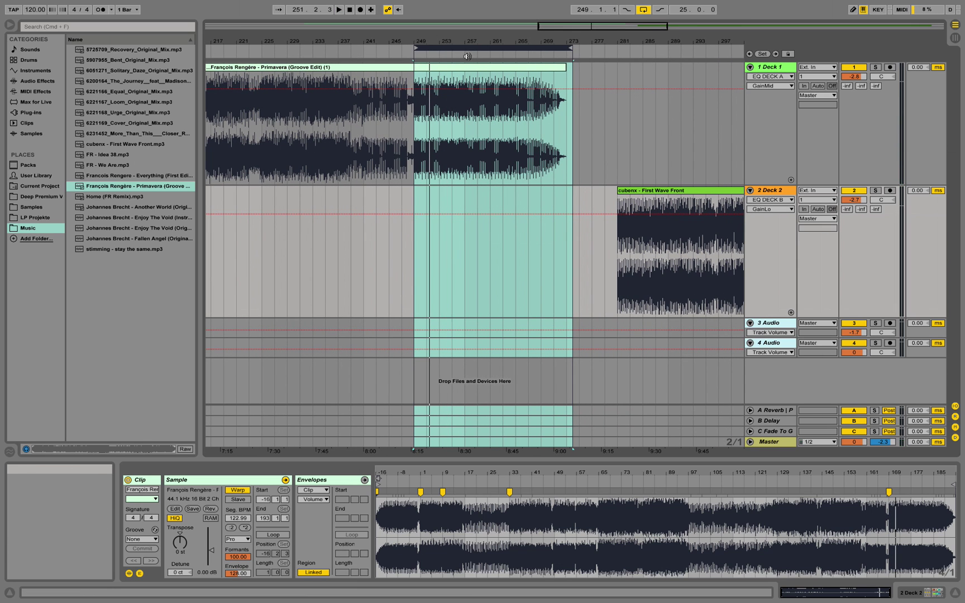
Listen to Primavera's outro from two different points, within the loop and before bar 241, and stop playback.
click(463, 54)
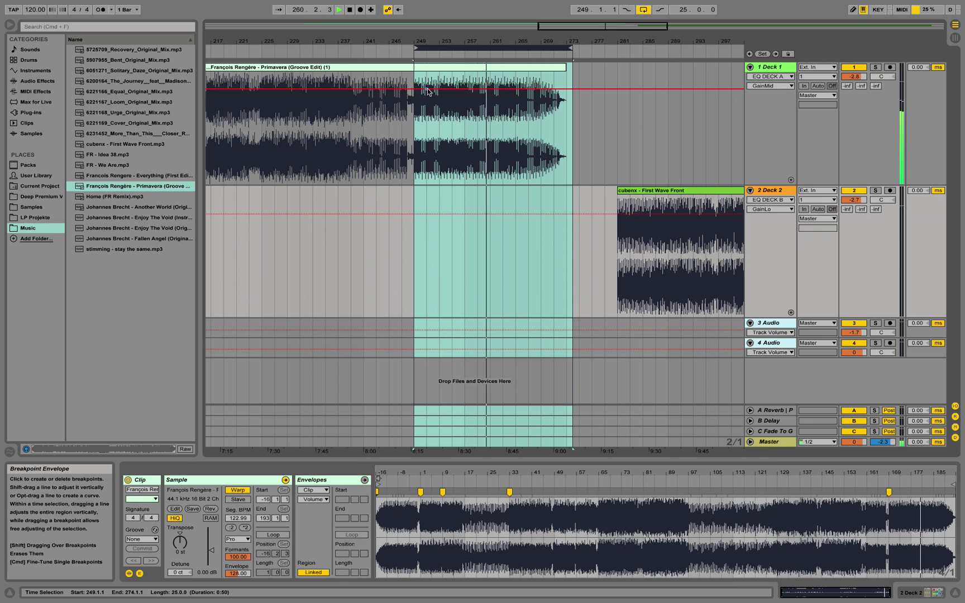
click(348, 49)
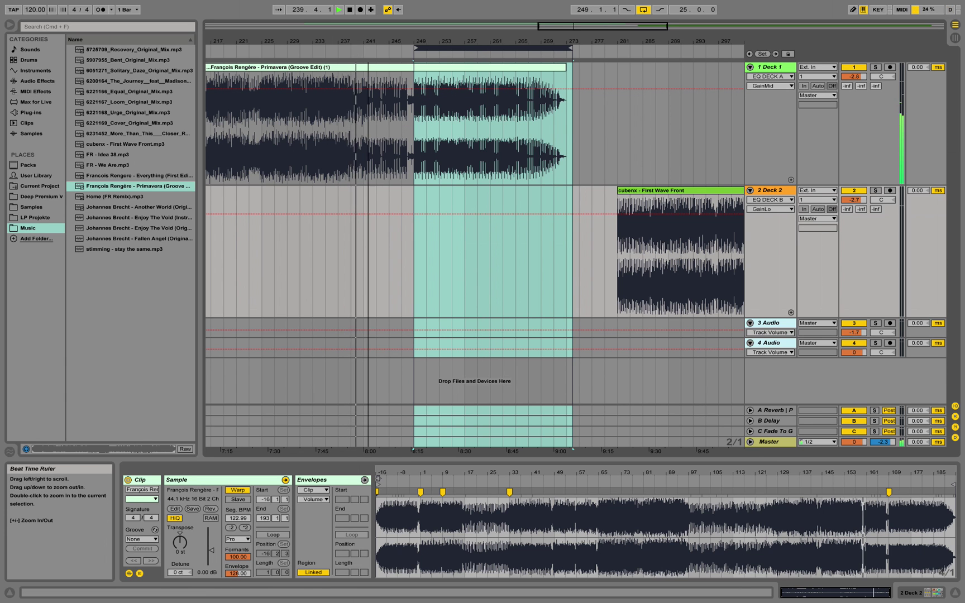
drag(374, 41, 374, 69)
key(space)
Mark Primavera's outro on Deck 1 from bar 241, and select the section from bar 257 to bar 271.
click(358, 122)
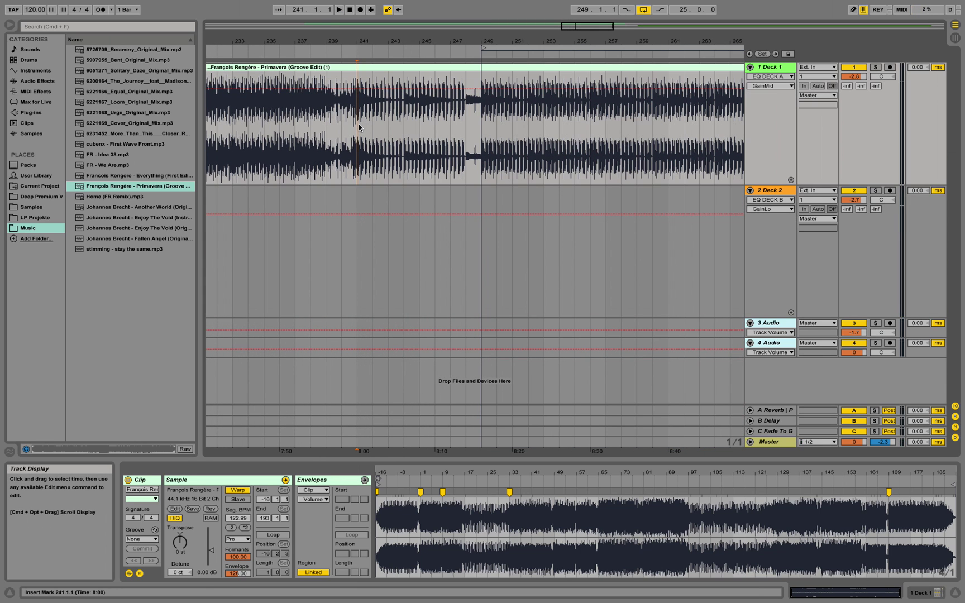
drag(362, 128, 605, 119)
drag(555, 41, 430, 14)
click(452, 131)
drag(450, 131, 531, 133)
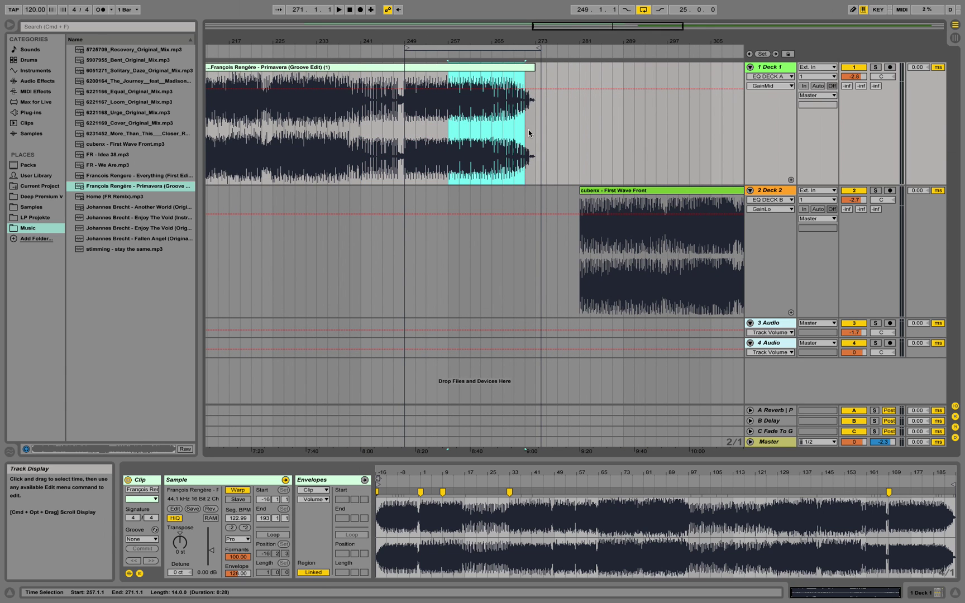
Move the First Wave Front clip to about bar 257, overlapping Primavera's outro, and compare both waveforms at close range.
drag(605, 194, 482, 192)
drag(485, 42, 486, 99)
drag(451, 41, 516, 151)
drag(329, 42, 398, 134)
drag(482, 194, 424, 198)
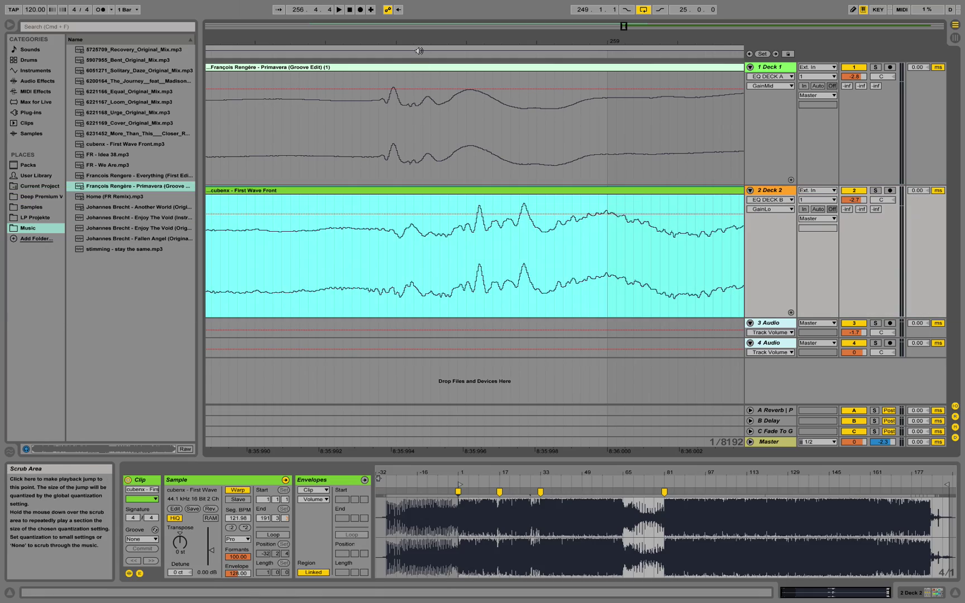
drag(417, 43, 418, 0)
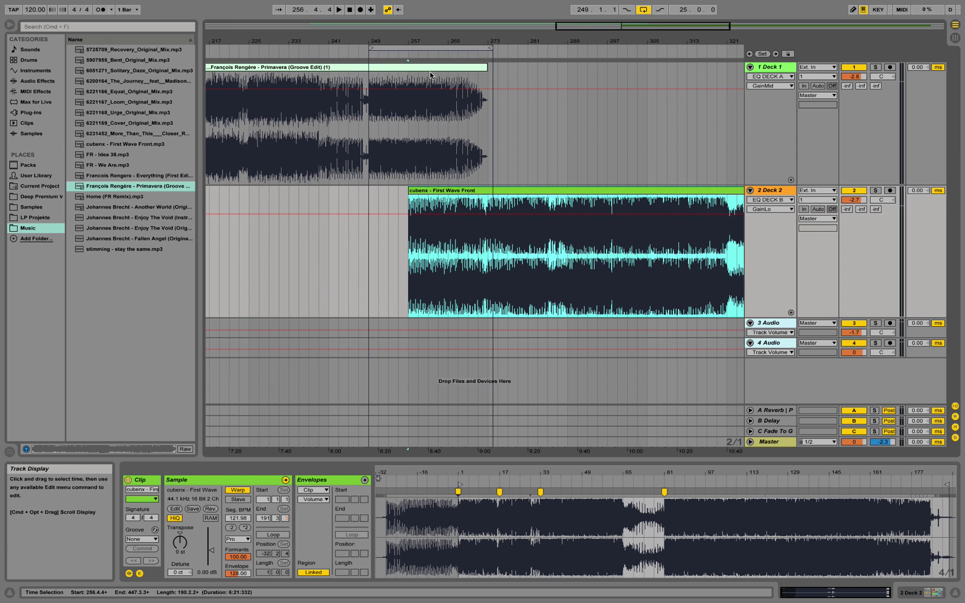
Set the loop to 16 bars from bar 257 and align the First Wave Front clip's start to 257.1.1.
click(390, 47)
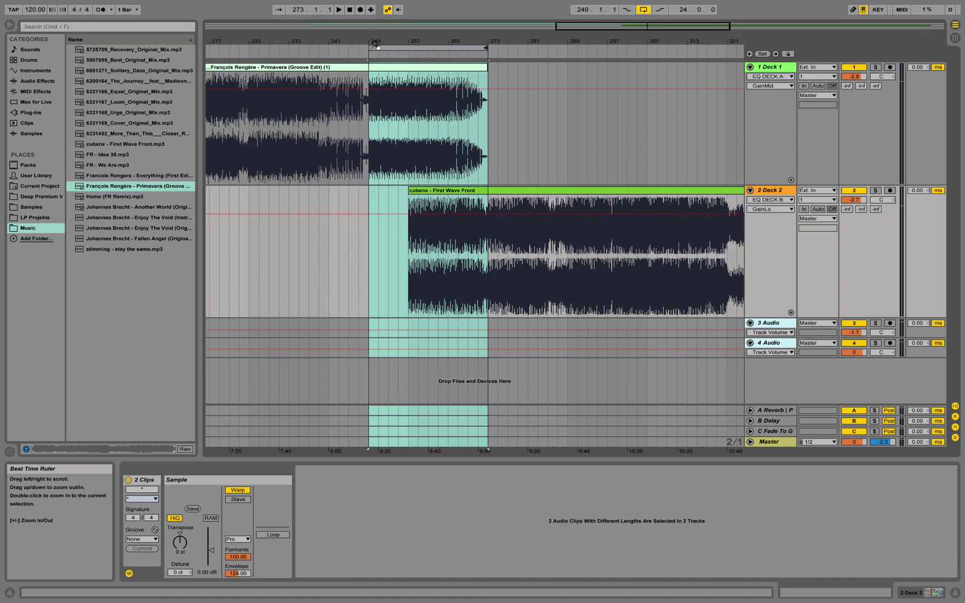
drag(375, 43, 439, 84)
shift+click(356, 190)
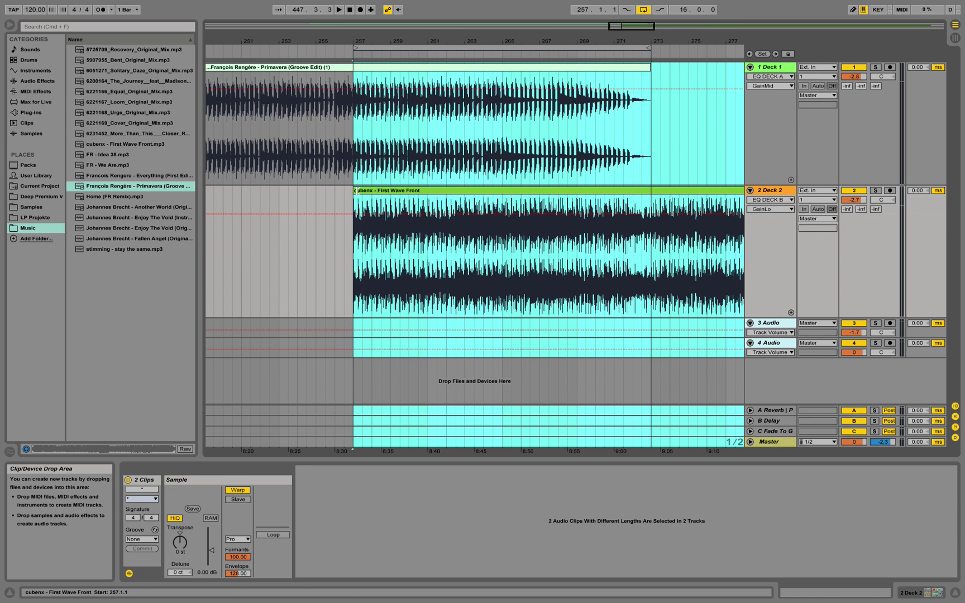
drag(355, 190, 356, 188)
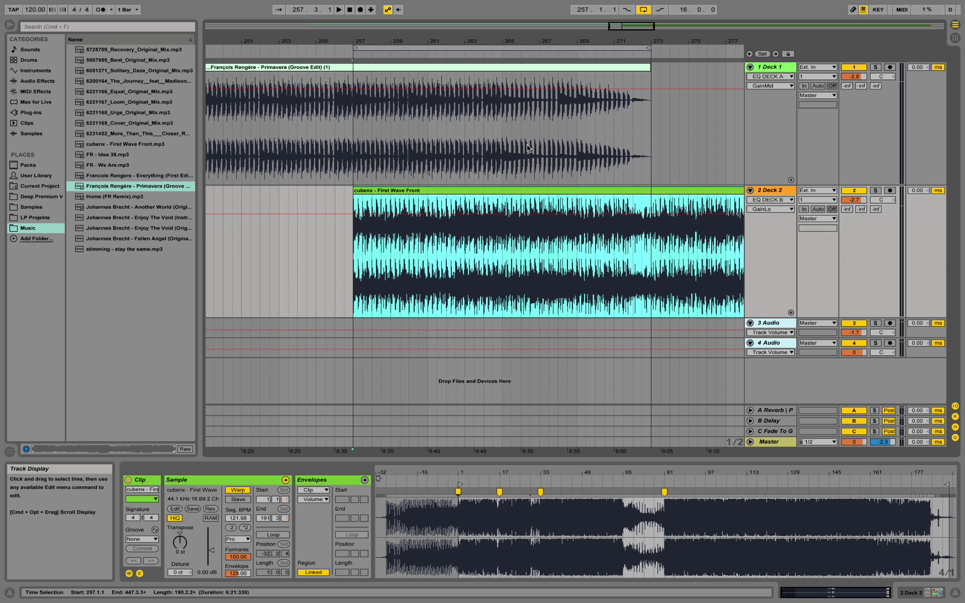
Show the Fades of Deck 2 and add a fade-in of about 13 bars to the First Wave Front clip.
click(775, 200)
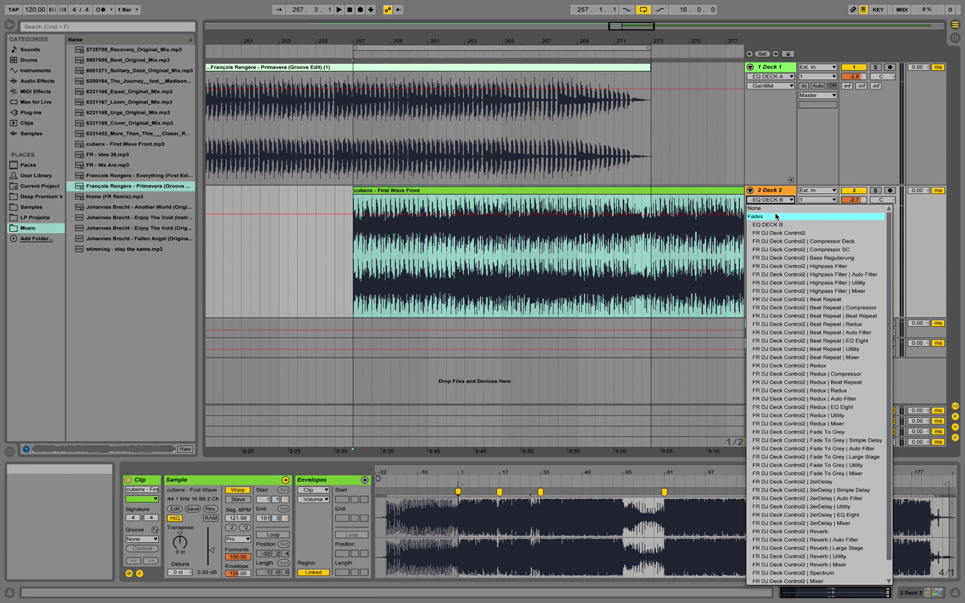
click(775, 216)
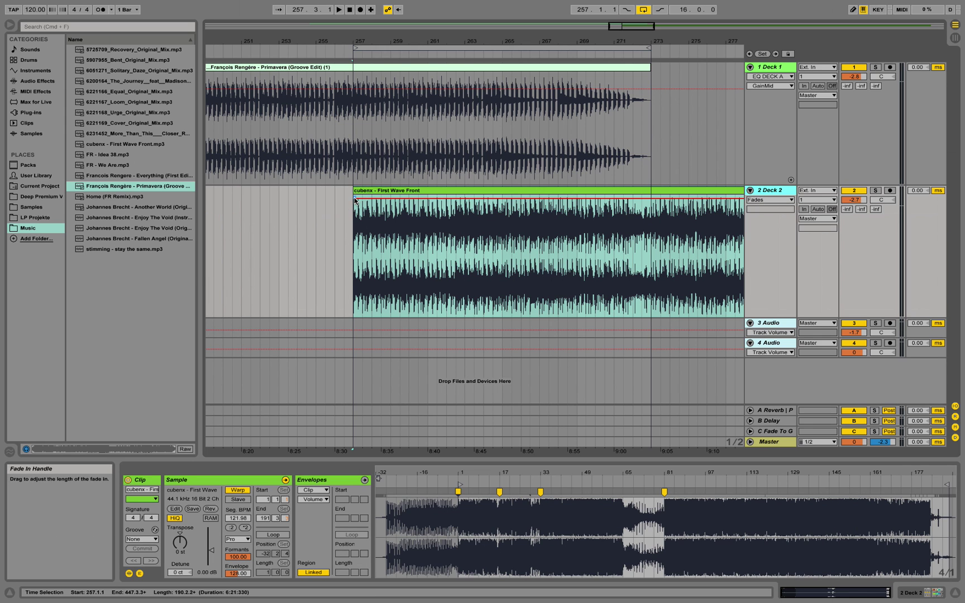
drag(355, 200, 597, 199)
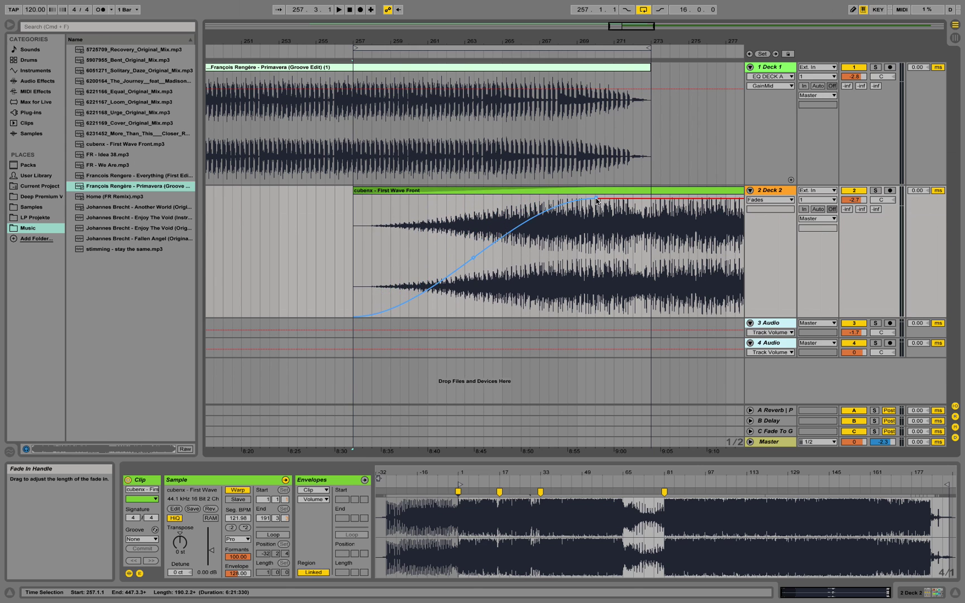
Select the Primavera clip and open the device chain of Deck 1.
click(772, 77)
click(611, 64)
click(611, 65)
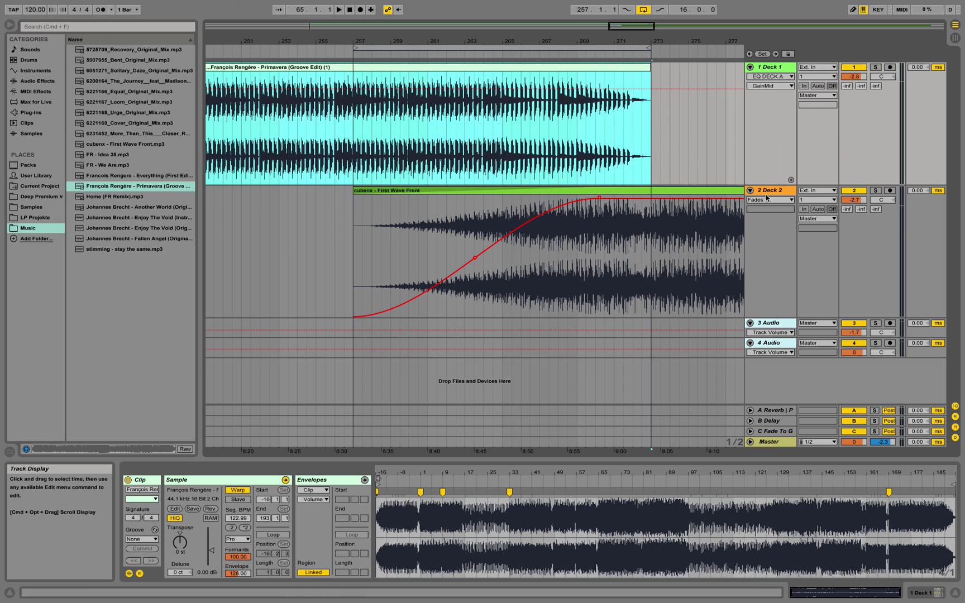
click(773, 69)
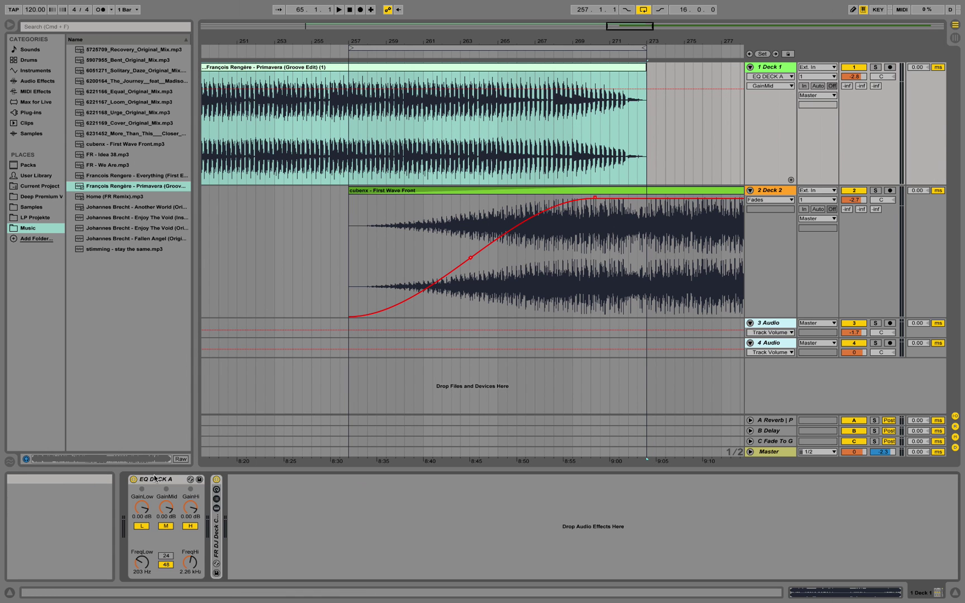
Copy the FR DJ Deck Control2 rack from Deck 2 to Deck 1 and delete the folded rack it replaces.
click(781, 191)
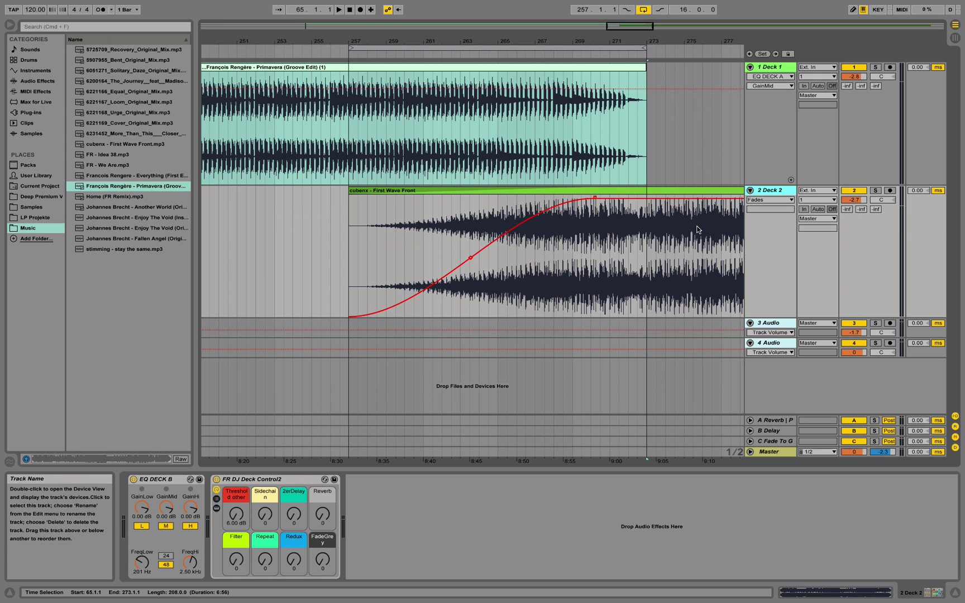
click(235, 481)
right_click(235, 482)
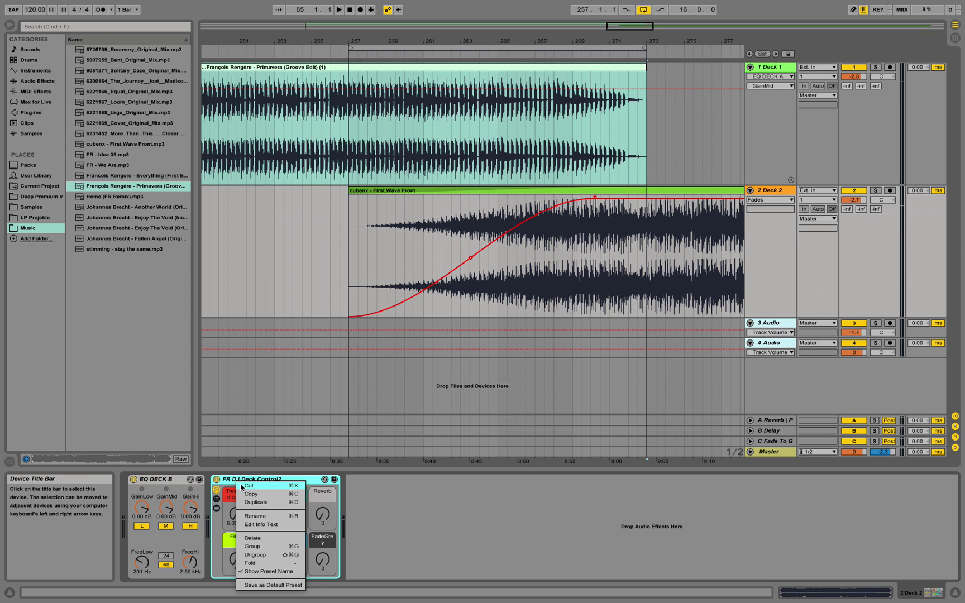
click(249, 493)
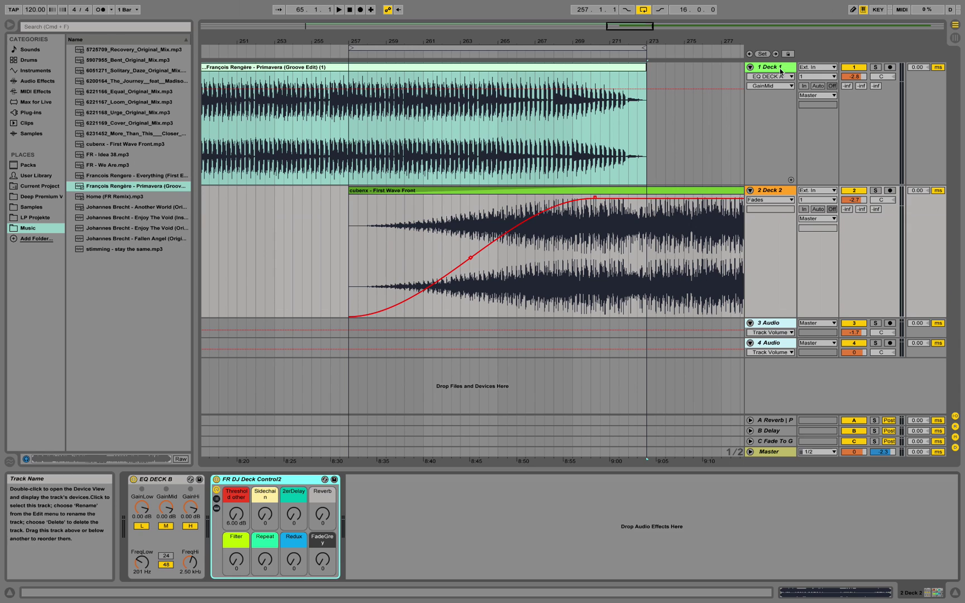
click(836, 65)
right_click(218, 550)
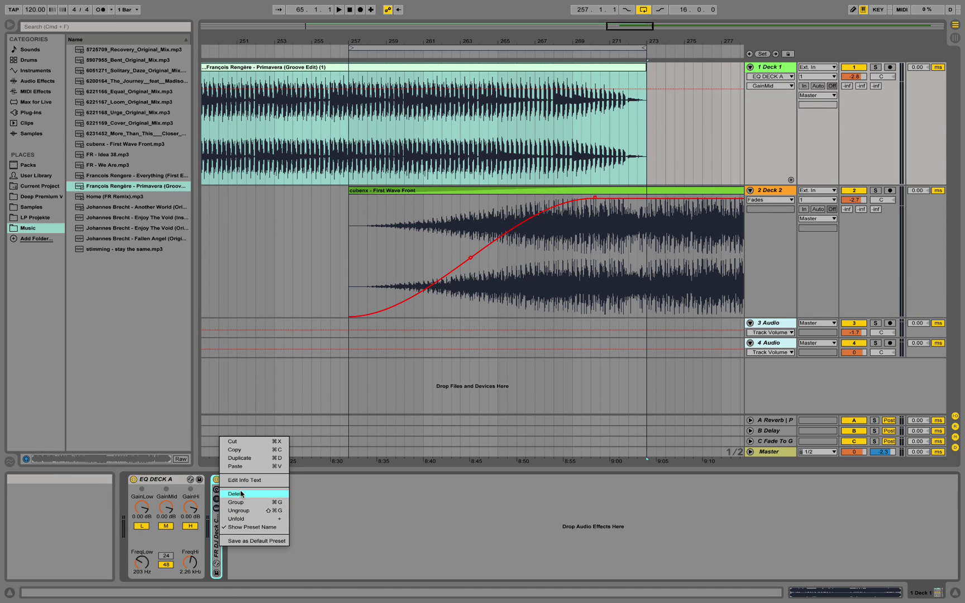
click(246, 466)
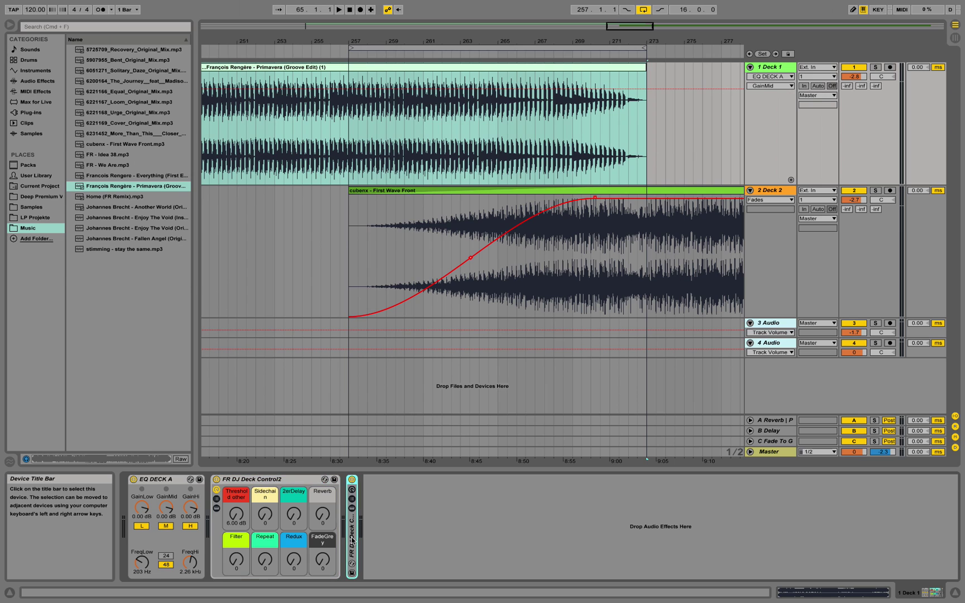
key(Delete)
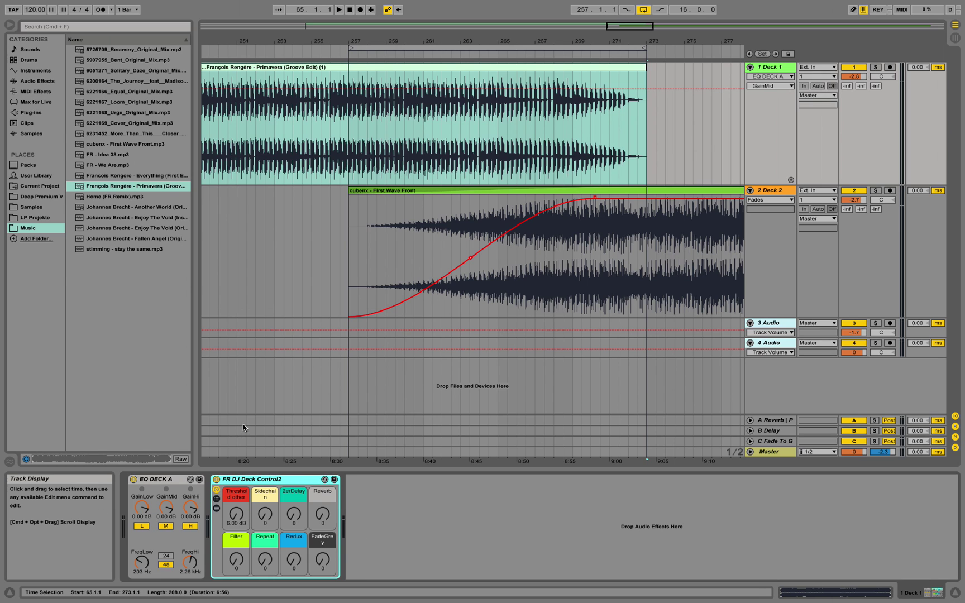
Play the transition from bar 257 and extend the loop region to 20 bars.
click(343, 53)
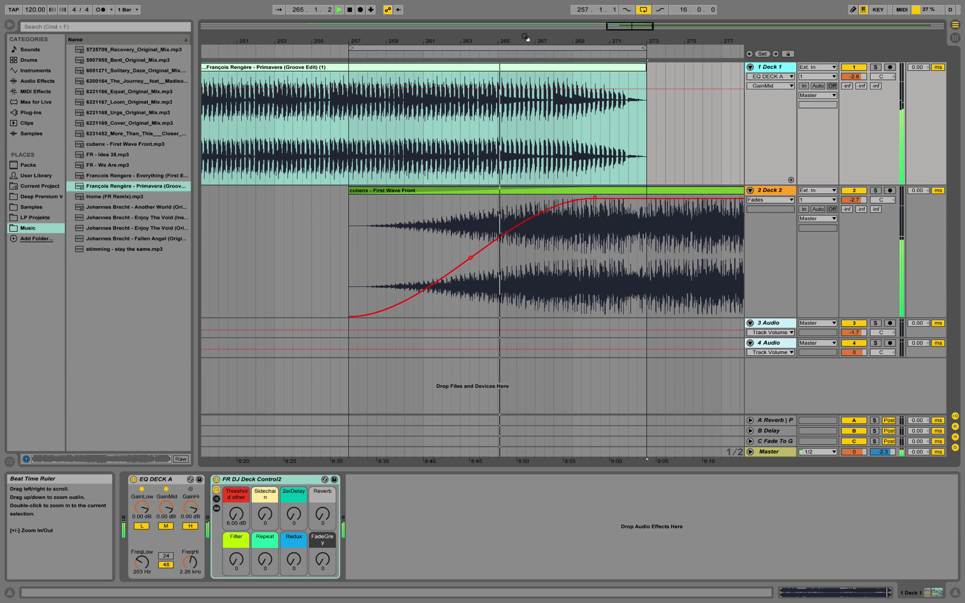
drag(525, 37, 551, 46)
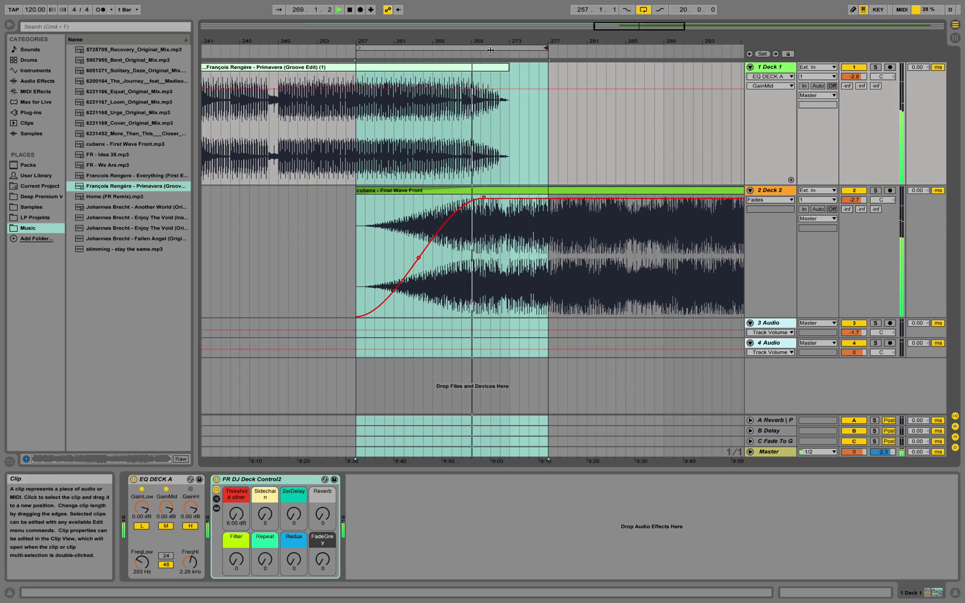
Stop playback and lower Deck 1's EQ low gain to about -18 dB from bar 257 to bar 273.
drag(491, 40, 505, 22)
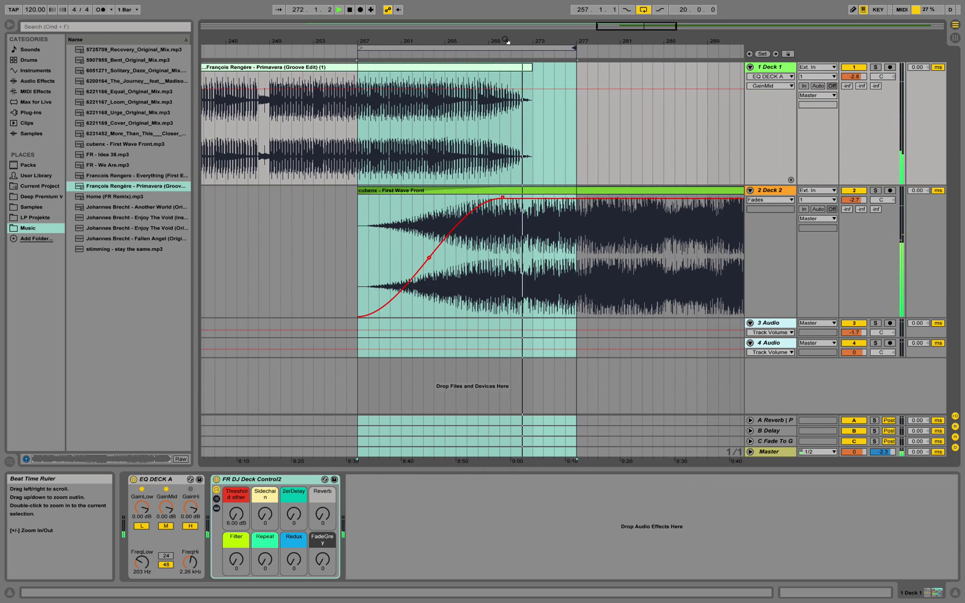
key(space)
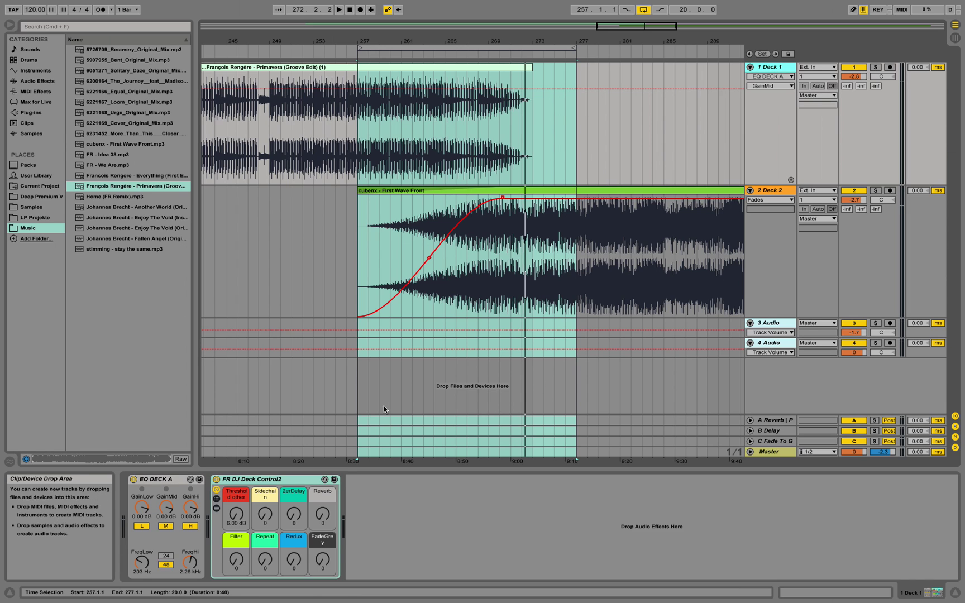
click(360, 106)
click(142, 506)
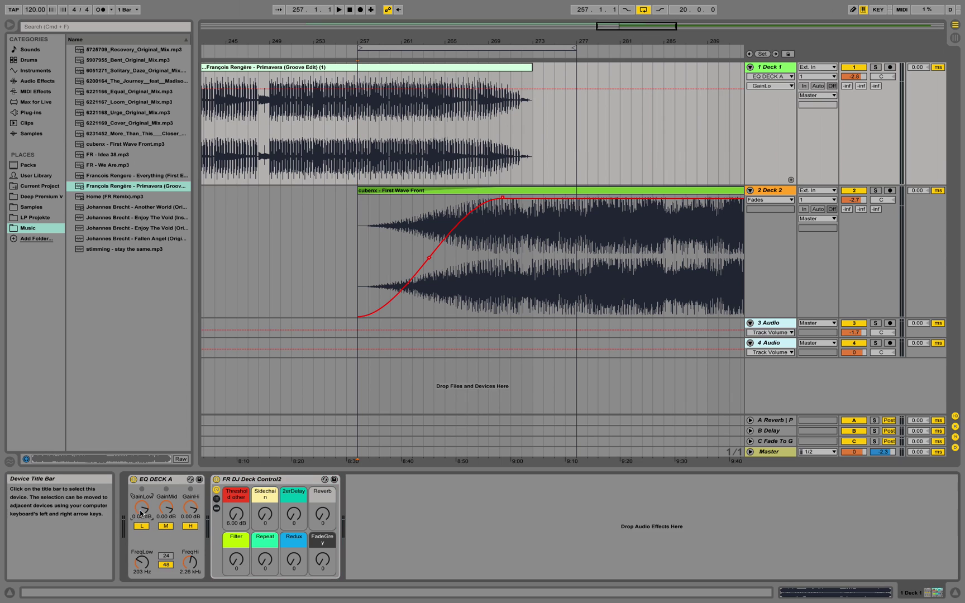
drag(363, 116, 527, 118)
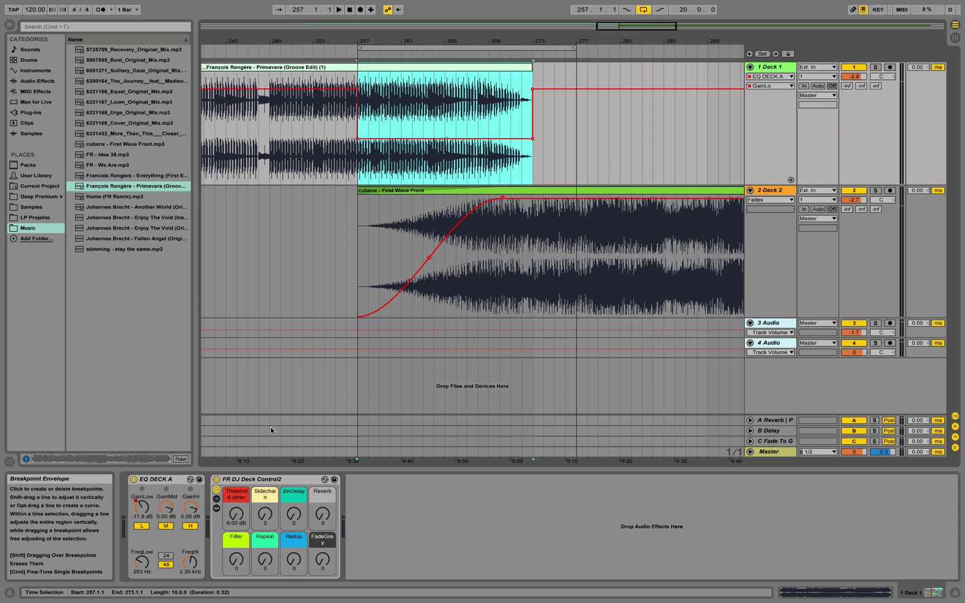
Shape Deck 1's low-gain automation into a ramp down from bar 257 to about bar 265, falling further to about -25 dB from bar 273 onward.
click(441, 137)
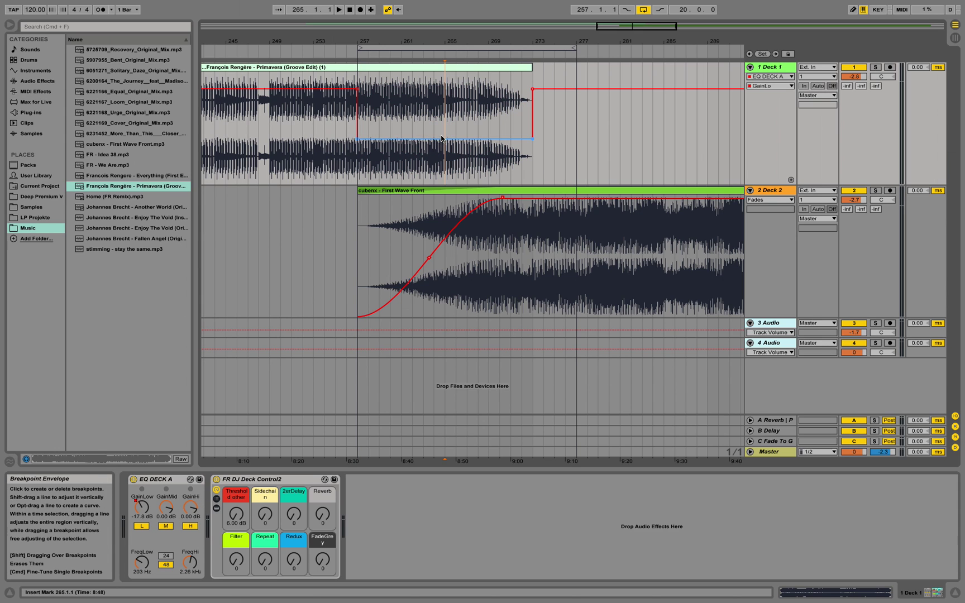
click(358, 140)
mouse_move(358, 93)
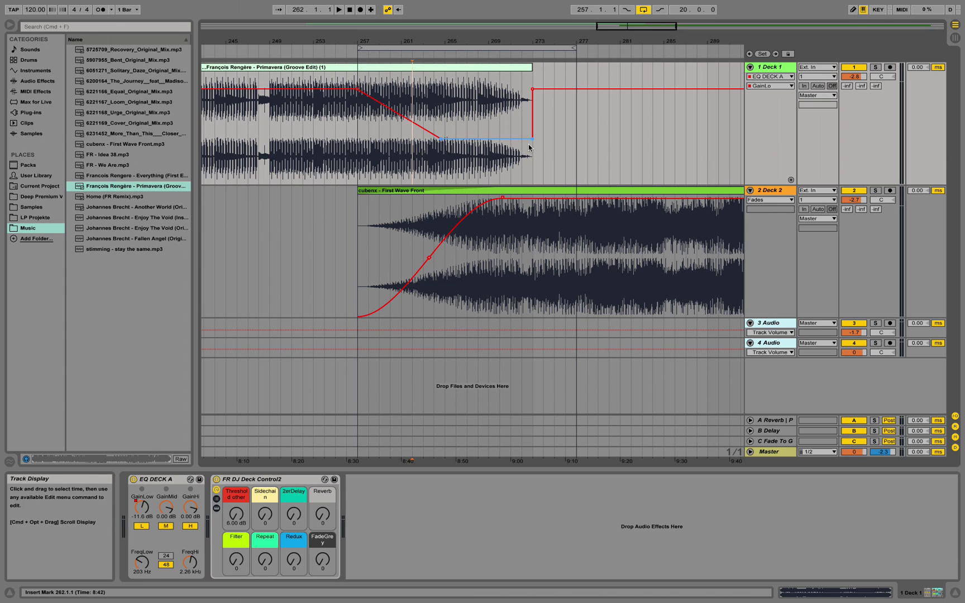
click(550, 129)
drag(534, 138, 533, 147)
click(533, 90)
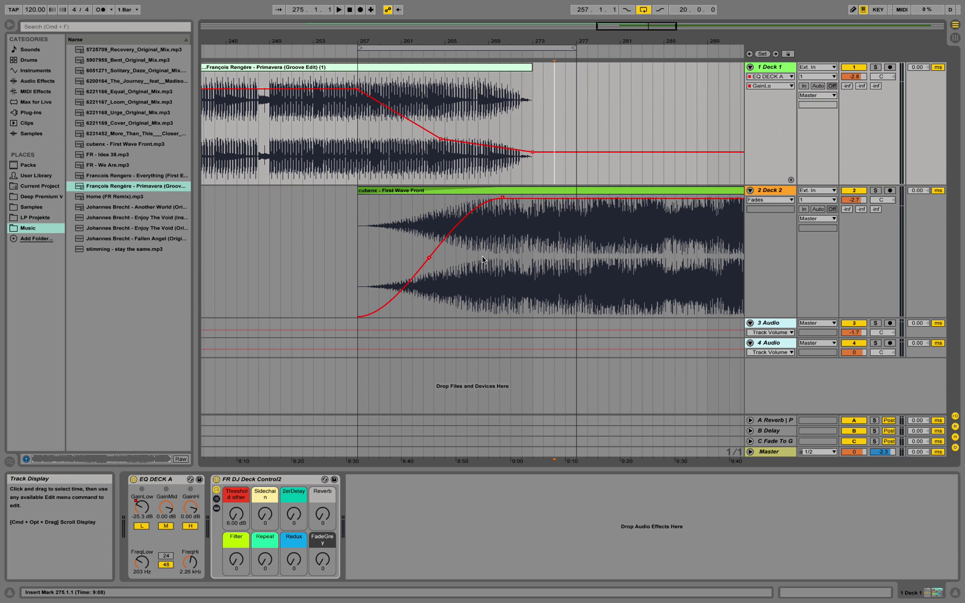
Automate Deck 2's EQ low gain at about -27 dB from bar 257 to about bar 265, rising back to 0 dB by bar 273.
click(776, 192)
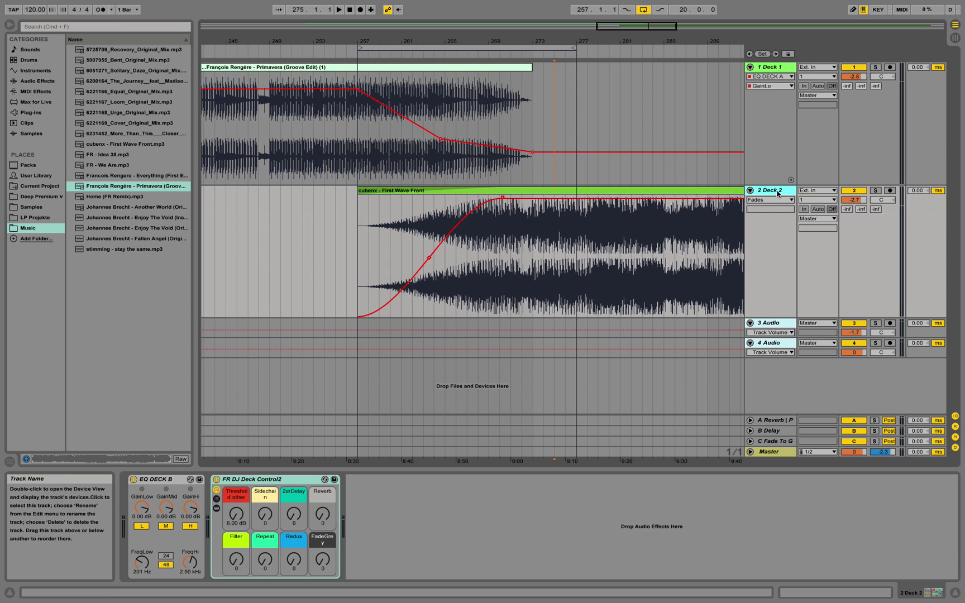
click(142, 507)
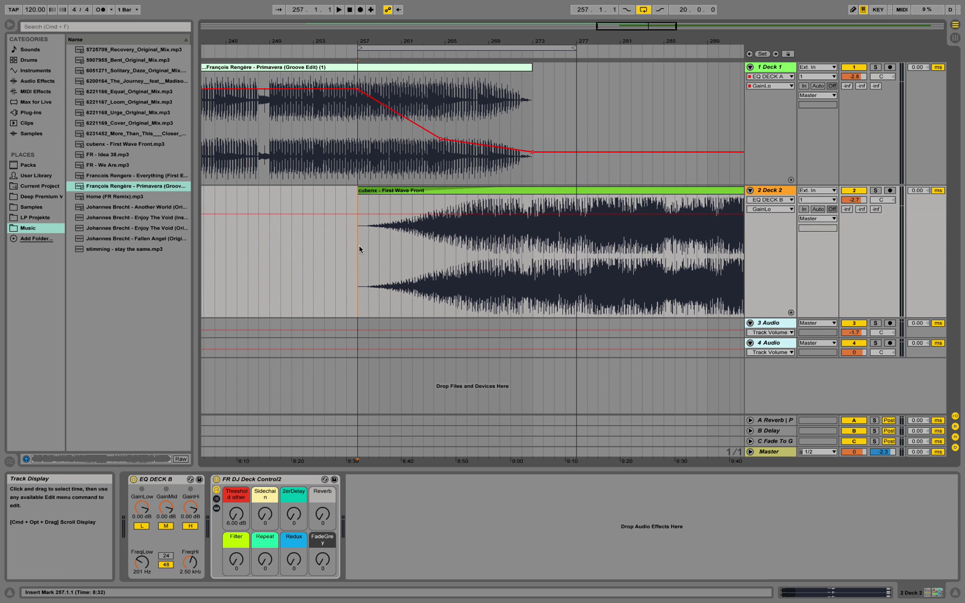
drag(359, 249, 498, 245)
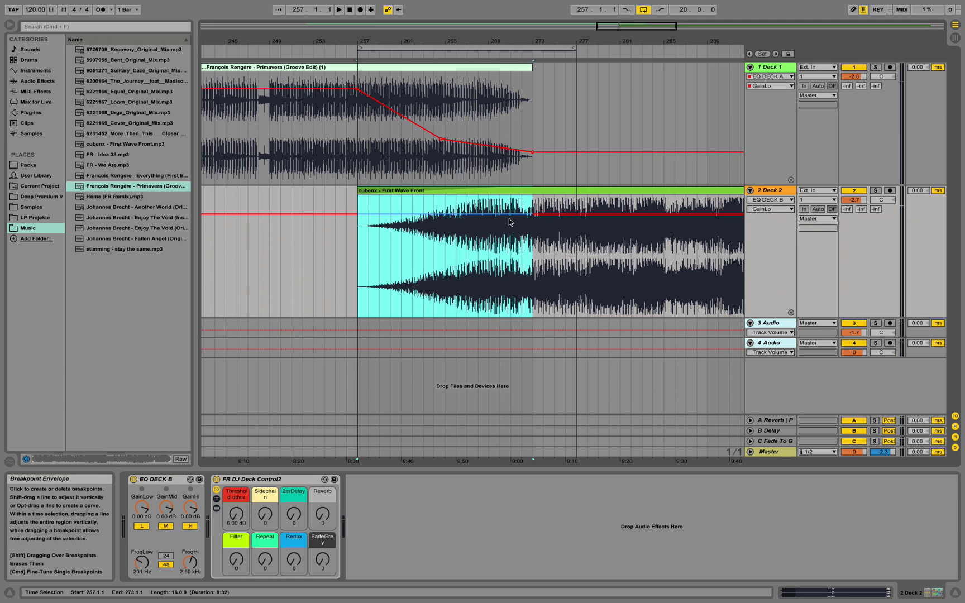
click(445, 260)
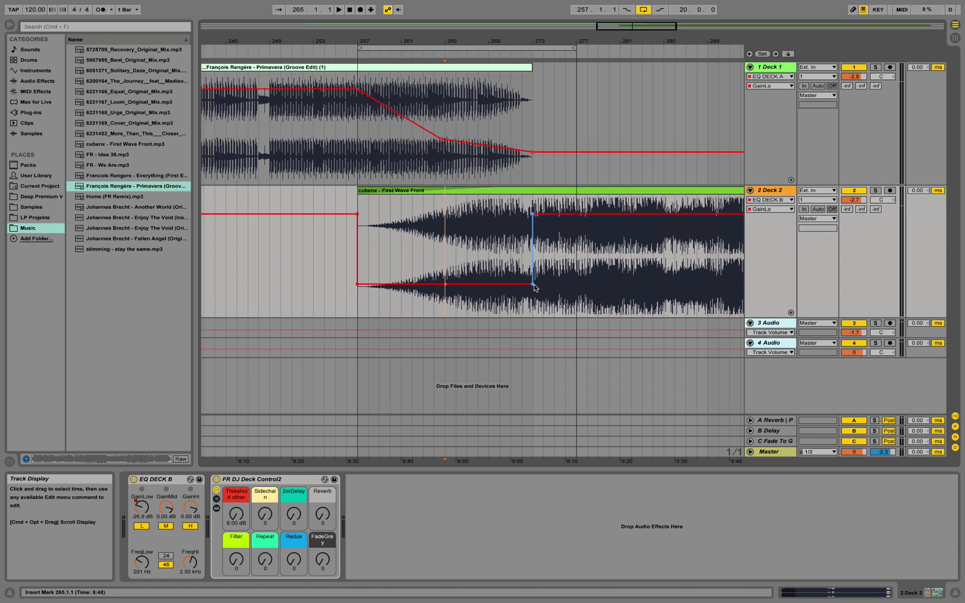
drag(534, 287, 445, 284)
scroll(522, 244, up, 3)
click(522, 237)
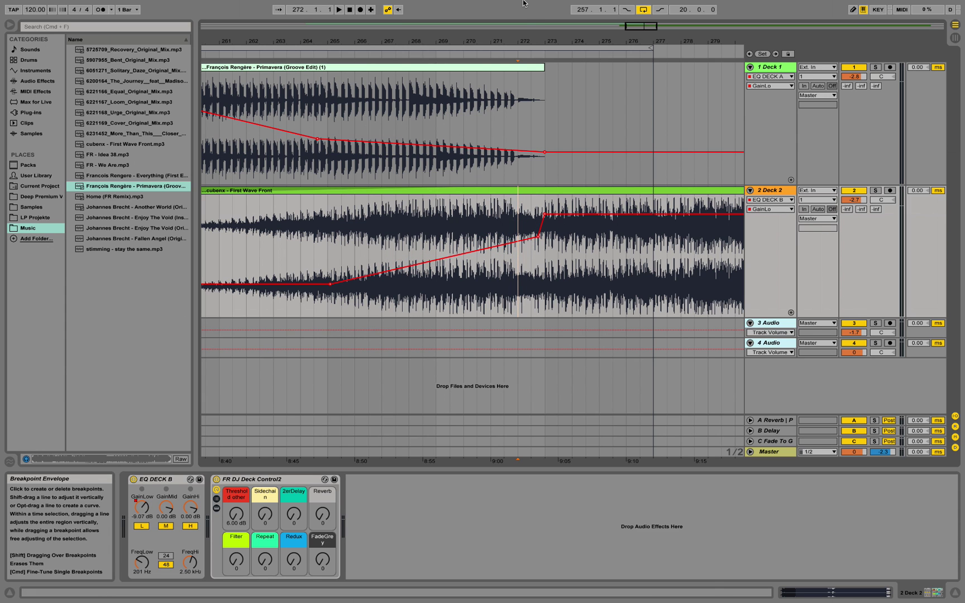
Automate Deck 1's EQ mid gain to fall from bar 261 to about -21 dB near bar 267 and hold until bar 273.
drag(538, 40, 540, 6)
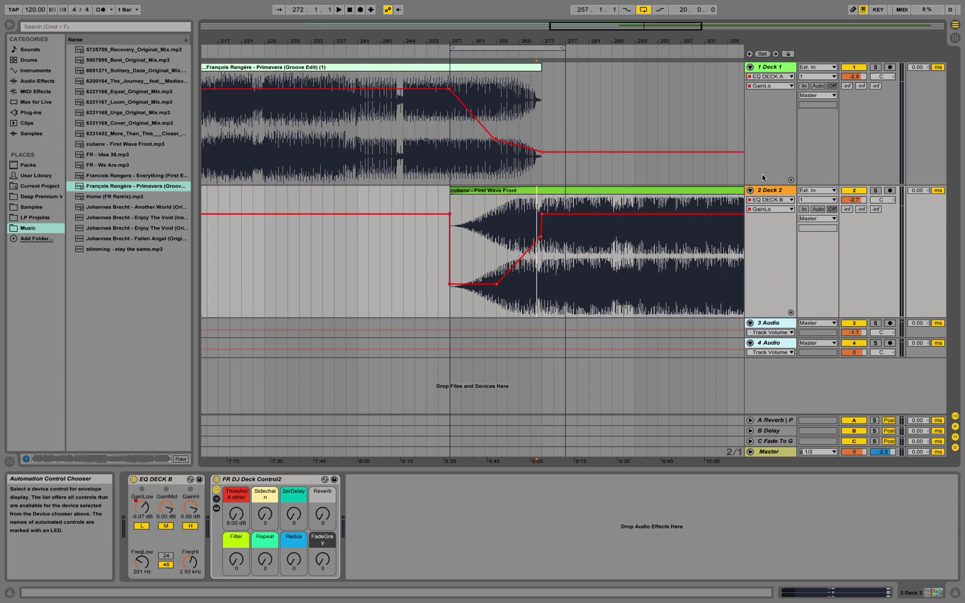
click(776, 67)
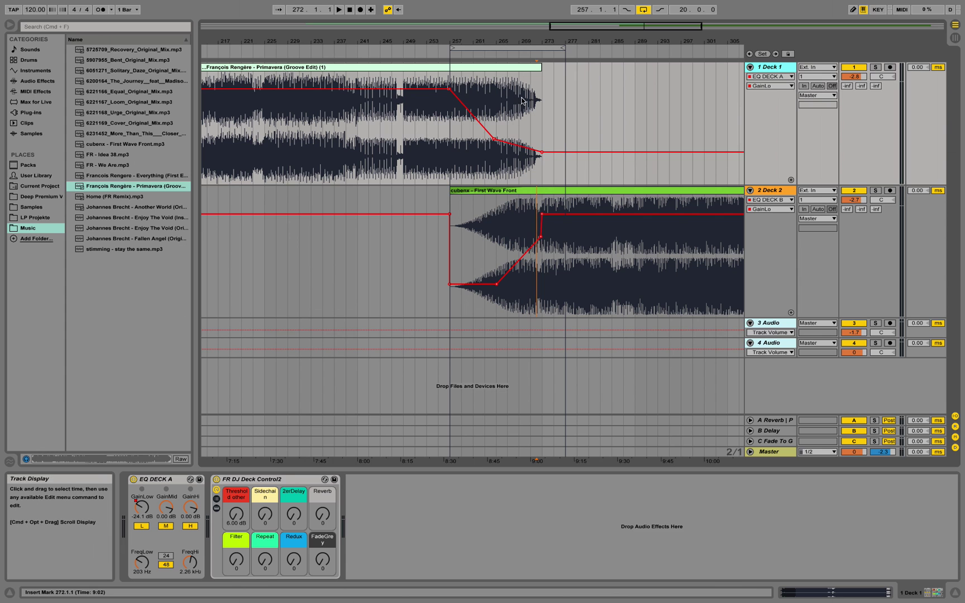
click(166, 507)
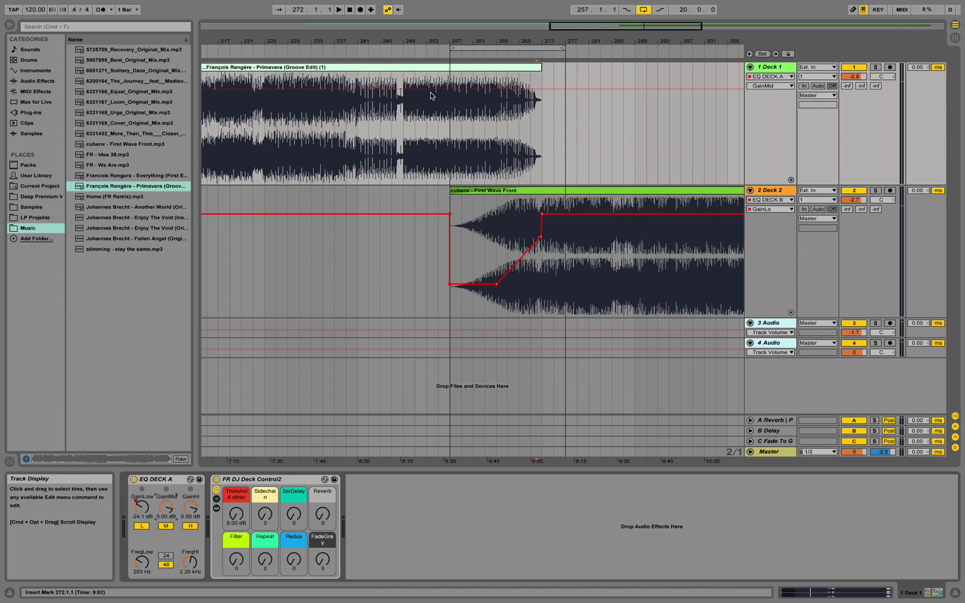
drag(514, 41, 513, 112)
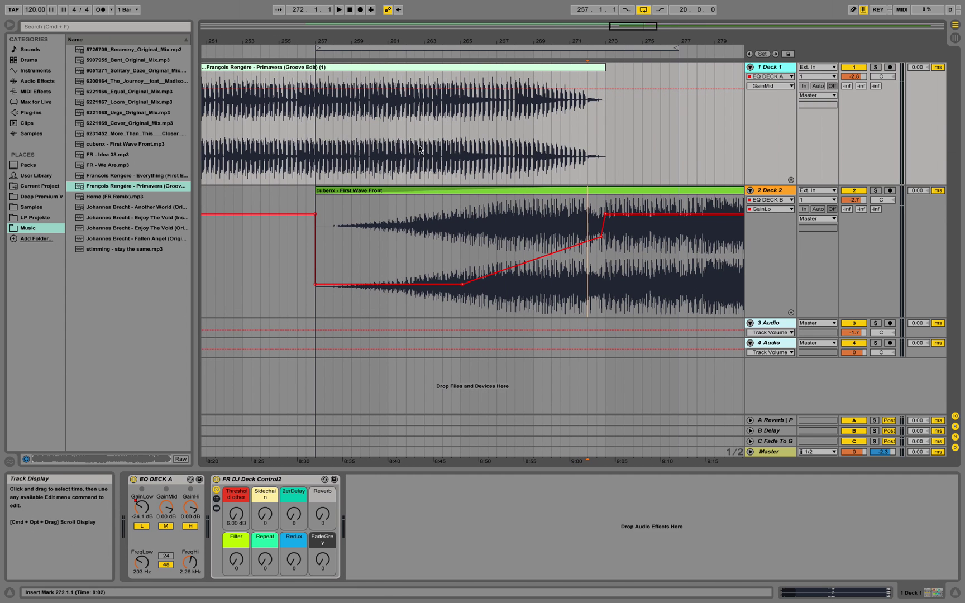
click(424, 115)
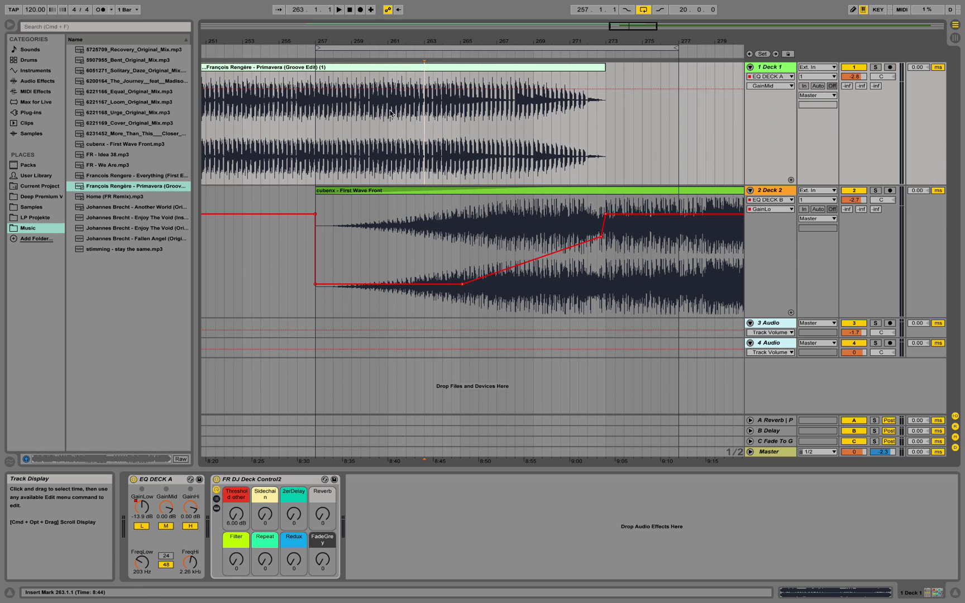
drag(390, 113, 608, 115)
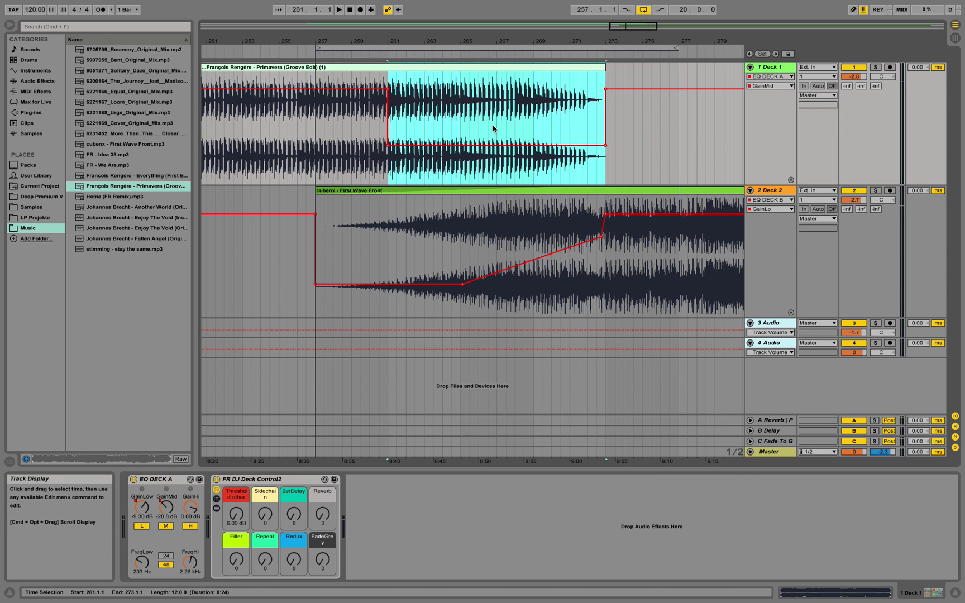
click(483, 146)
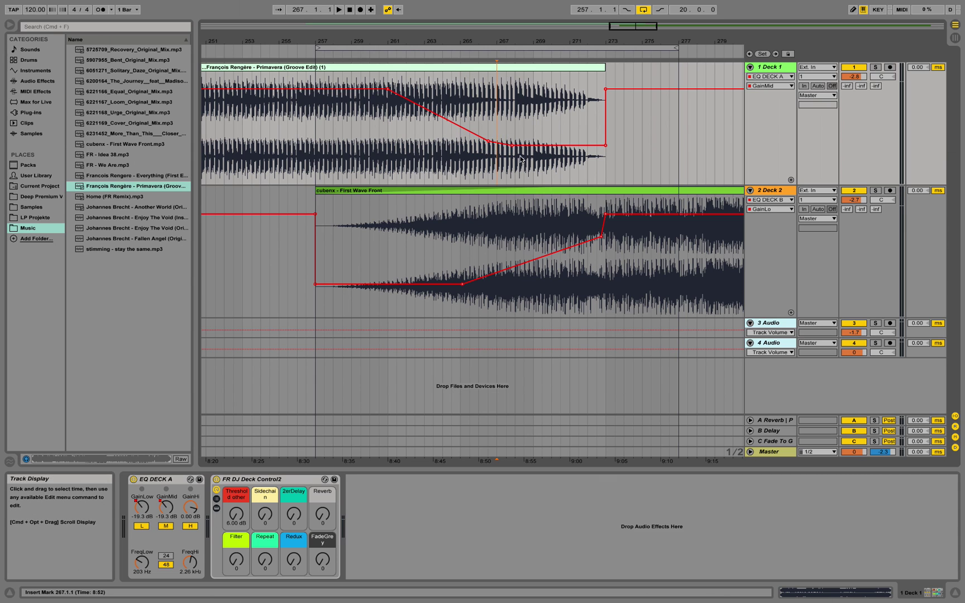
Automate Deck 2's EQ mid gain at about -15 dB from bar 257 to bar 265, rising back to 0 dB by bar 273.
drag(580, 44, 566, 32)
click(780, 193)
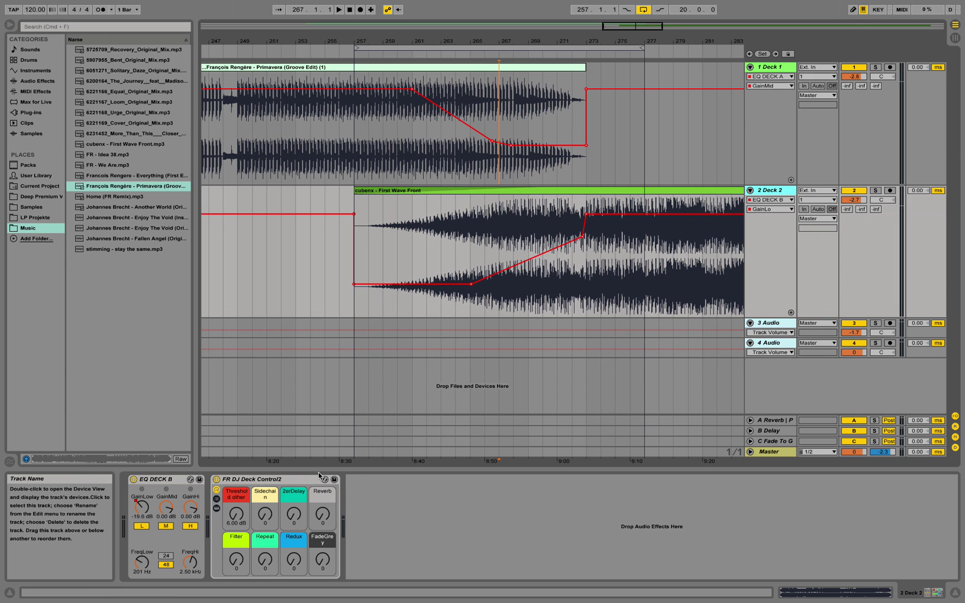
click(166, 507)
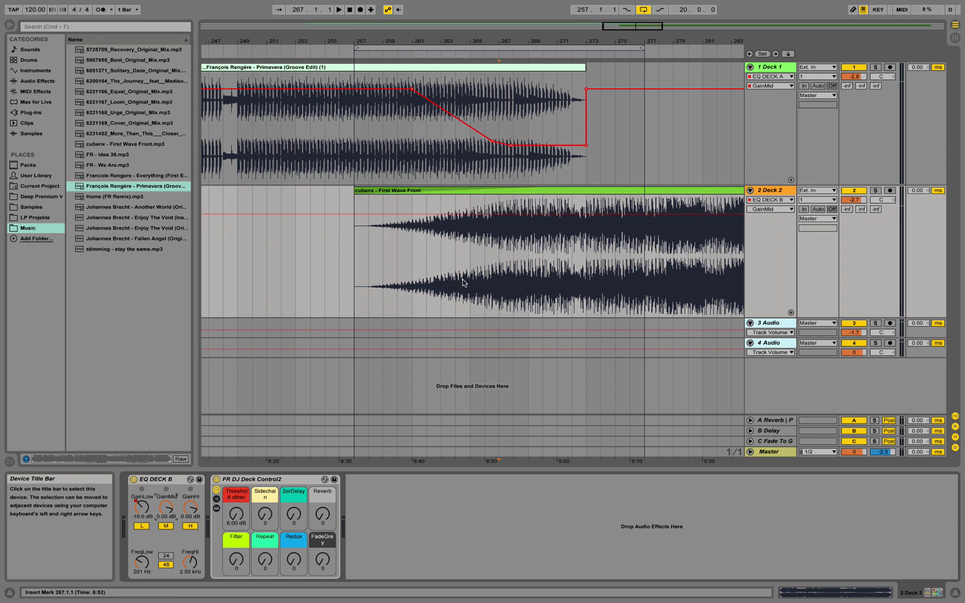
drag(357, 246, 606, 253)
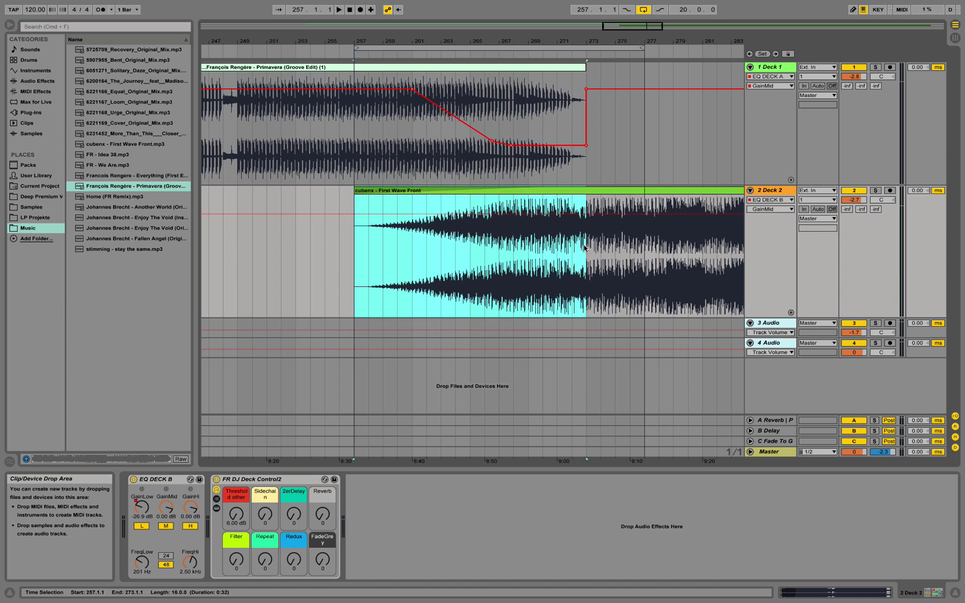
drag(538, 215, 537, 260)
click(467, 198)
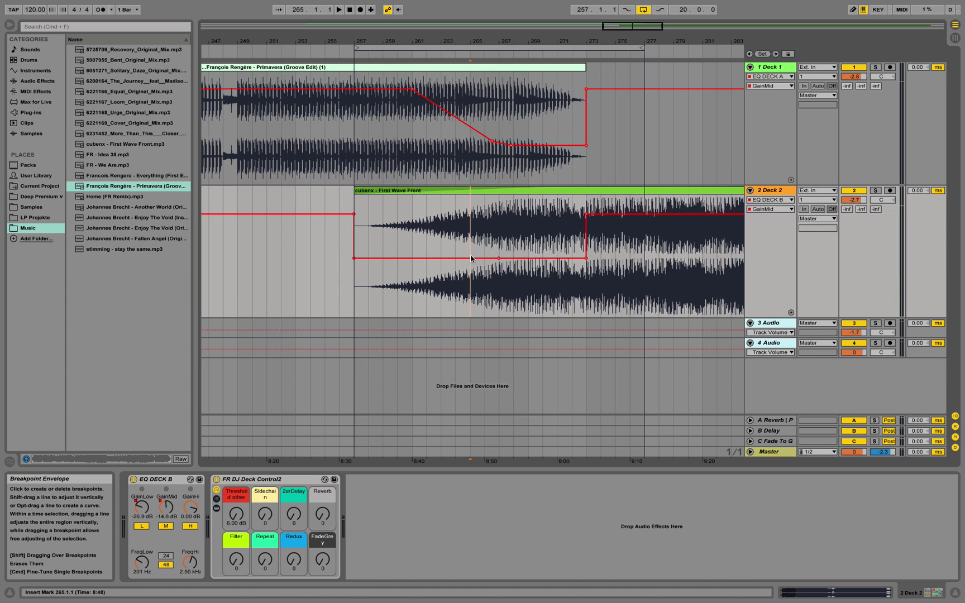
click(586, 260)
click(570, 224)
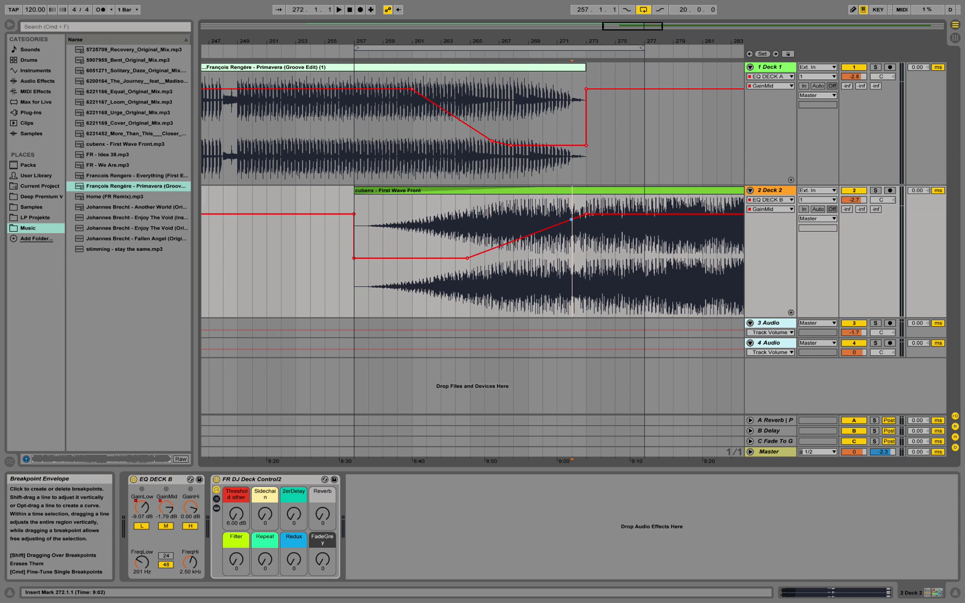
Play the transition from bar 257 and raise the track volumes to -1.6 dB on Deck 1 and -0.4 dB on Deck 2.
click(351, 55)
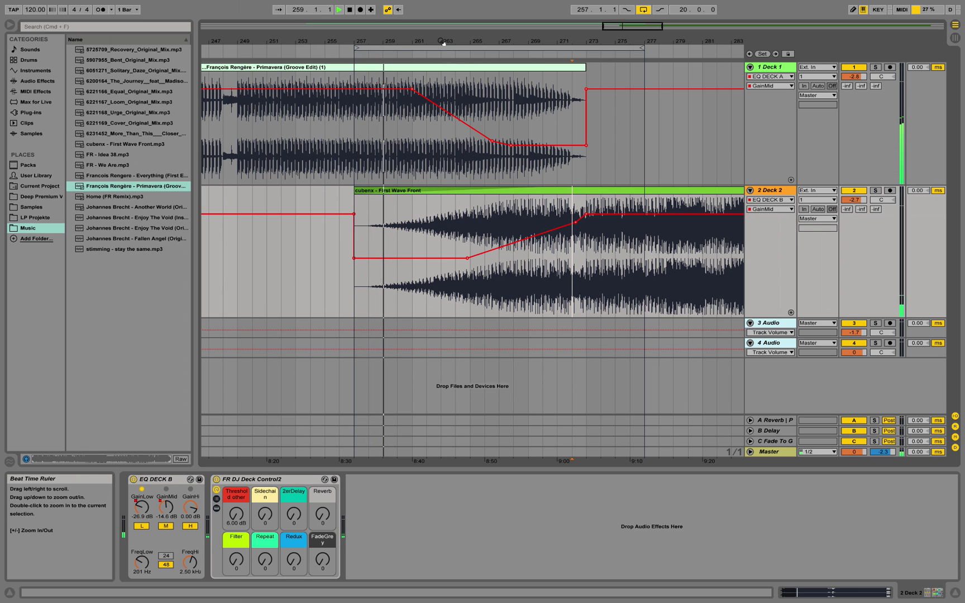
click(853, 76)
drag(853, 76, 853, 70)
drag(853, 199, 853, 193)
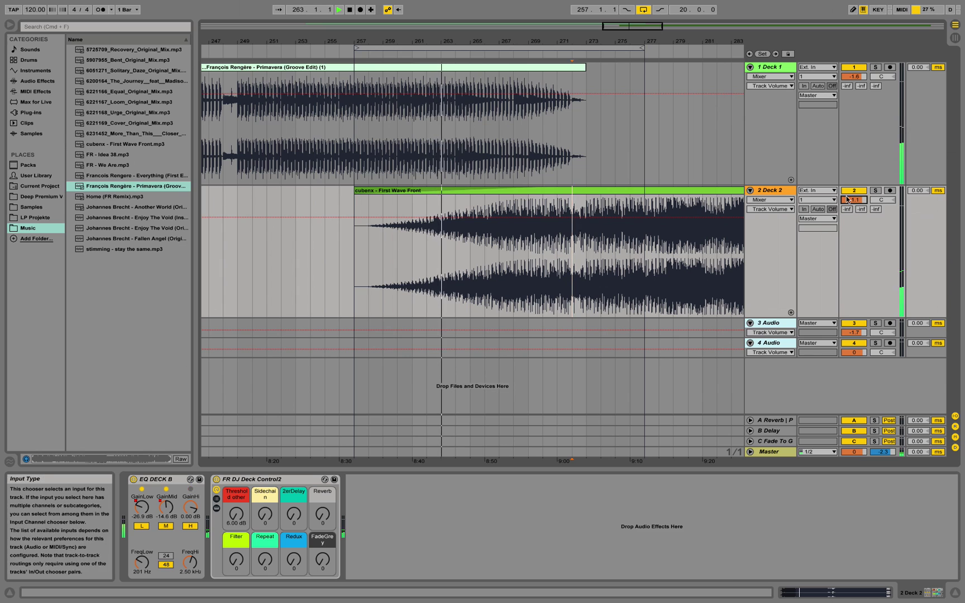
drag(853, 205, 853, 202)
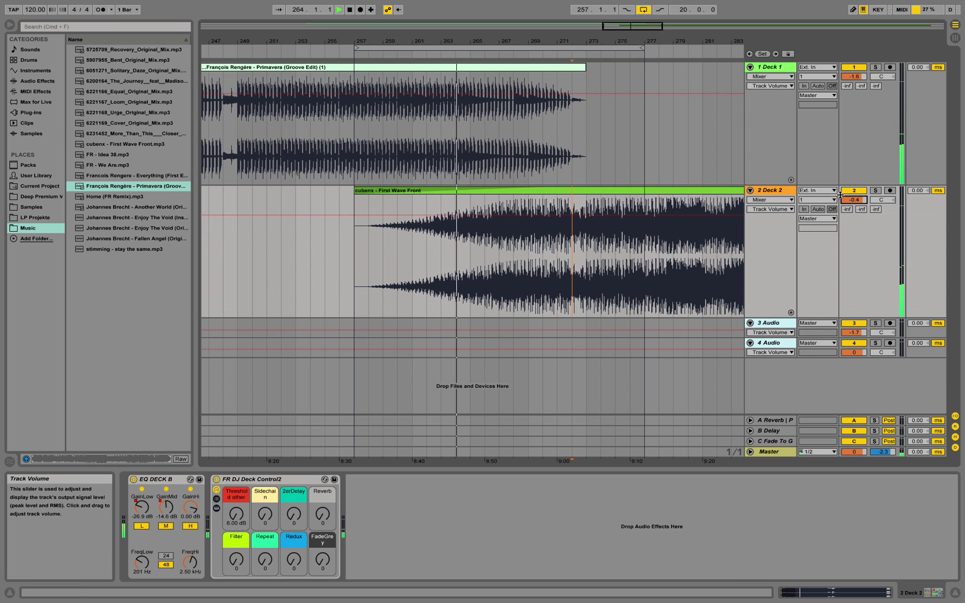
Show the EQ DECK B mid-gain envelope on Deck 2, stop playback and place the insert mark at bar 266.
click(769, 199)
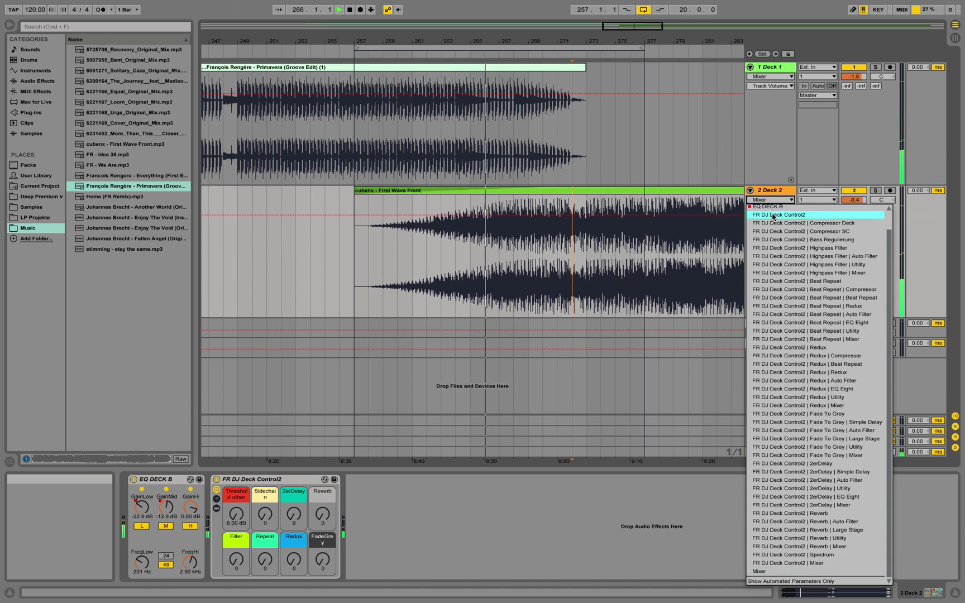
click(771, 214)
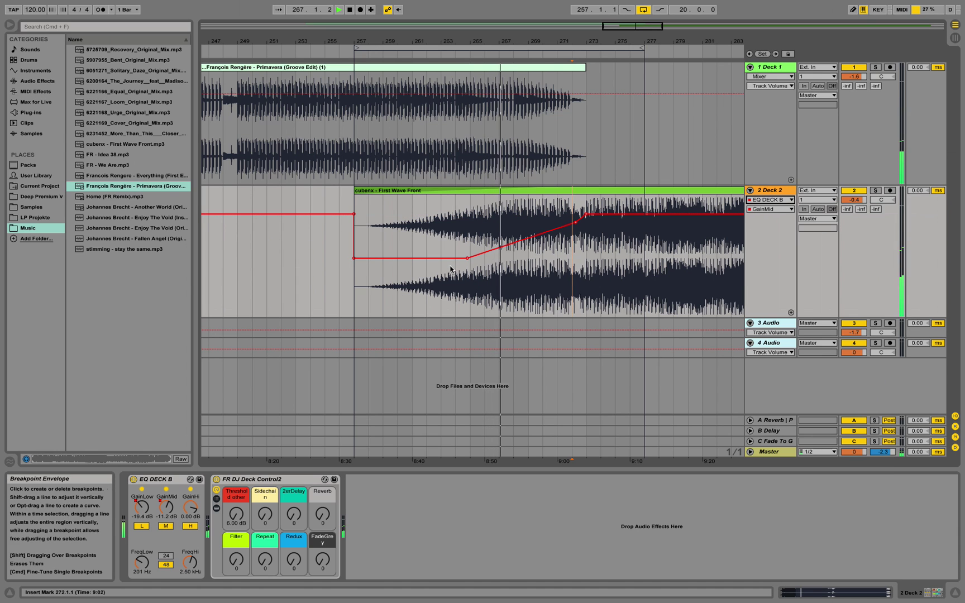
key(space)
click(483, 226)
Show EQ DECK A's mid-gain envelope on Deck 1 and soften both mid cuts to about -10 dB (Deck 1) and -8 dB (Deck 2) at bar 266.
click(771, 77)
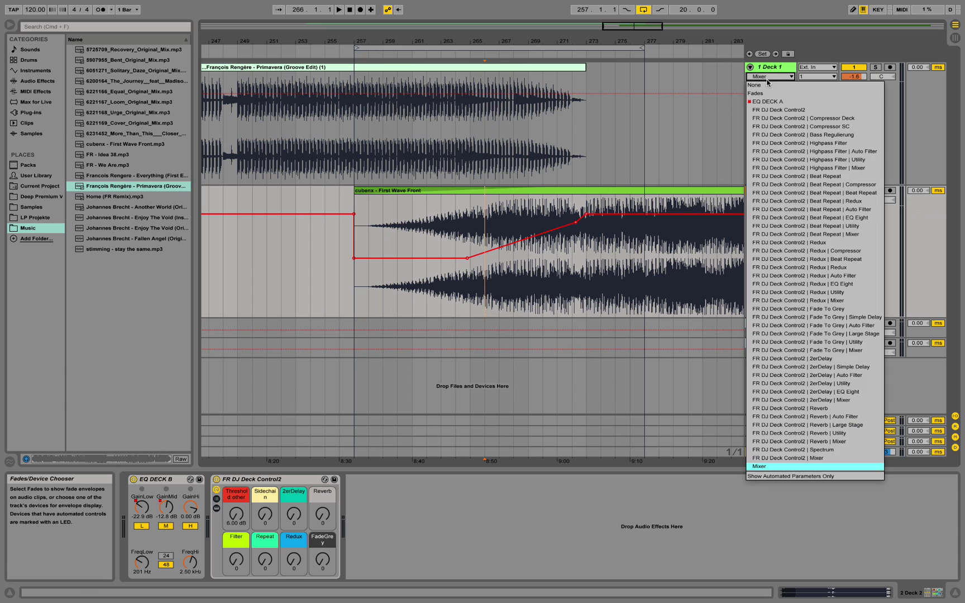
click(765, 97)
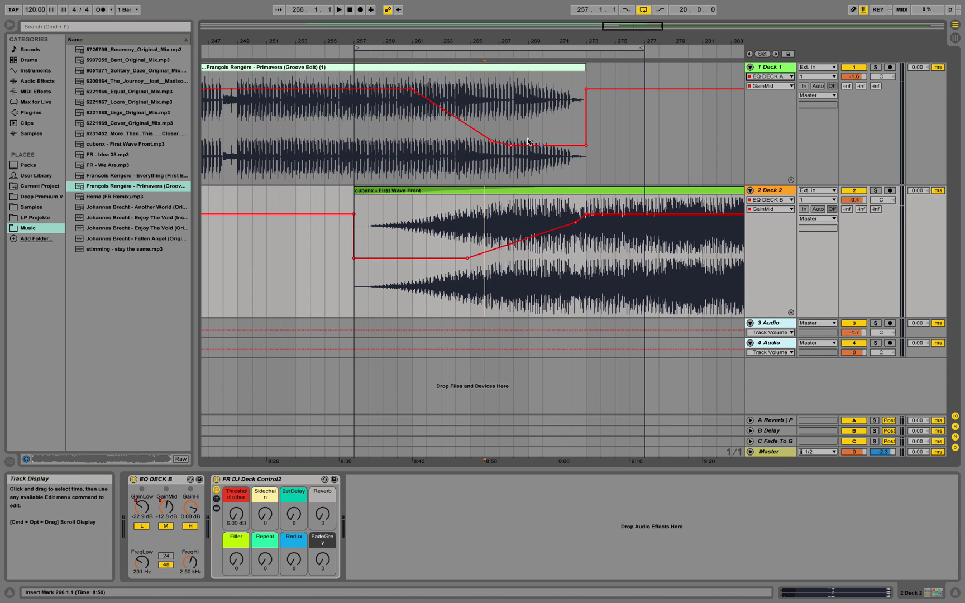
click(492, 141)
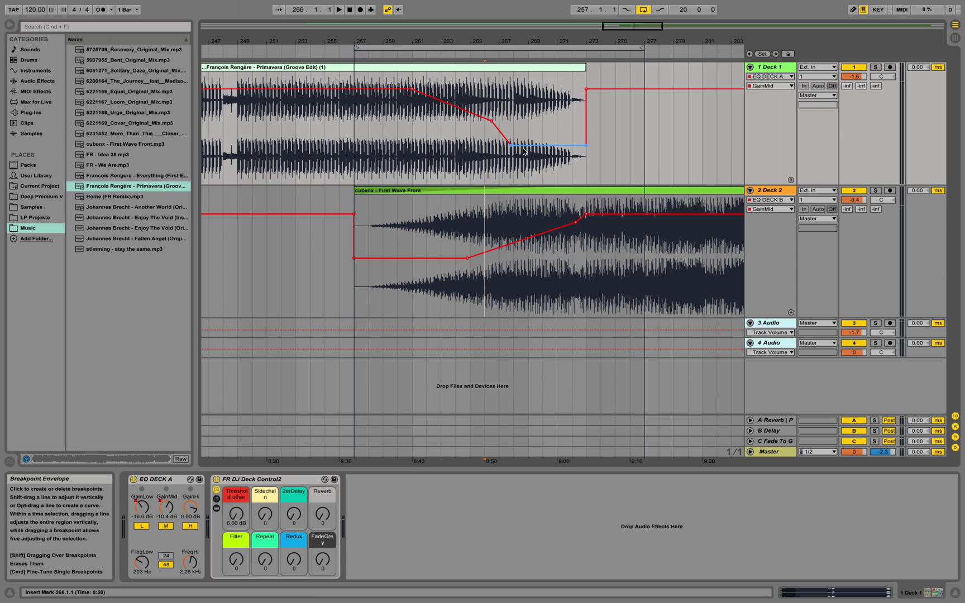
click(437, 265)
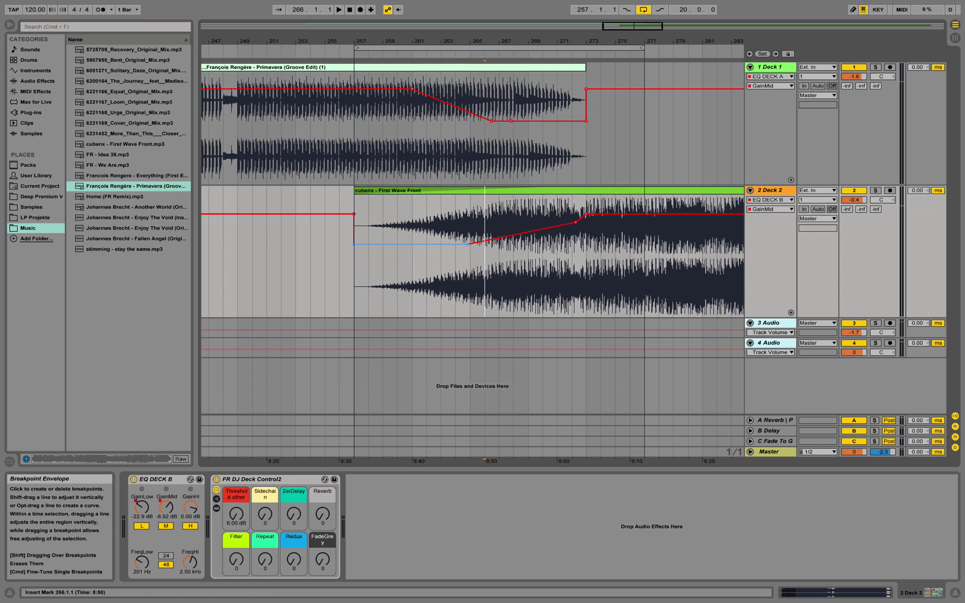
Show EQ DECK B's GainLo envelope on Deck 2, soften the low cut from bar 257 to 265 and raise the ramp near bar 269.
click(770, 209)
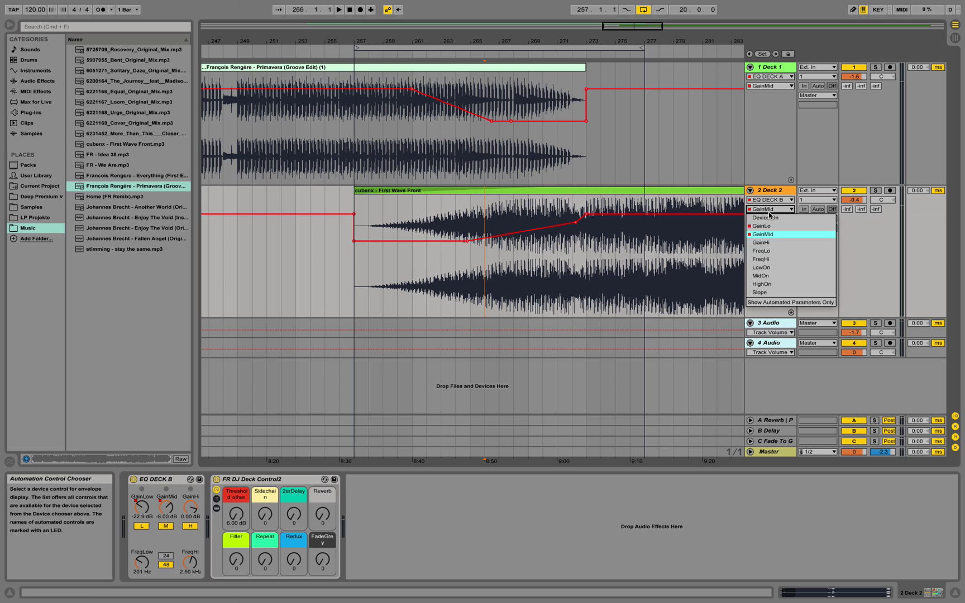
click(769, 224)
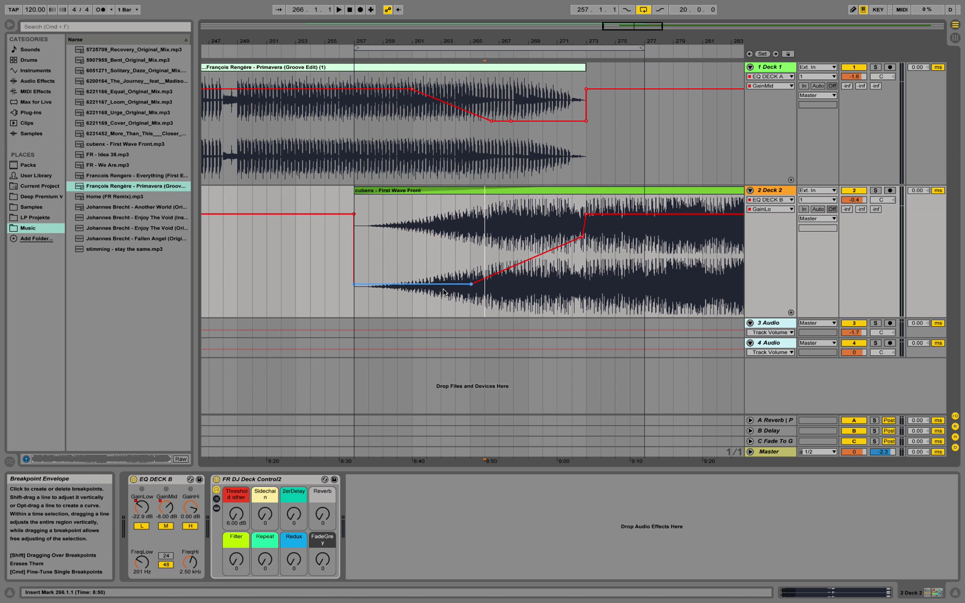
drag(442, 284, 446, 281)
click(571, 262)
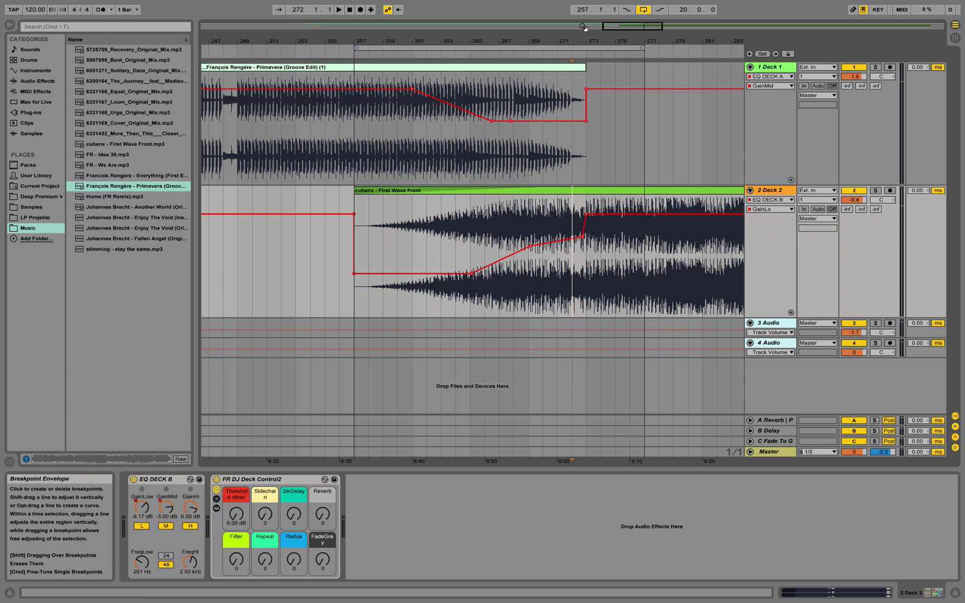
Show EQ DECK A's GainLo envelope on Deck 1 and soften its low cut to about -15 dB at bar 272.
click(770, 86)
click(770, 102)
drag(488, 152, 488, 136)
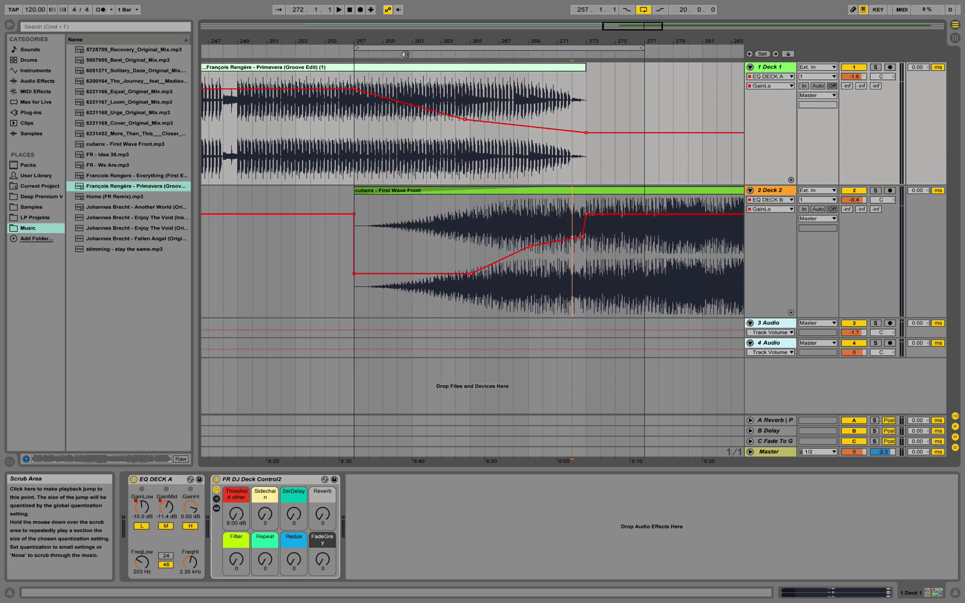
Play the transition from around bar 260 to just past bar 273 to check the low-gain automation, and stop playback.
click(402, 53)
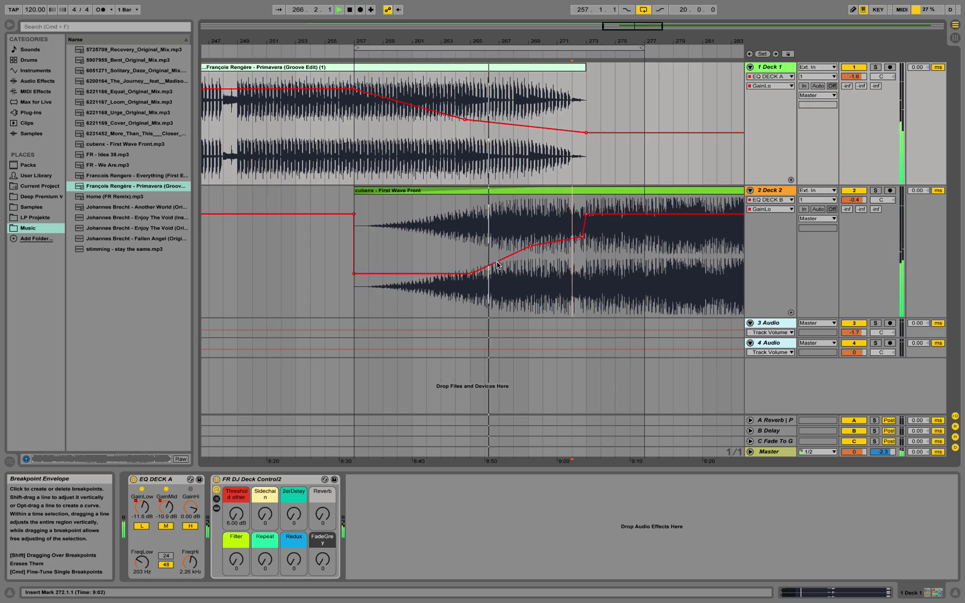
mouse_move(509, 37)
mouse_down()
mouse_move(508, 188)
mouse_move(505, 37)
mouse_up()
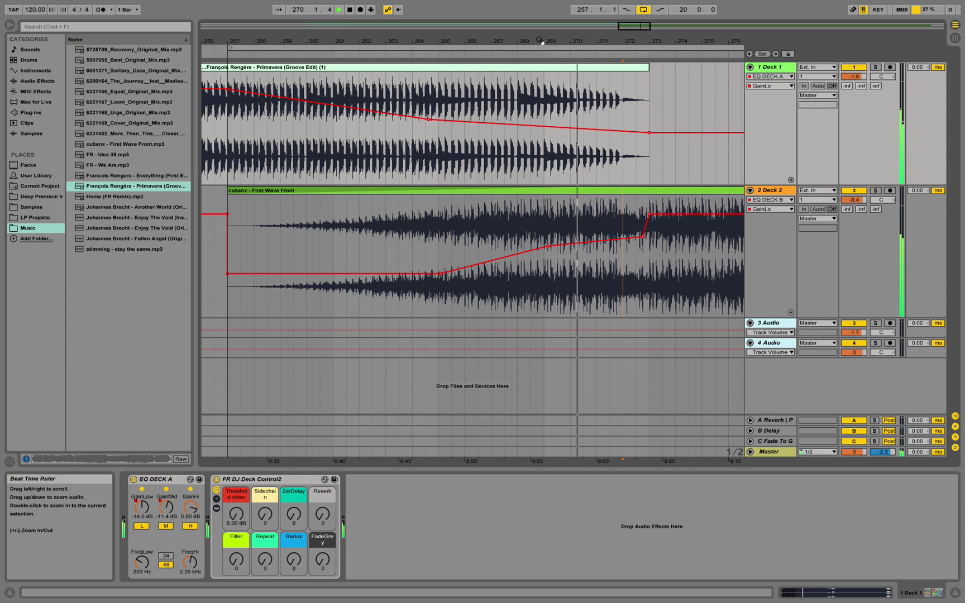
drag(540, 40, 495, 37)
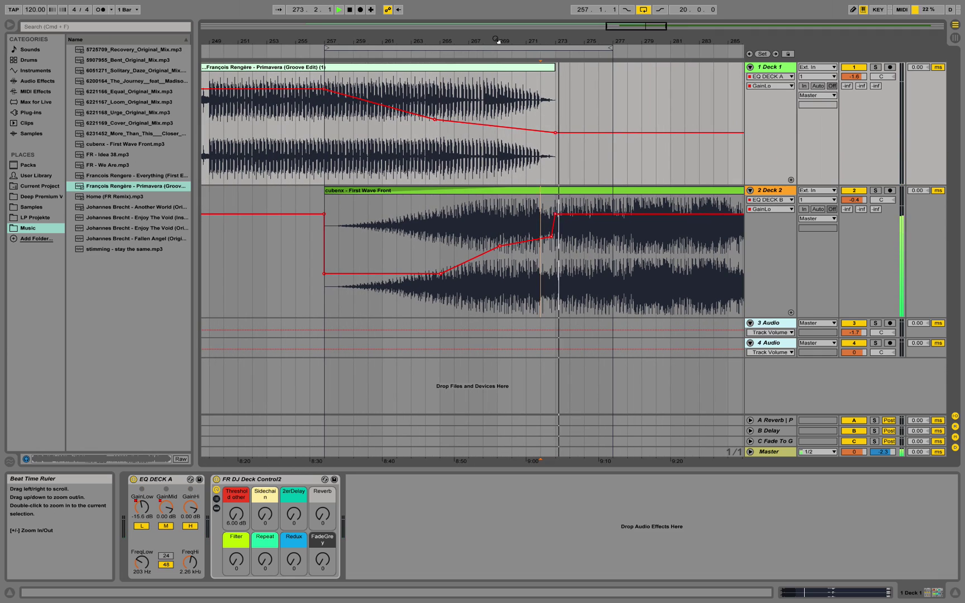
drag(478, 38, 477, 63)
drag(373, 40, 392, 31)
drag(458, 30, 459, 28)
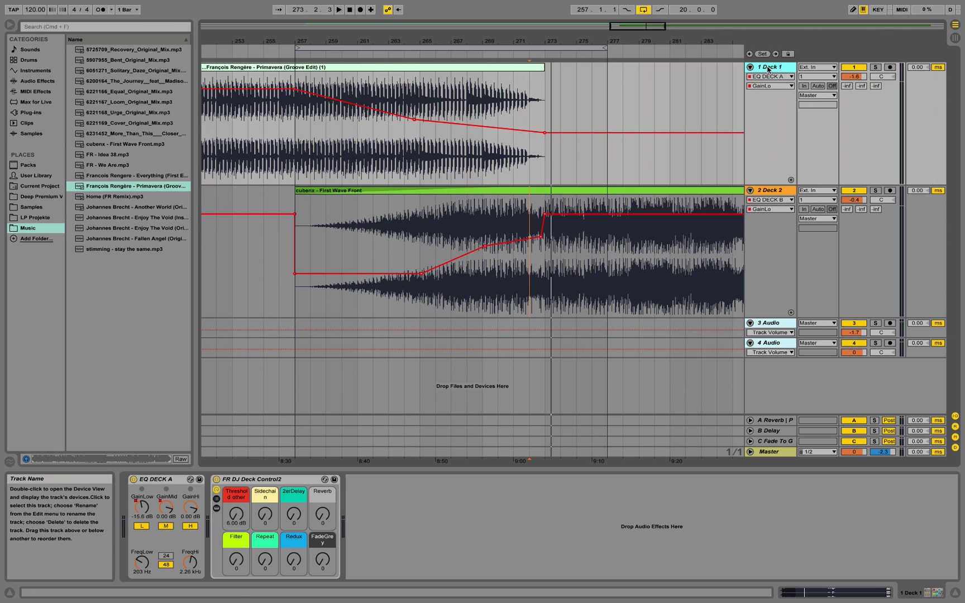
Show Deck 2's devices, place the insert mark at bar 279 on Deck 2 and solo the track.
click(282, 483)
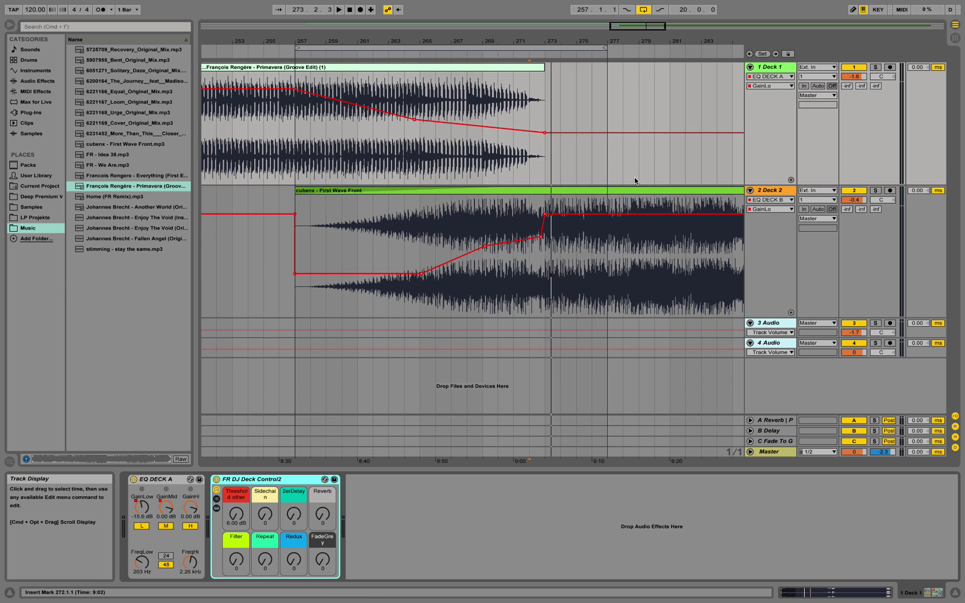
drag(620, 42, 499, 40)
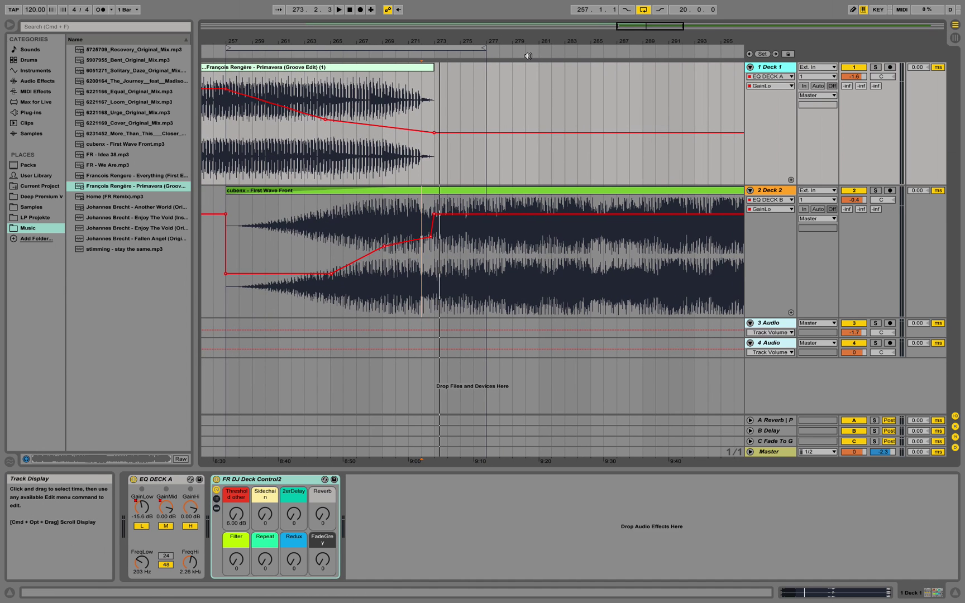
click(778, 190)
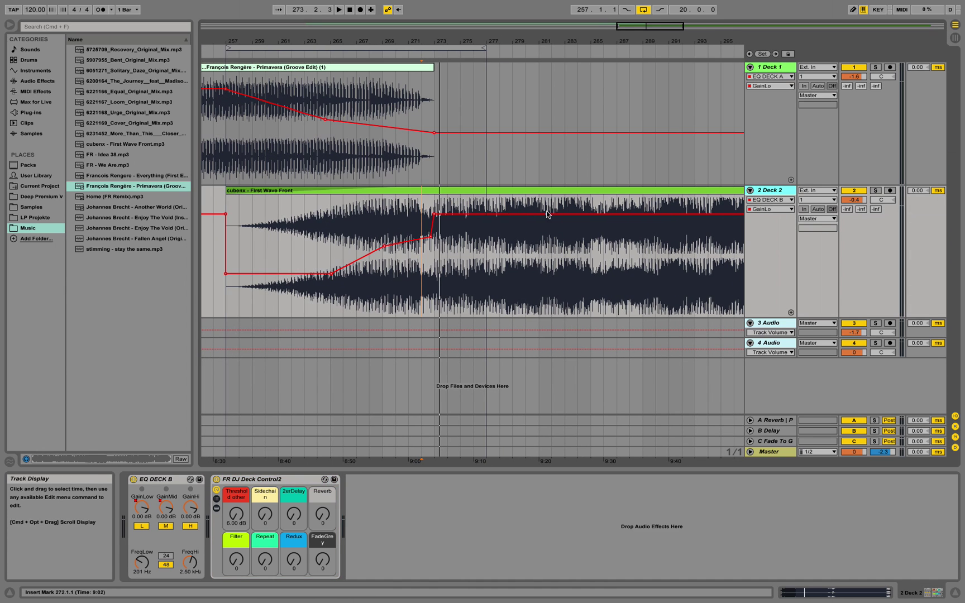
click(513, 248)
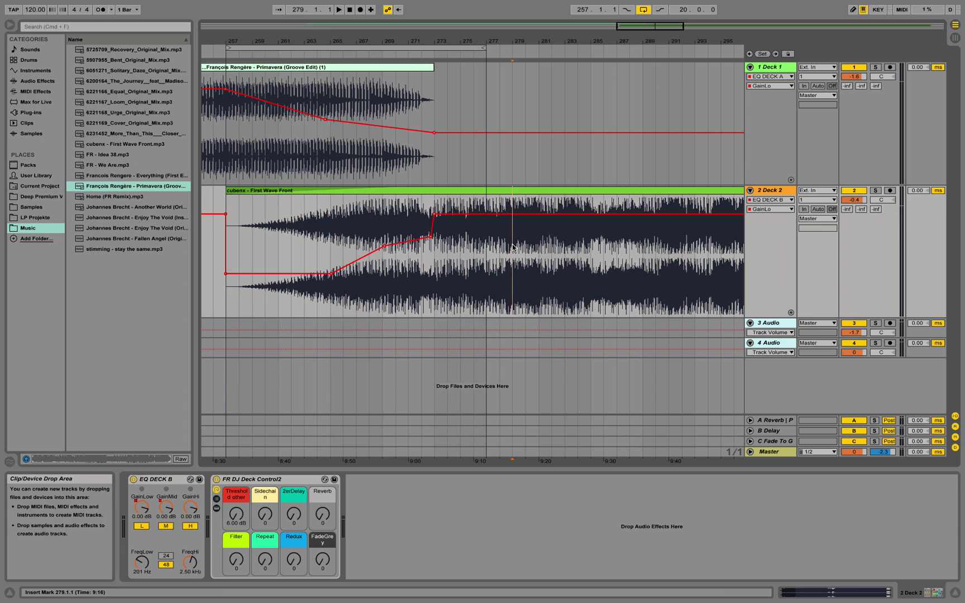
click(875, 192)
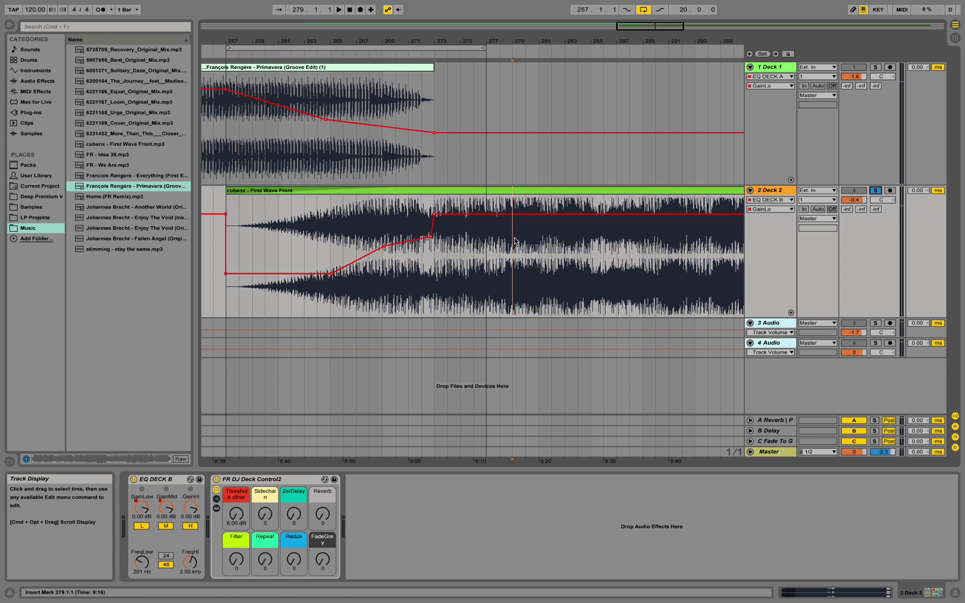
Play Deck 2 from bar 279 and audition the Redux macro at 90 and the Repeat macro at 127, returning both to 0.
key(space)
key(space)
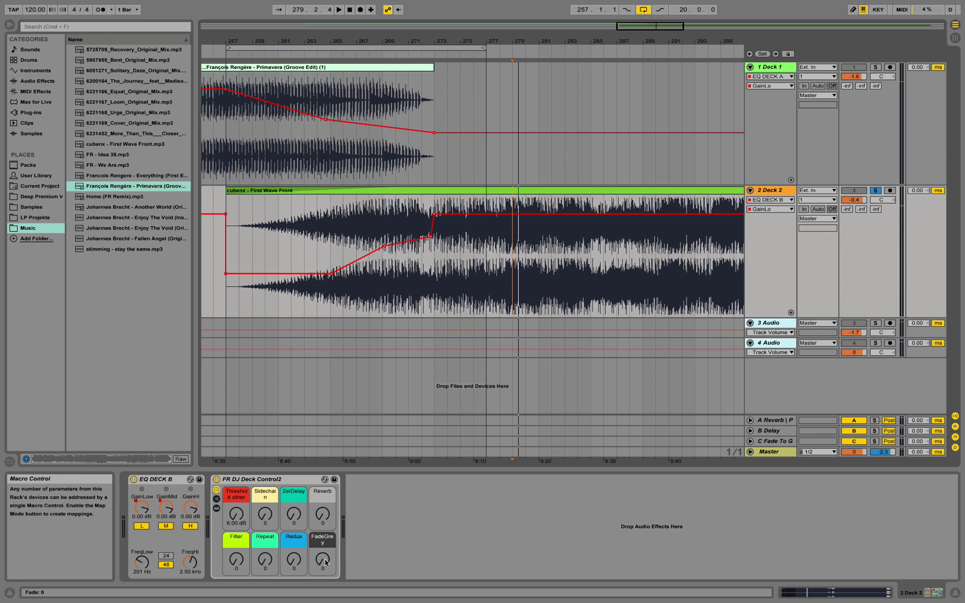
key(space)
drag(325, 562, 295, 521)
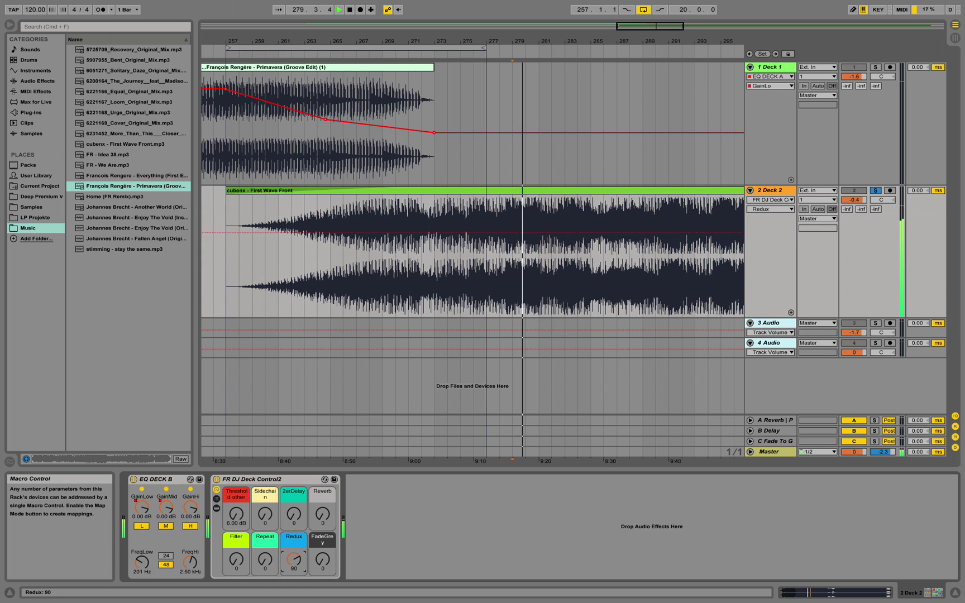
drag(287, 565, 266, 502)
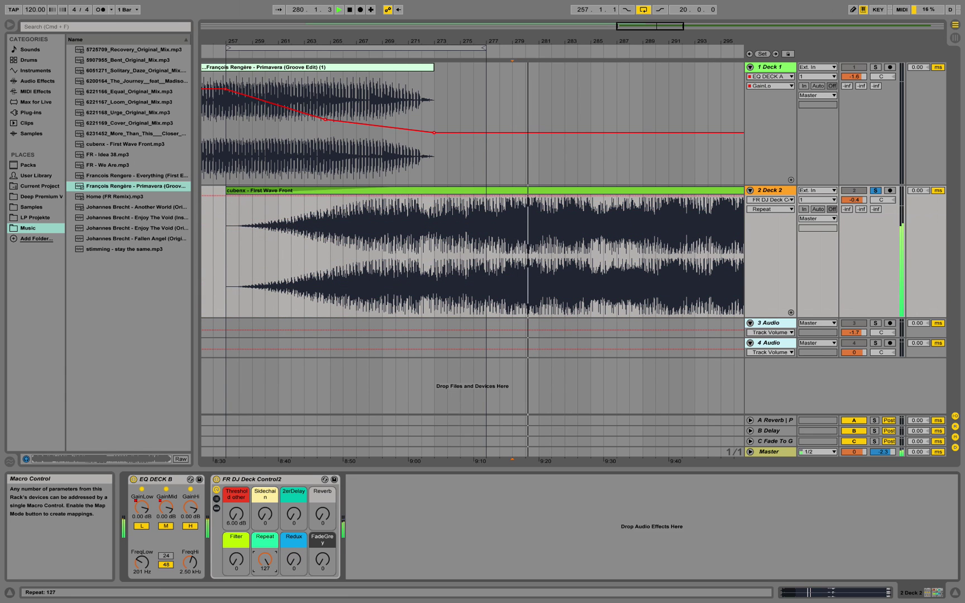
drag(265, 562, 265, 591)
key(space)
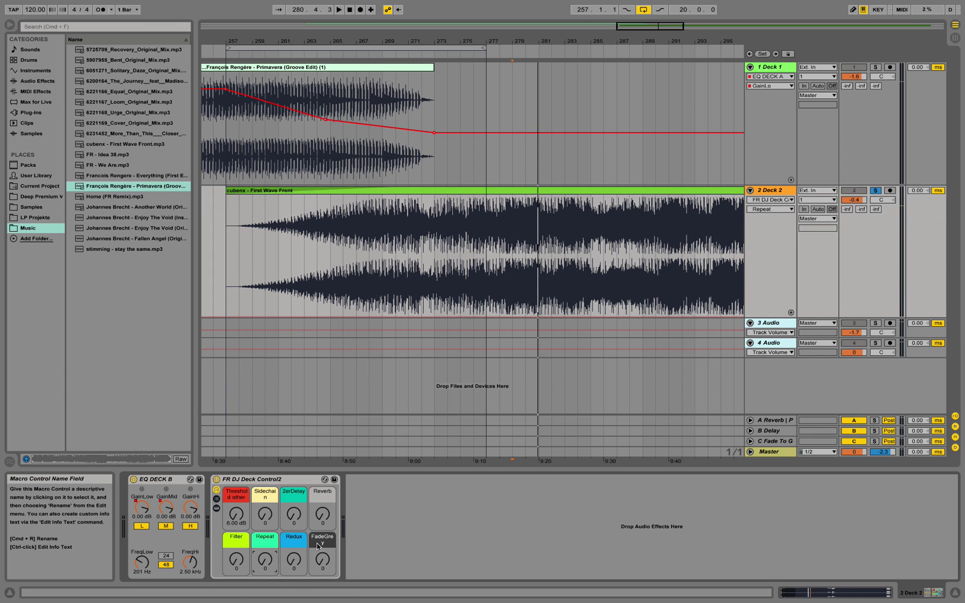
Reveal the devices inside Deck 2's FR DJ Deck Control2 rack and unfold its Fade To Grey rack to inspect the chain.
click(216, 508)
double_click(396, 479)
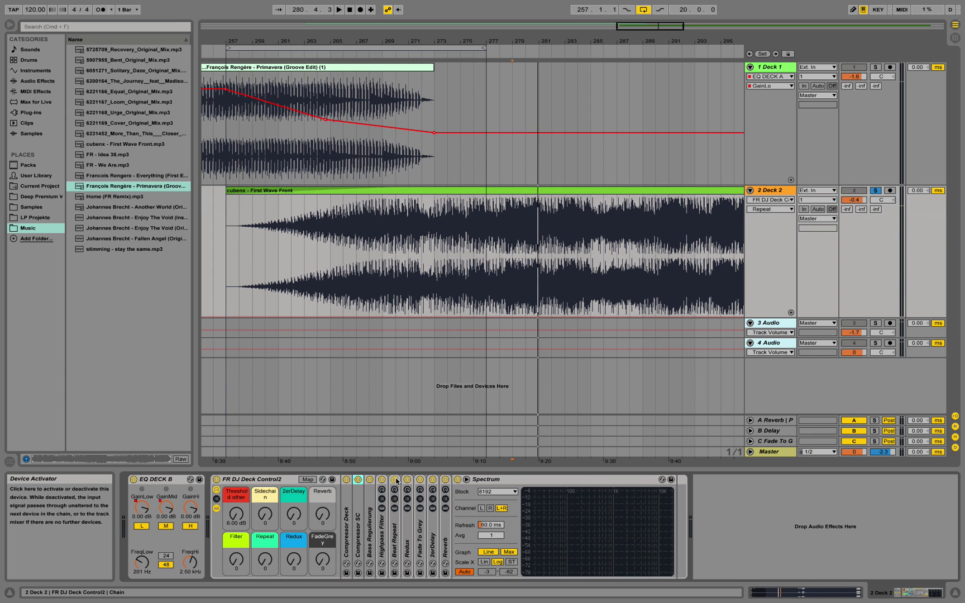
double_click(426, 528)
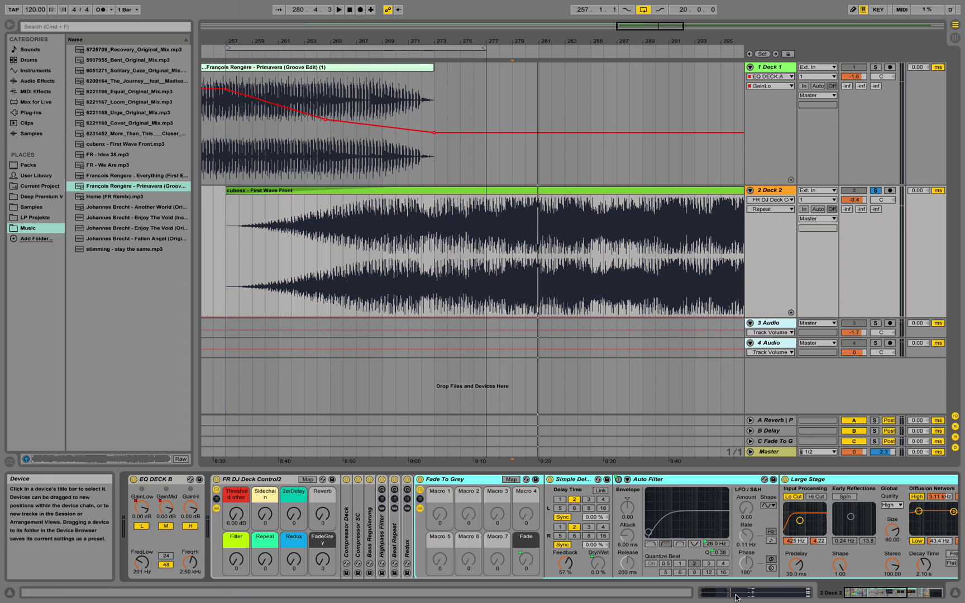
drag(866, 597, 871, 597)
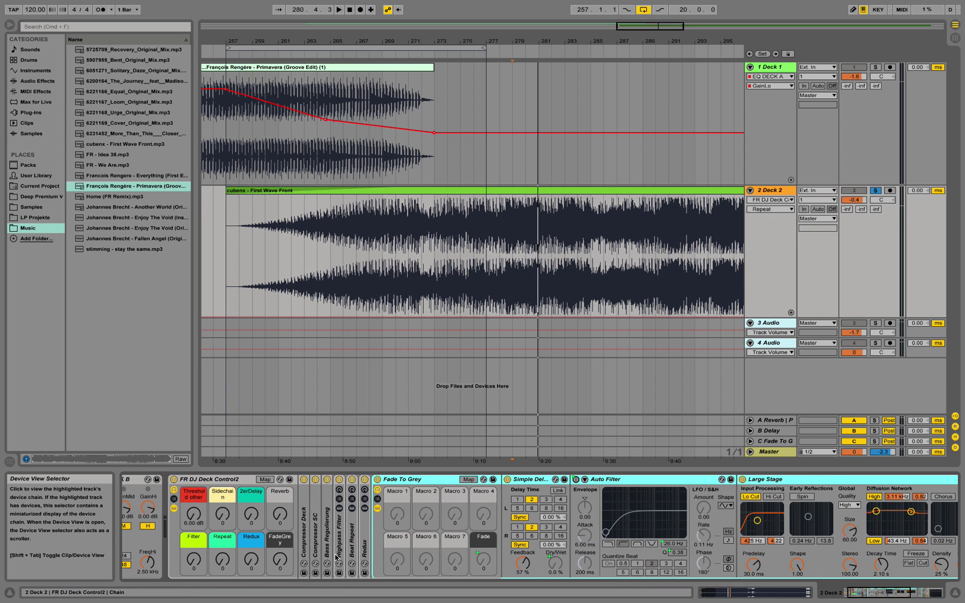
Audition Deck 2's FadeGrey macro by raising it to 68, inspecting the mapped Fade To Grey devices, and returning it to 0.
key(space)
drag(279, 563, 279, 529)
key(space)
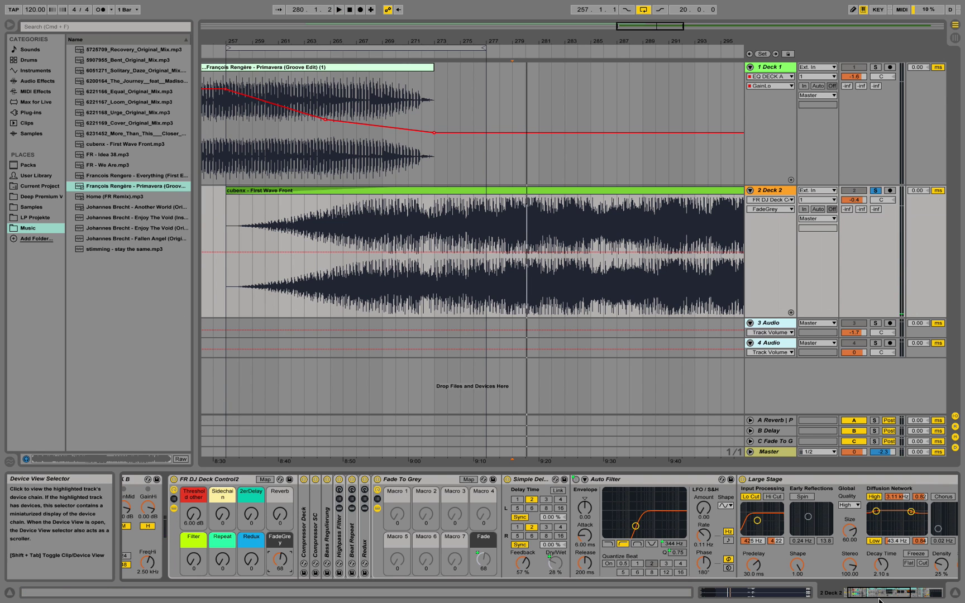
scroll(718, 554, right, 5)
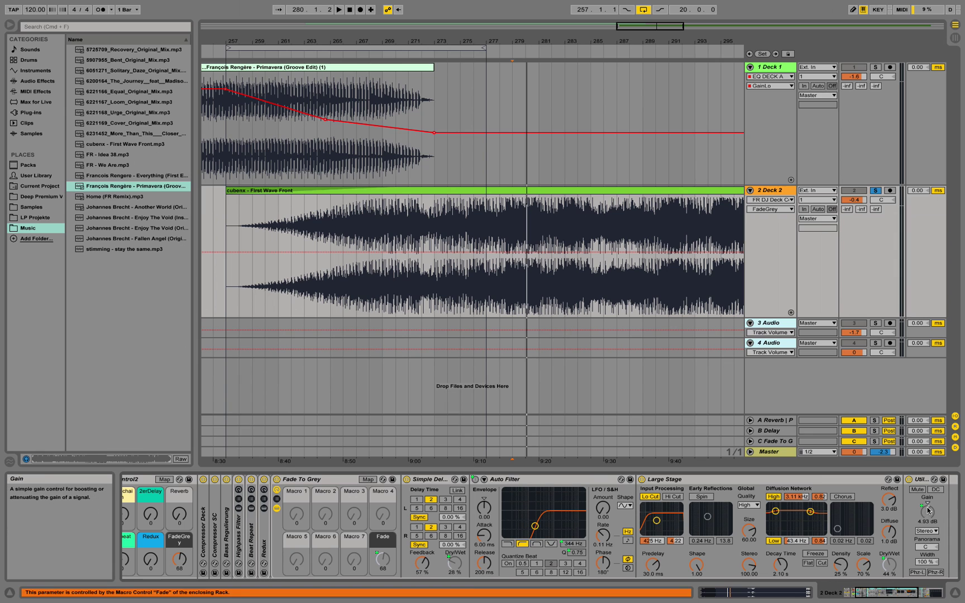
key(space)
drag(179, 560, 179, 600)
key(space)
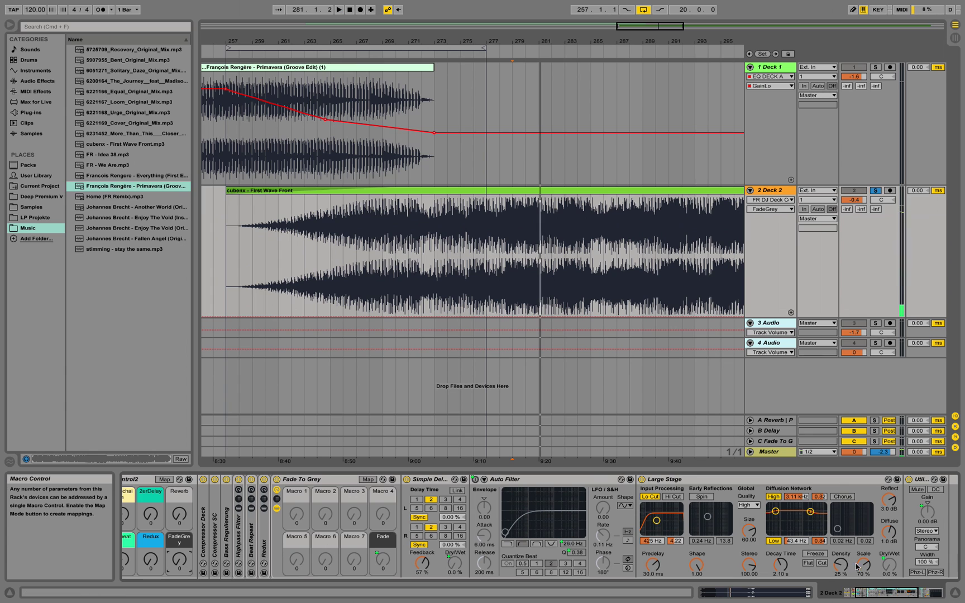
Fold up the FR DJ Deck Control2 rack on Deck 2.
scroll(860, 568, left, 5)
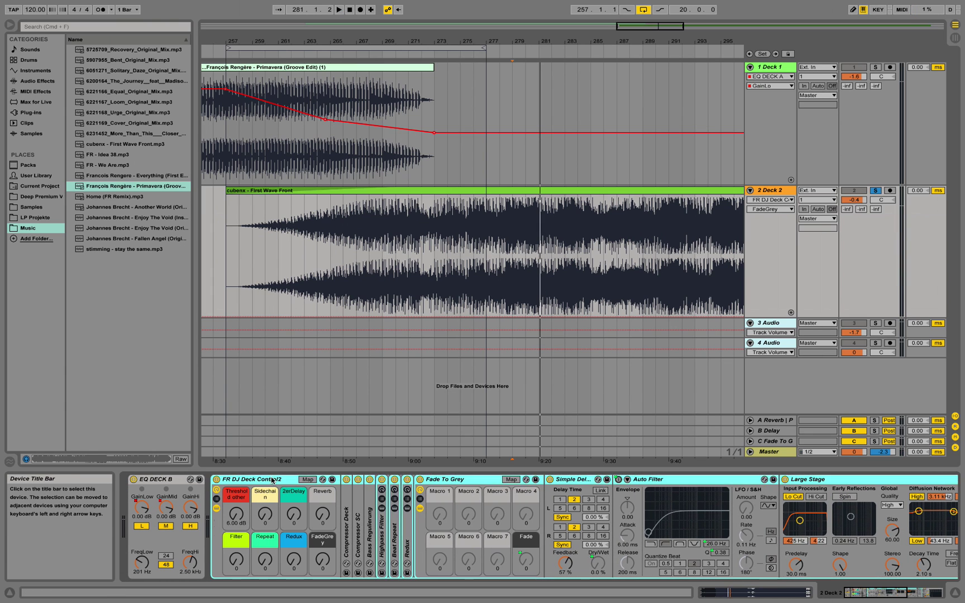
double_click(271, 477)
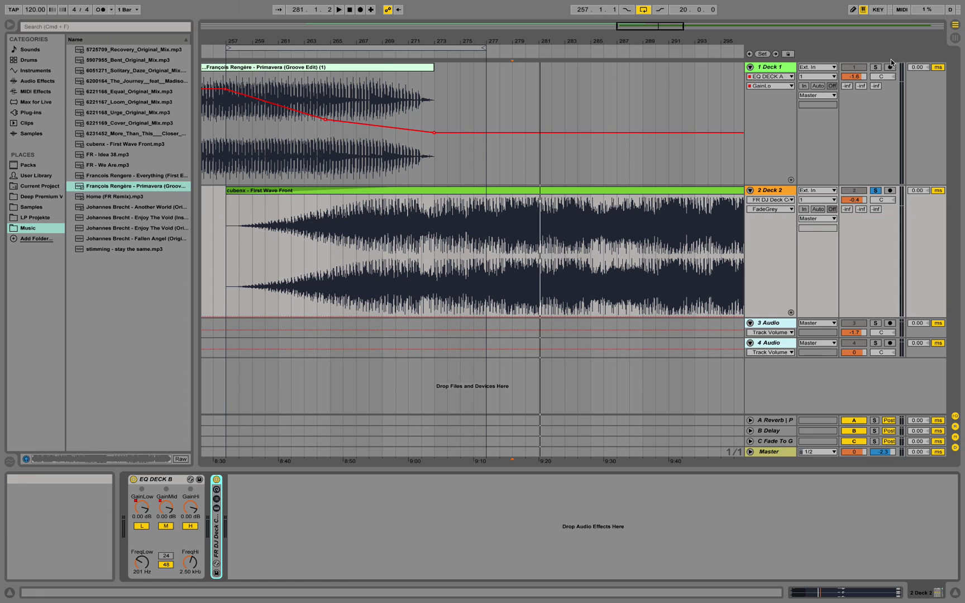
Solo Deck 1 and show the FadeGrey macro's automation envelope on it.
click(875, 67)
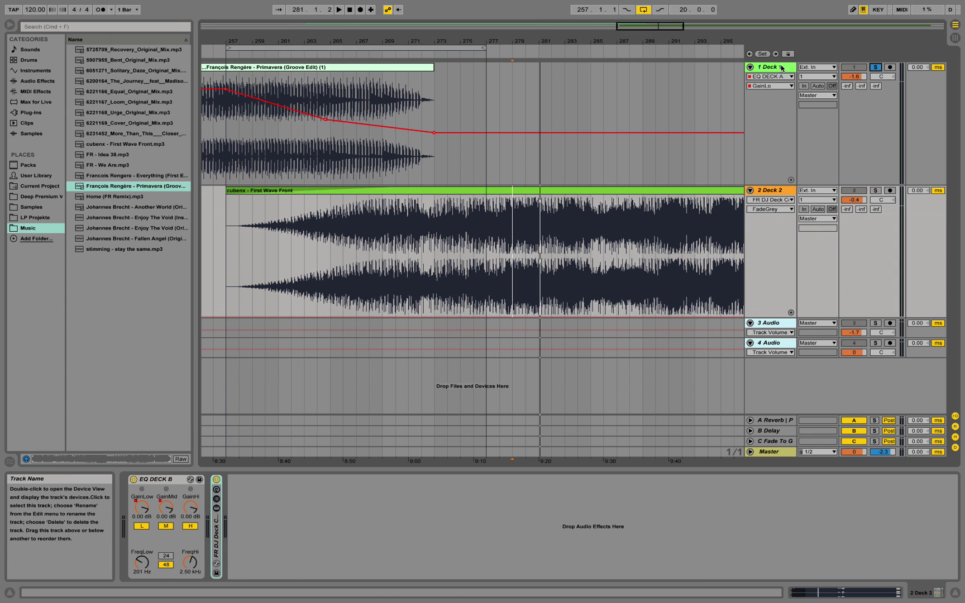
click(515, 88)
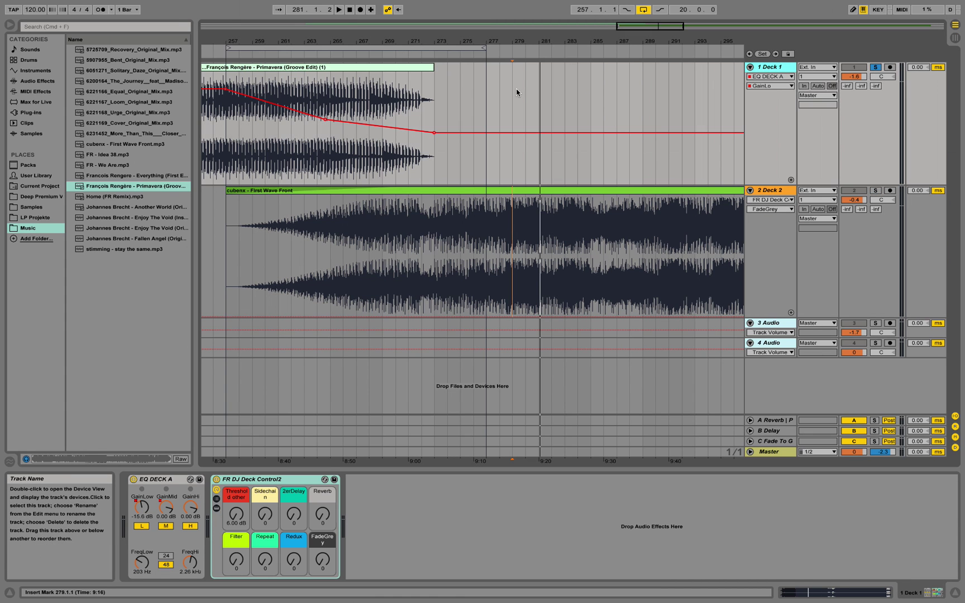
click(323, 559)
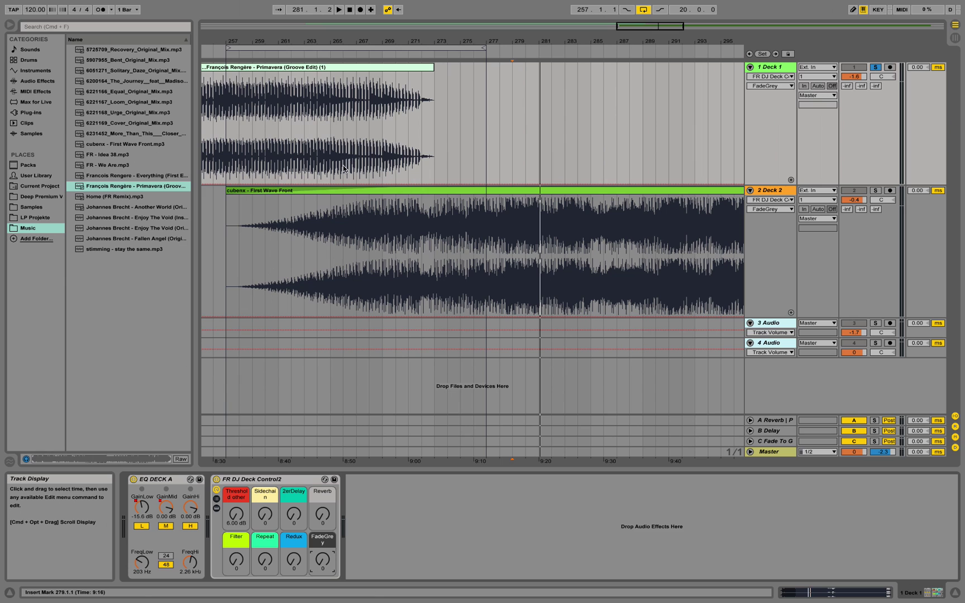
Raise Deck 1's FadeGrey automation to about 114 across the selected range from bar 265 to bar 273.
drag(335, 173, 436, 162)
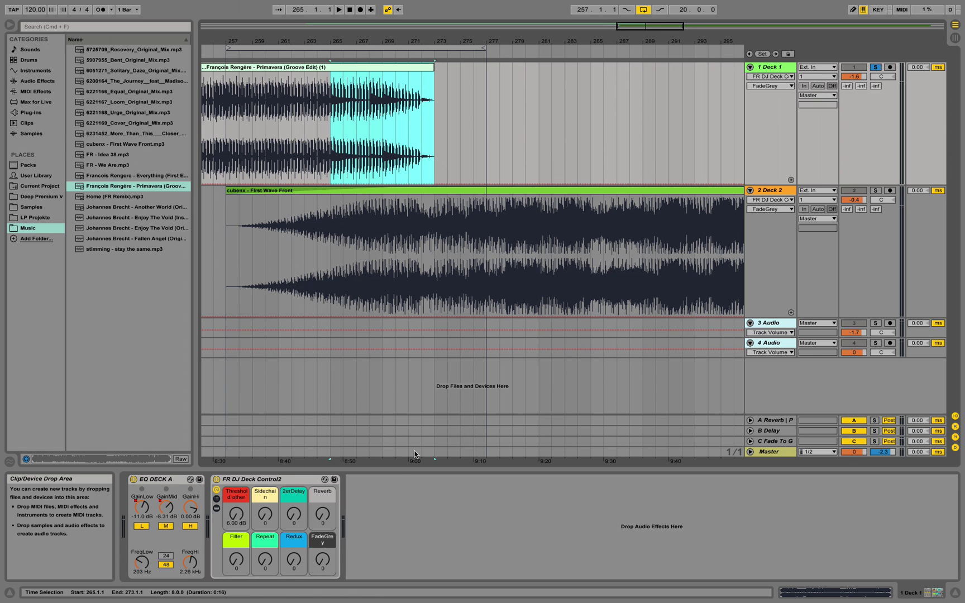
click(326, 559)
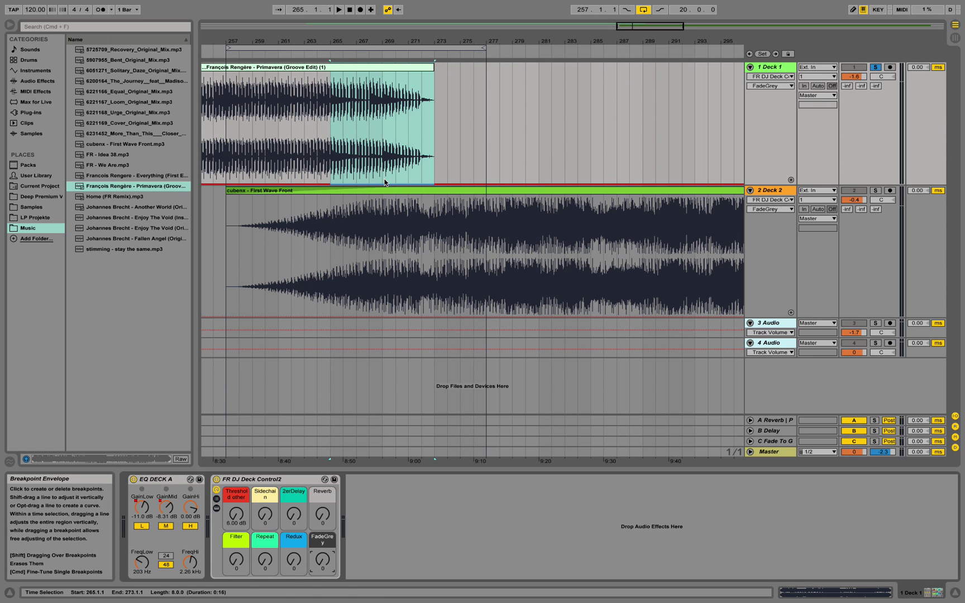
drag(386, 182, 385, 176)
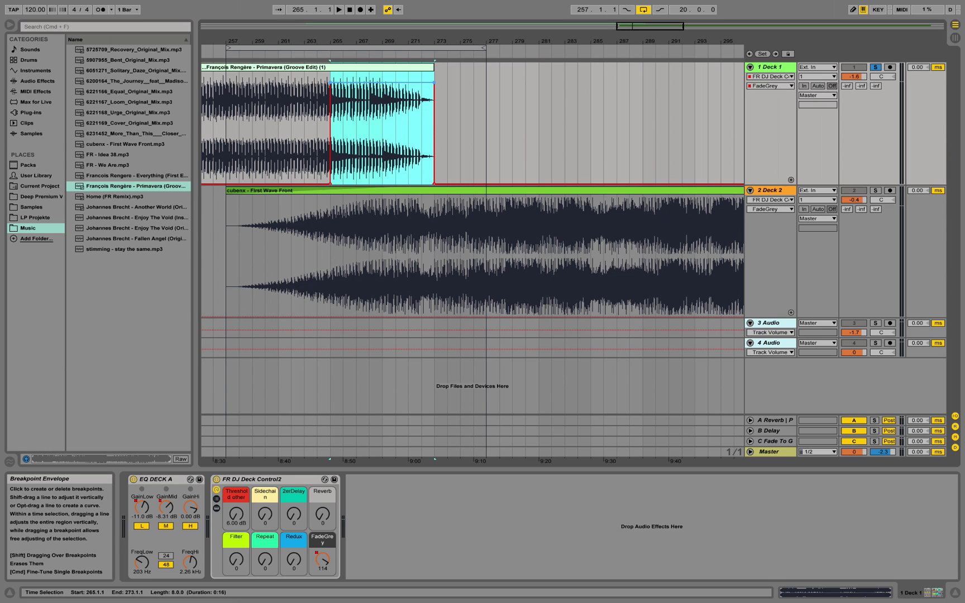
Reshape Deck 1's FadeGrey envelope to rise from 0 at bar 265 through about 38 at bar 269 to about 115 at bar 272, and play it.
click(332, 83)
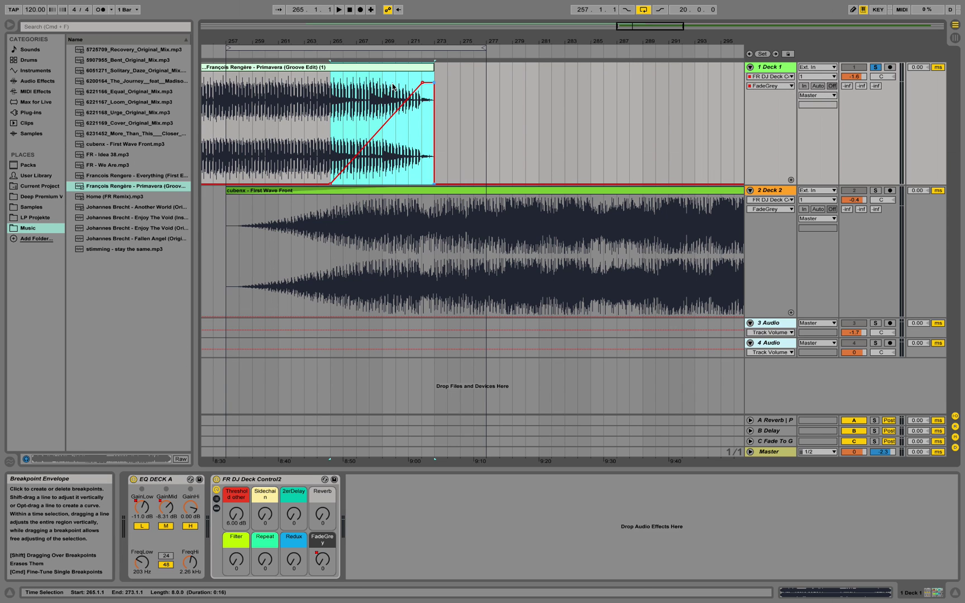
click(434, 184)
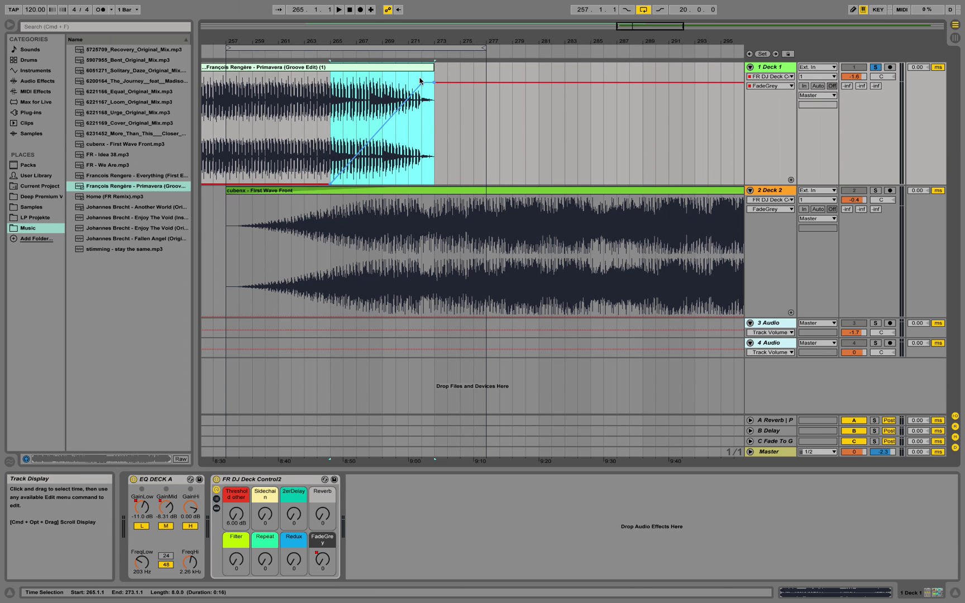
click(377, 139)
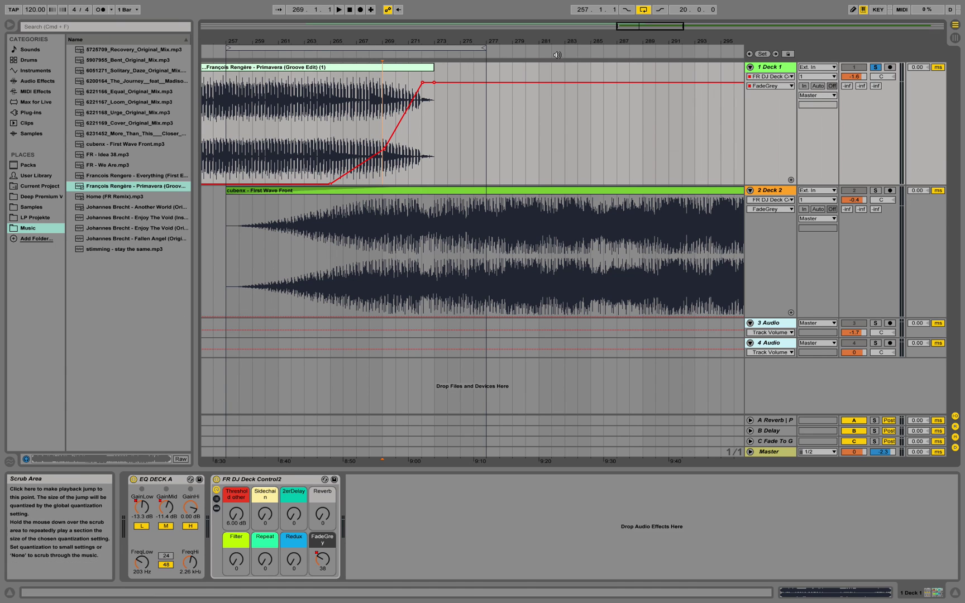
click(329, 55)
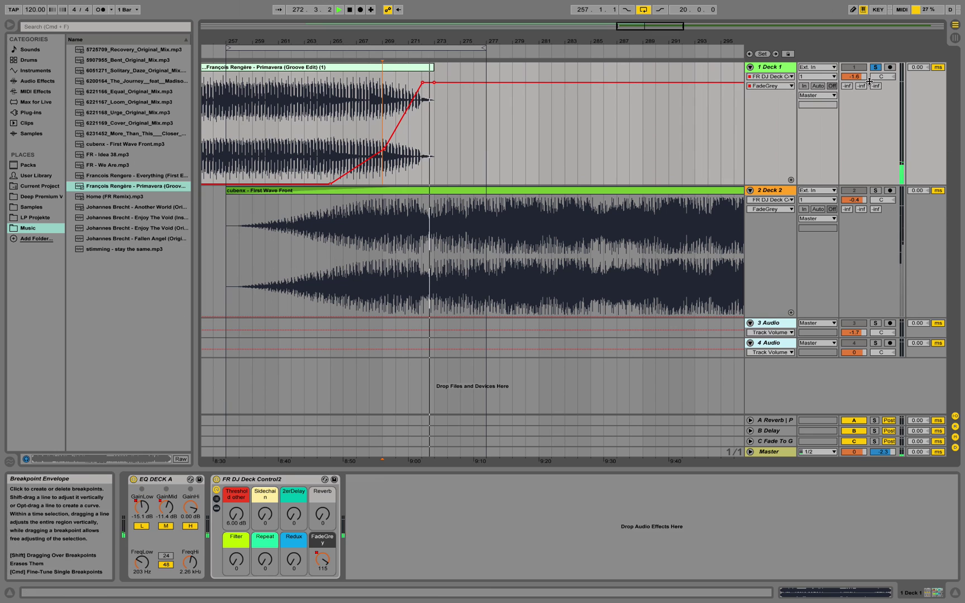
Play the transition from about bar 265 and turn off Deck 1's solo to hear both decks together.
key(space)
click(341, 53)
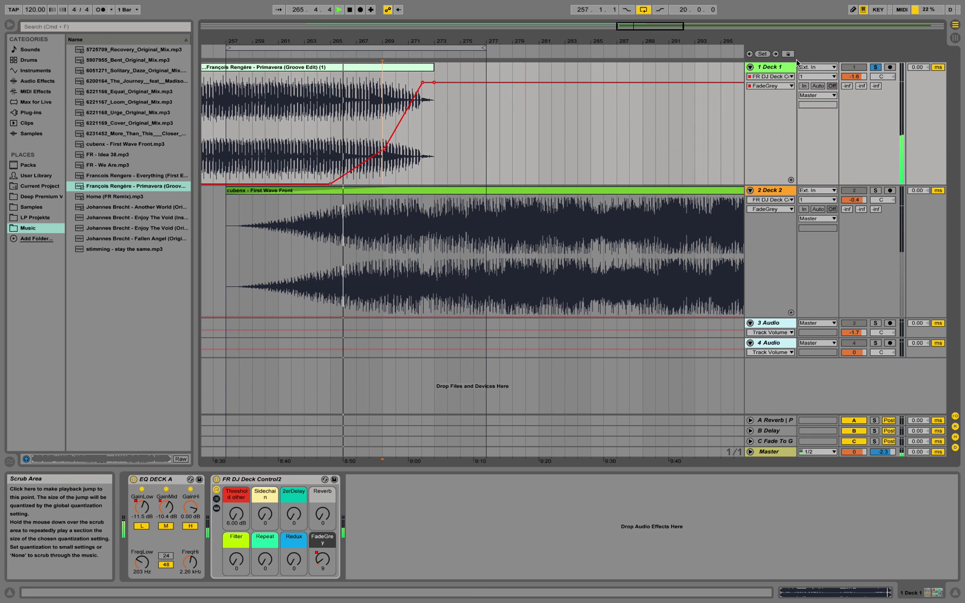
click(874, 68)
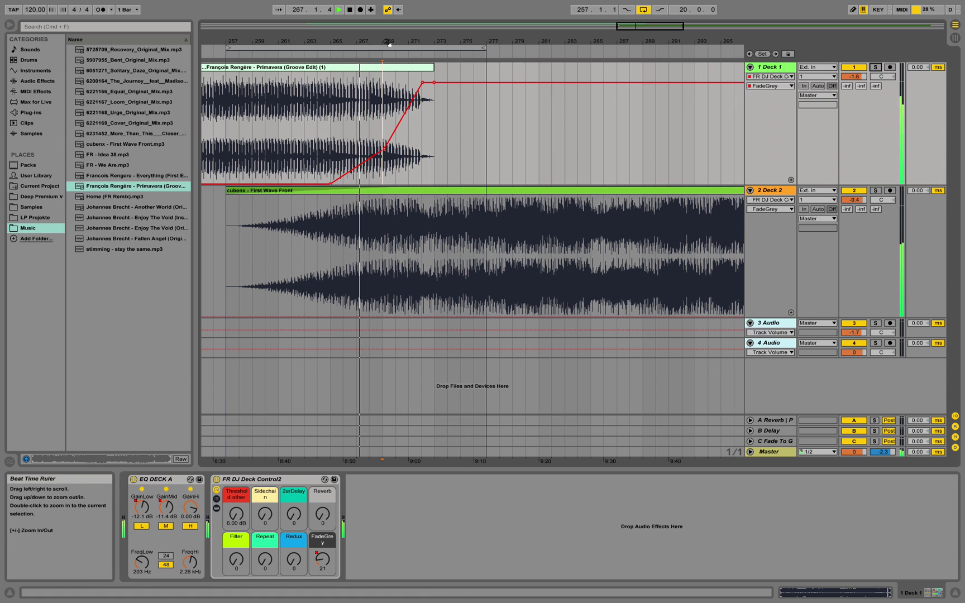
drag(385, 42, 477, 59)
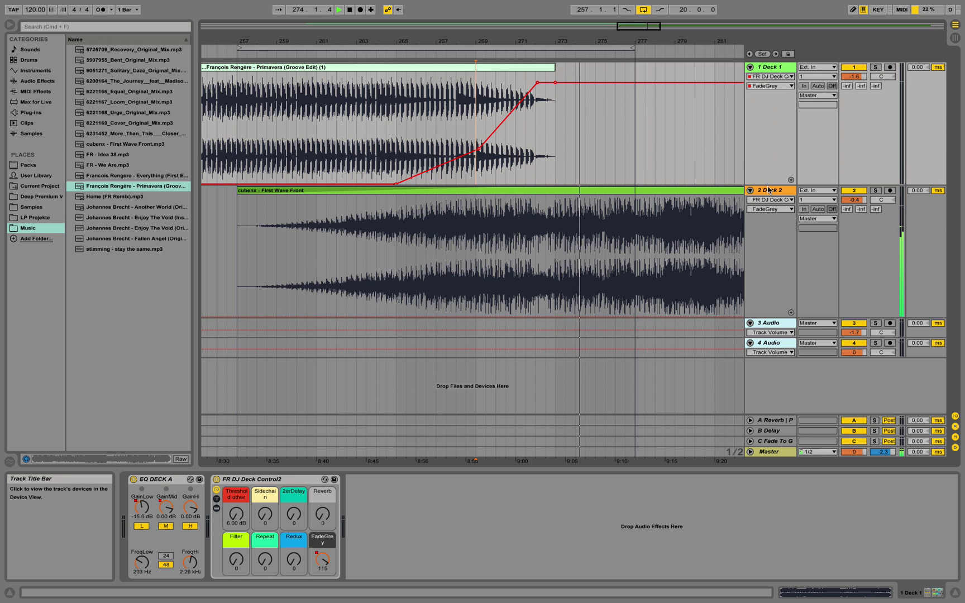
key(space)
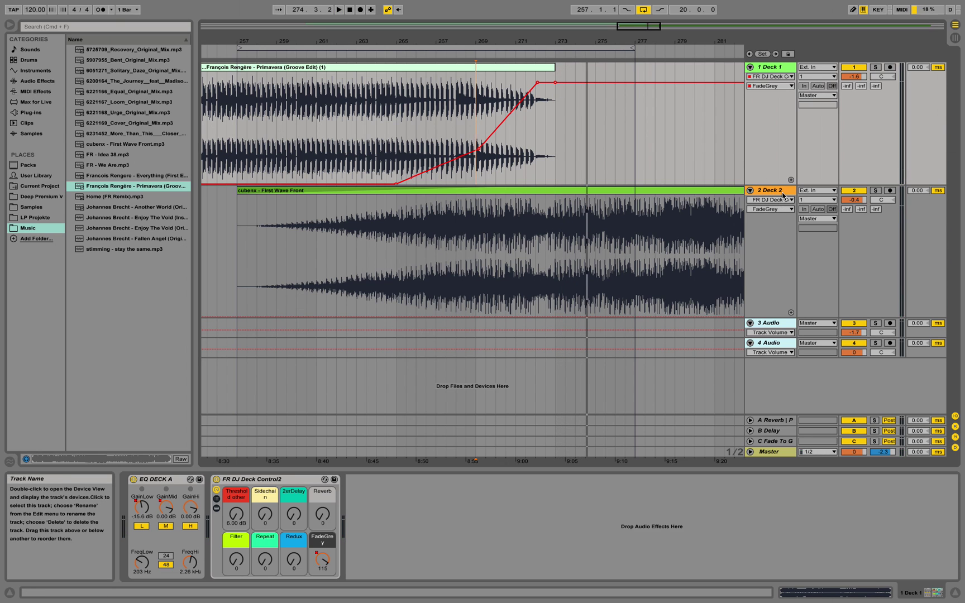
Show Deck 2's devices, fold up its FR DJ Deck Control2 rack and choose the FadeGrey macro.
click(782, 192)
double_click(220, 519)
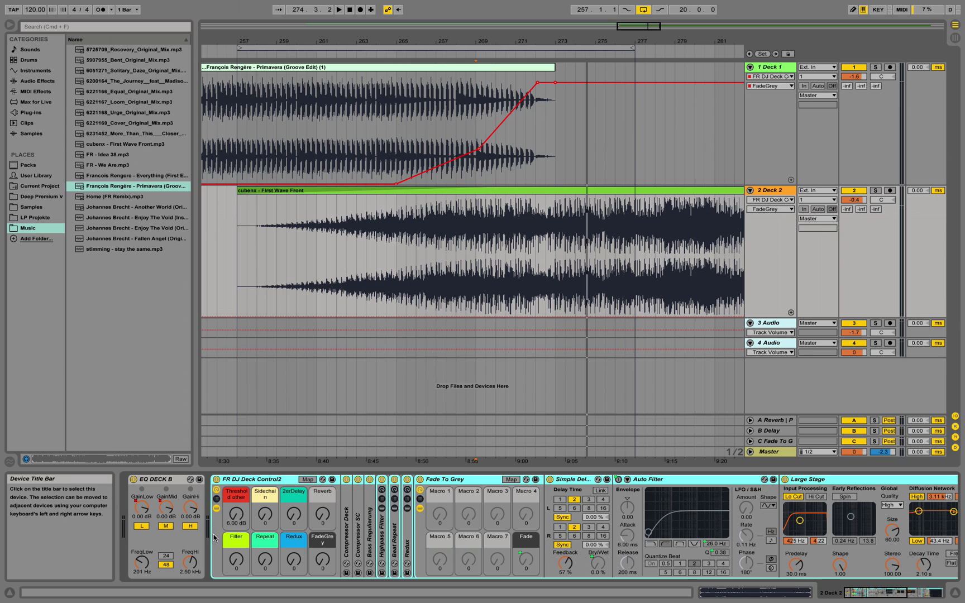
click(216, 508)
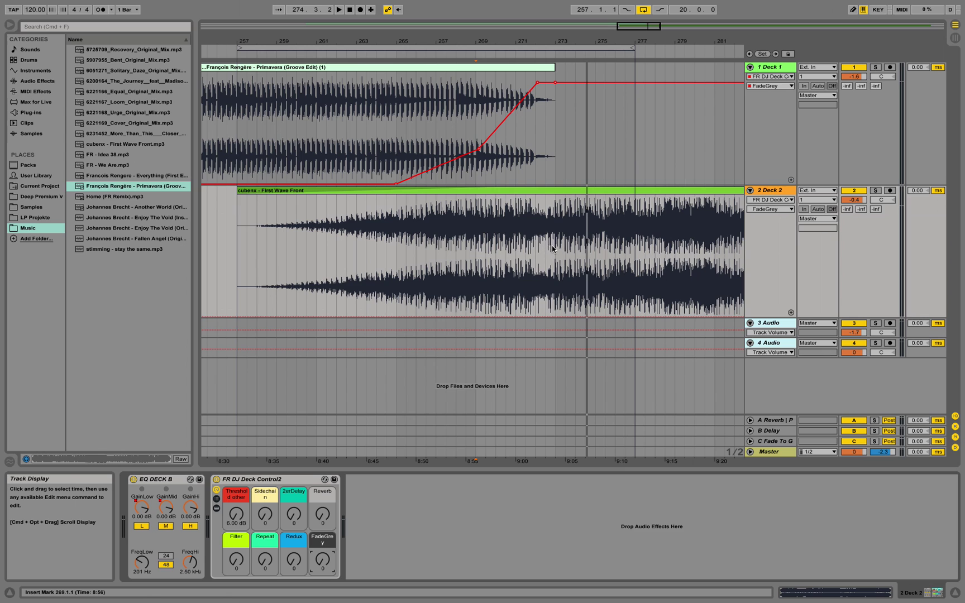
Automate Deck 2's FadeGrey macro to rise from 0 at about bar 267 to about 37 near bar 270.3.
drag(551, 247, 391, 247)
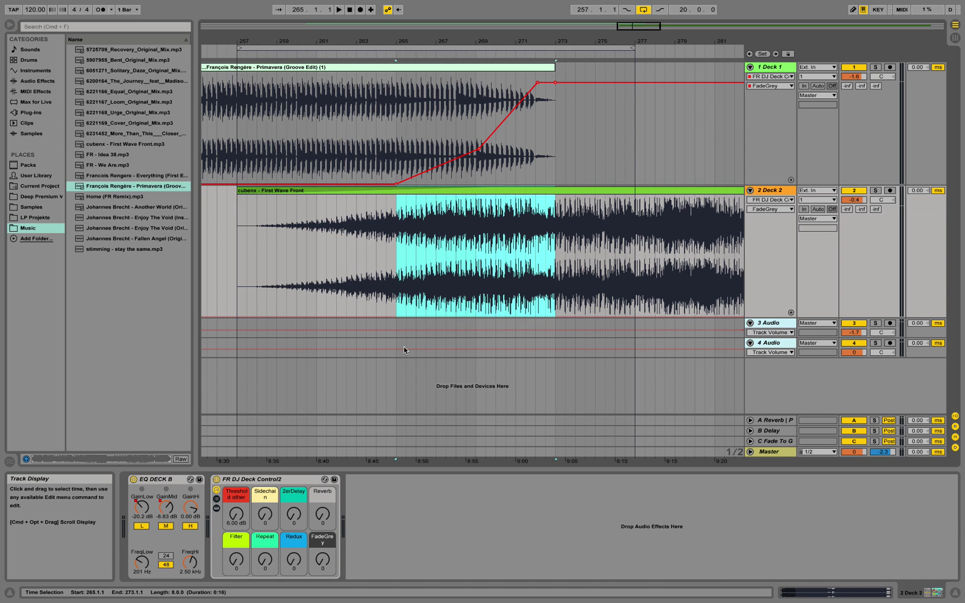
drag(431, 316, 432, 281)
click(505, 288)
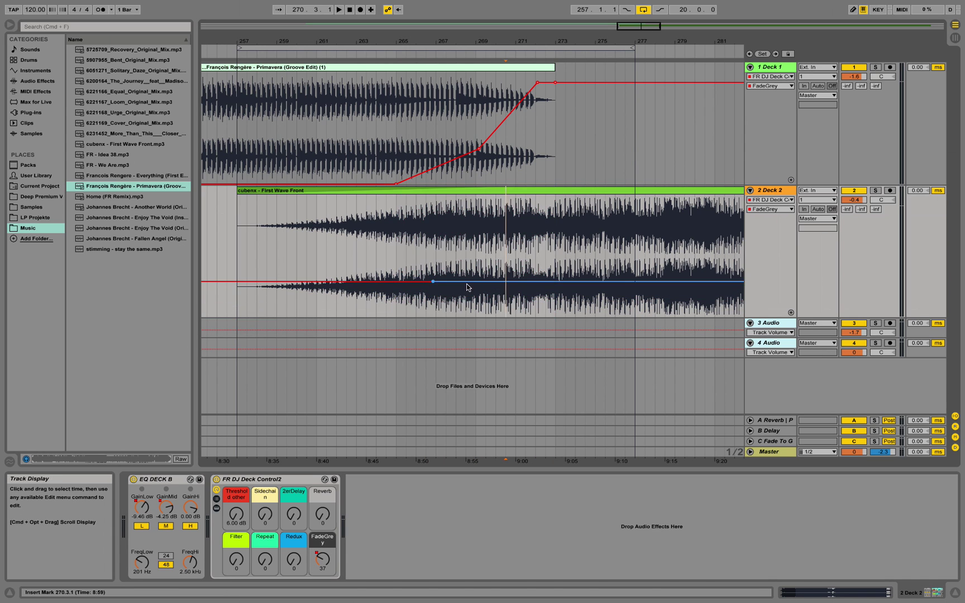
click(433, 282)
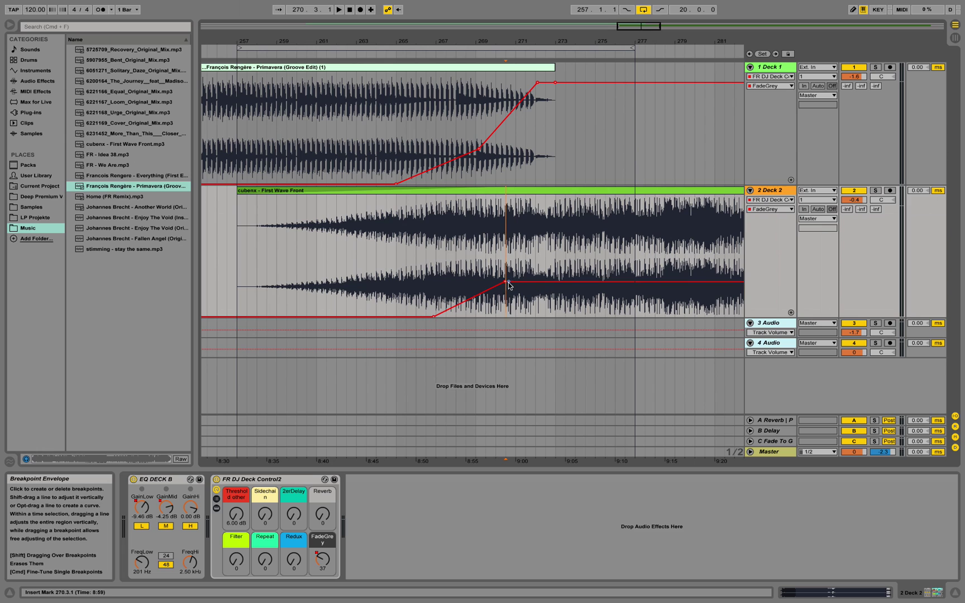
Flatten Deck 2's FadeGrey envelope between bars 270 and 272, ramp it through about 73 and drop it to 0 at bar 273.
drag(505, 281, 506, 295)
click(549, 294)
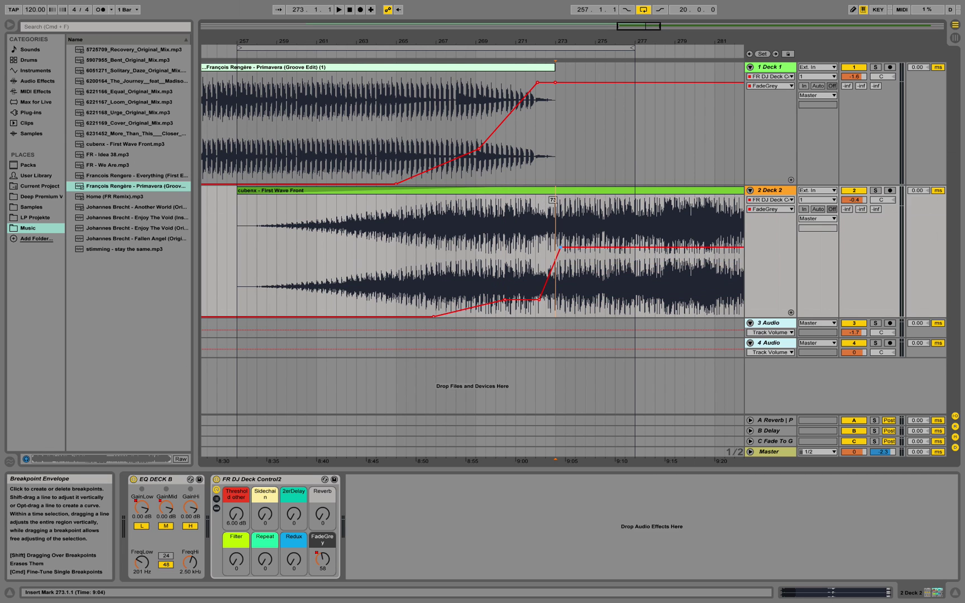
drag(555, 246, 555, 317)
drag(560, 41, 540, 163)
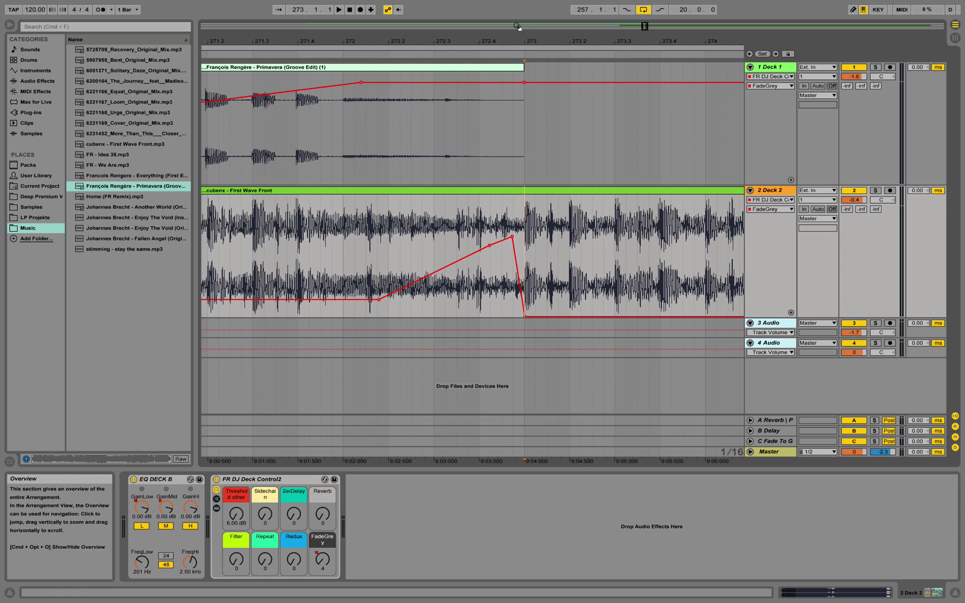
drag(514, 41, 514, 3)
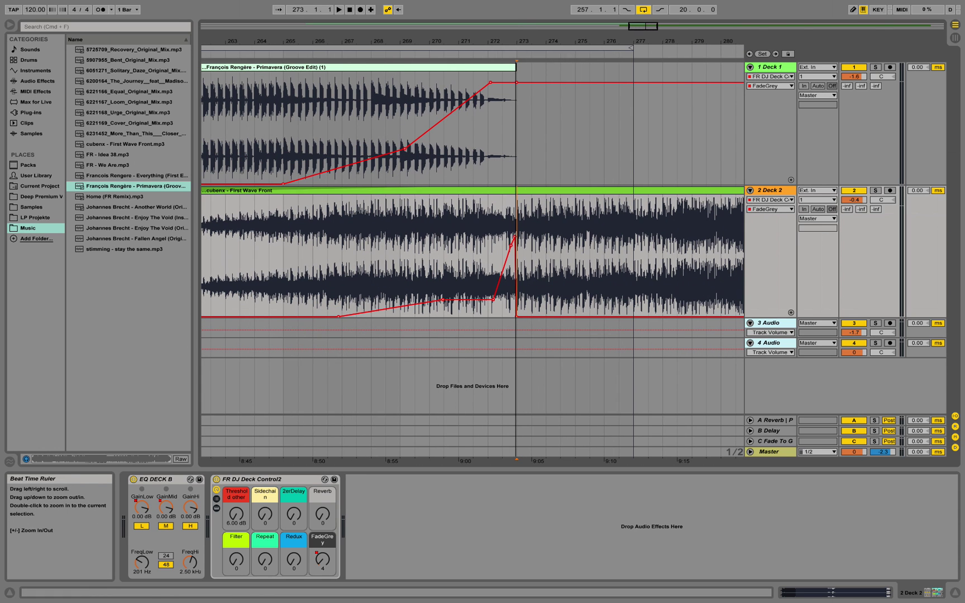
During playback, raise Deck 2's FadeGrey level near bar 270.3 to about 31 and reshape the rise near bar 272 into a smoother curve.
click(366, 54)
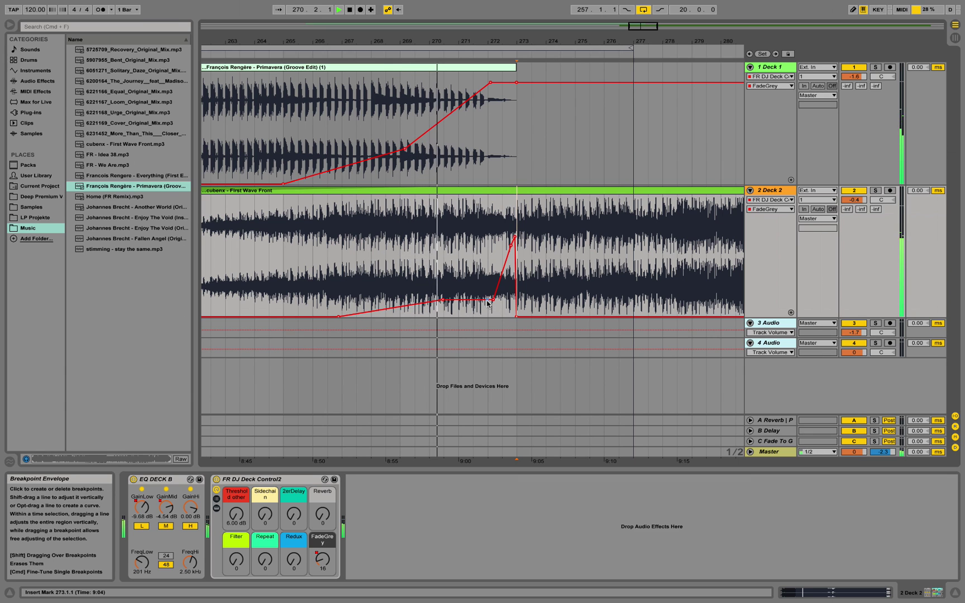
drag(468, 299, 468, 286)
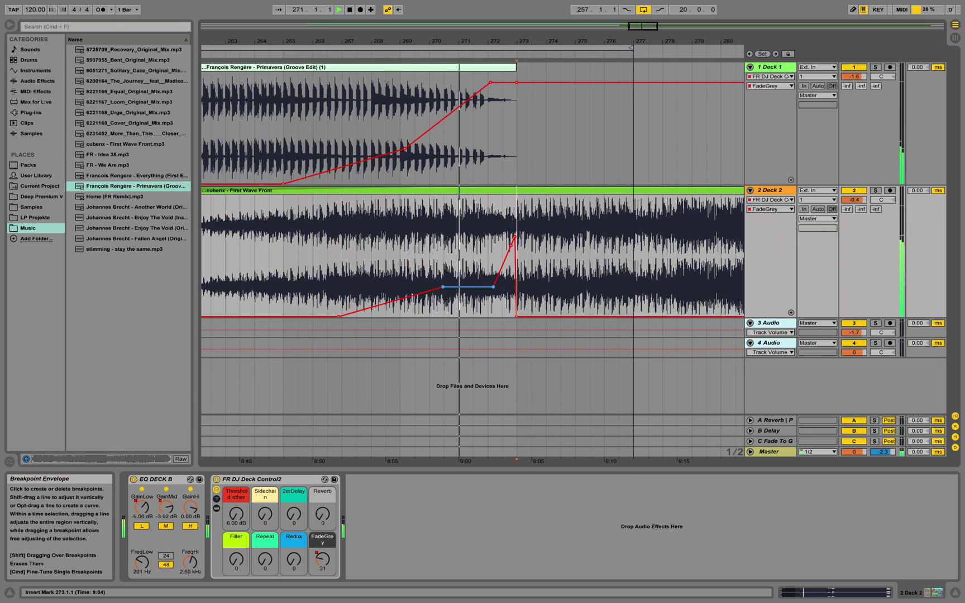
click(493, 287)
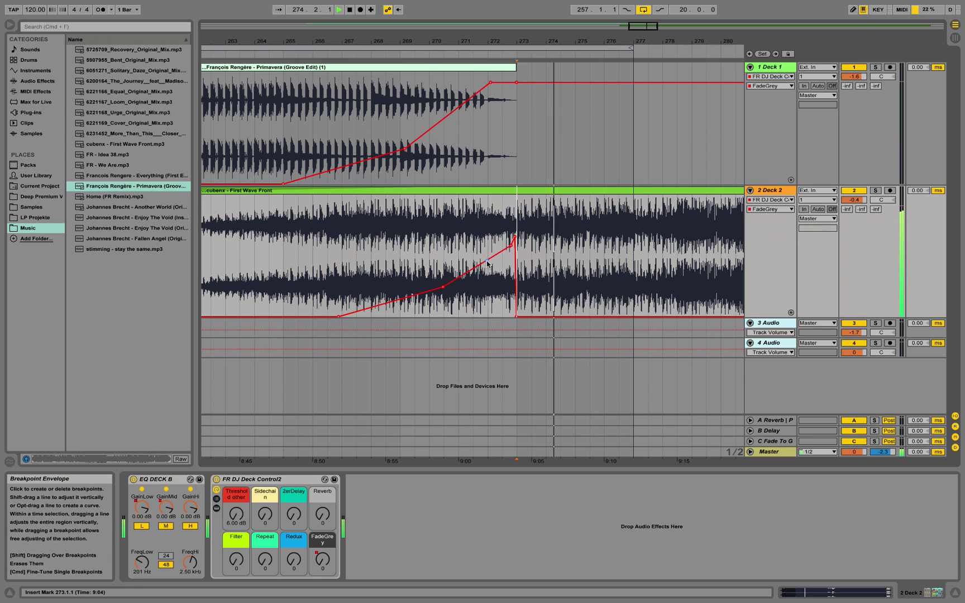
drag(487, 260, 489, 269)
Play the end of the overlap past bar 273 to hear the reshaped Deck 2 fade.
key(space)
click(424, 56)
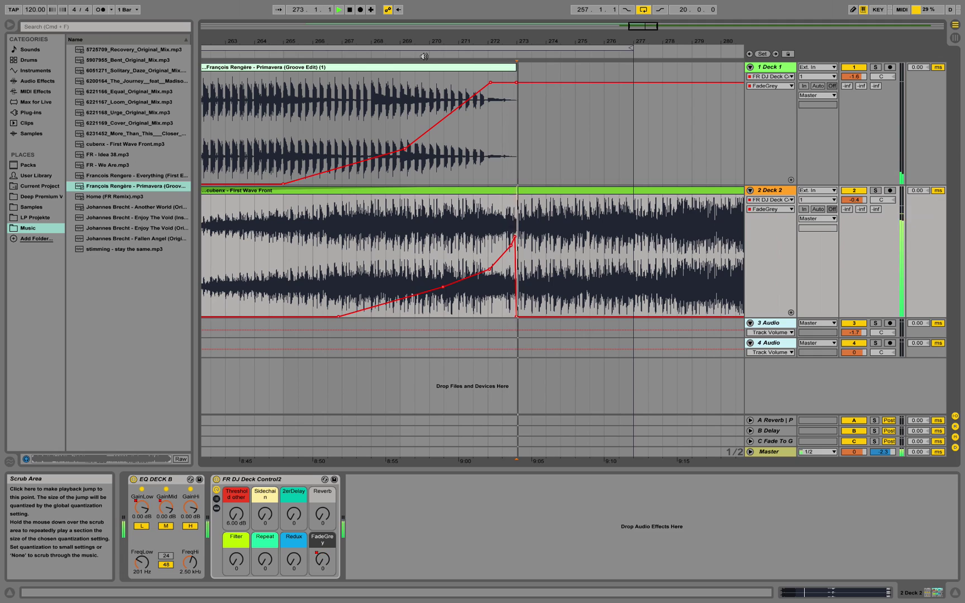
drag(481, 45, 505, 23)
key(space)
Compare the beat alignment of both tracks' waveforms at beat 268.2, selecting the Deck 2 and Deck 1 clips.
drag(450, 42, 450, 173)
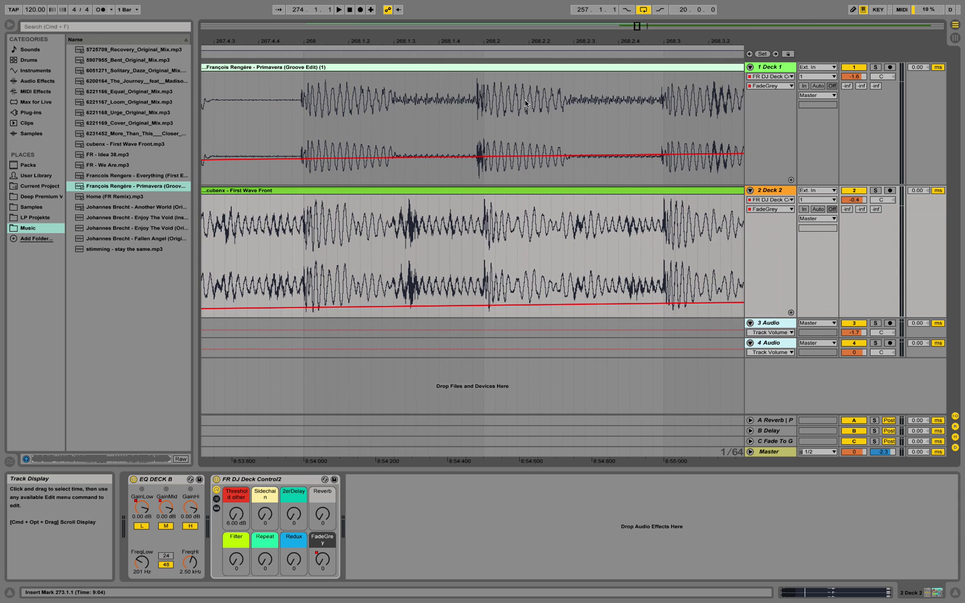
drag(479, 41, 480, 84)
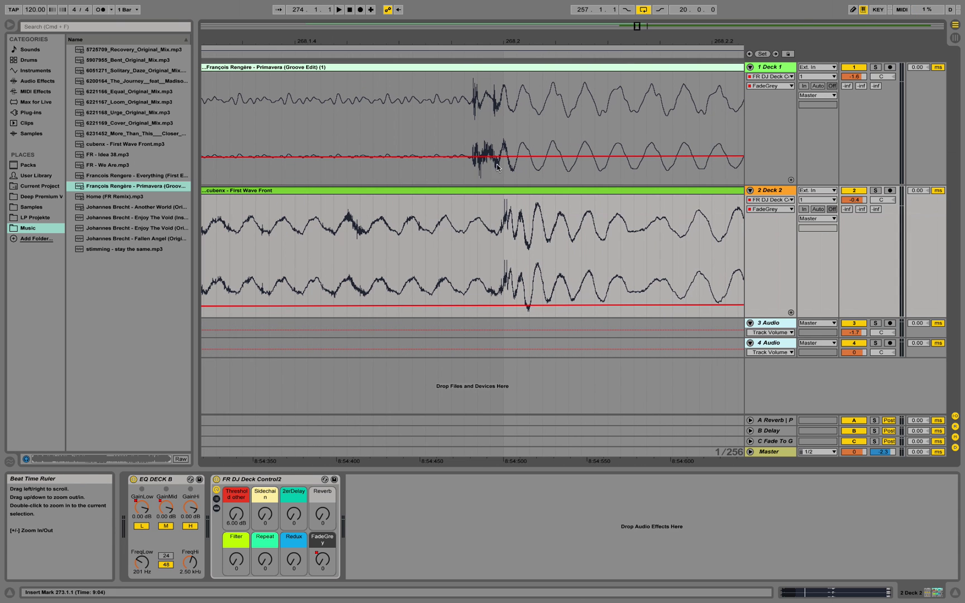
click(508, 192)
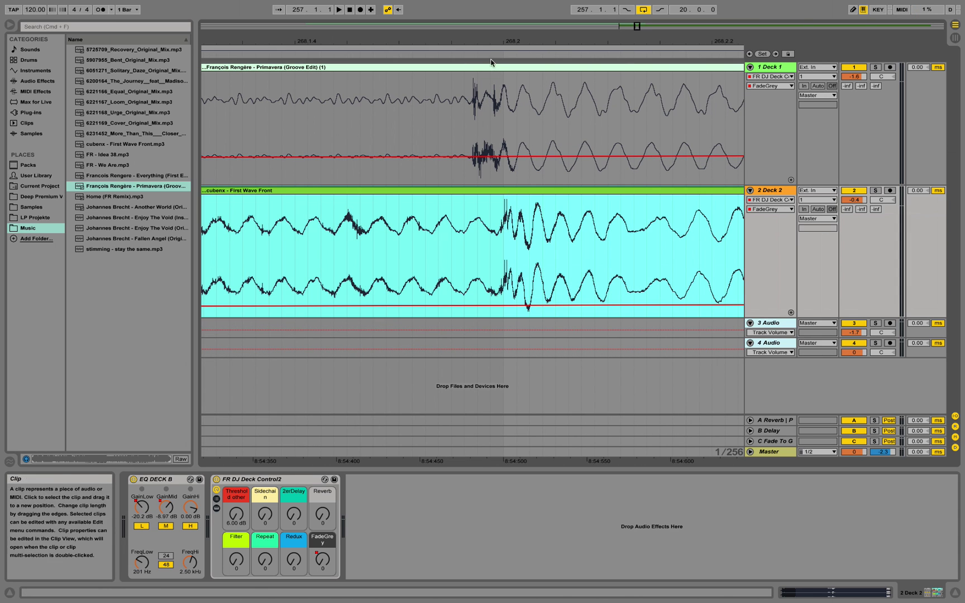
drag(488, 42, 520, 9)
click(471, 69)
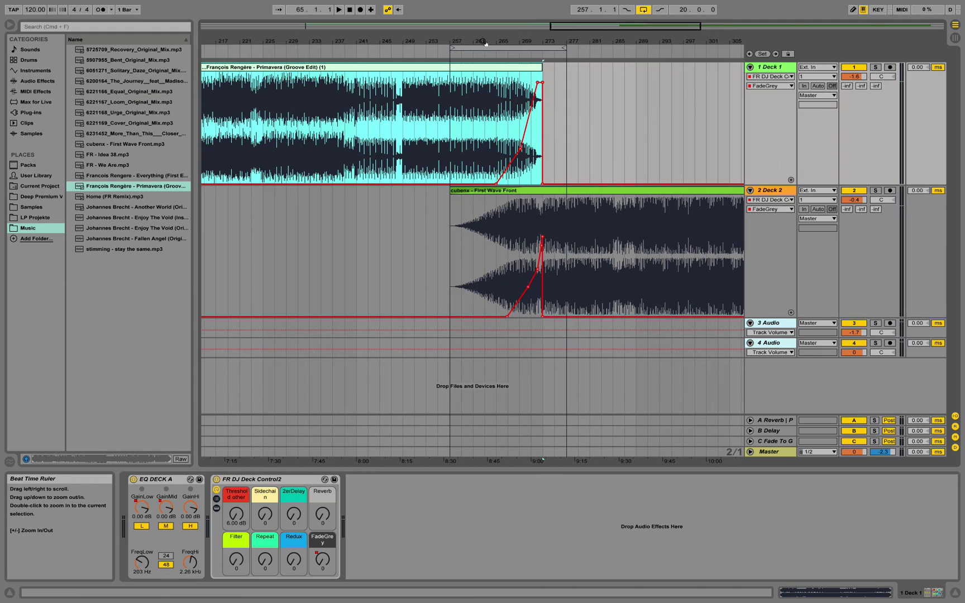
Play the transition from about bar 267 past bar 273 and follow both FadeGrey envelopes.
click(508, 53)
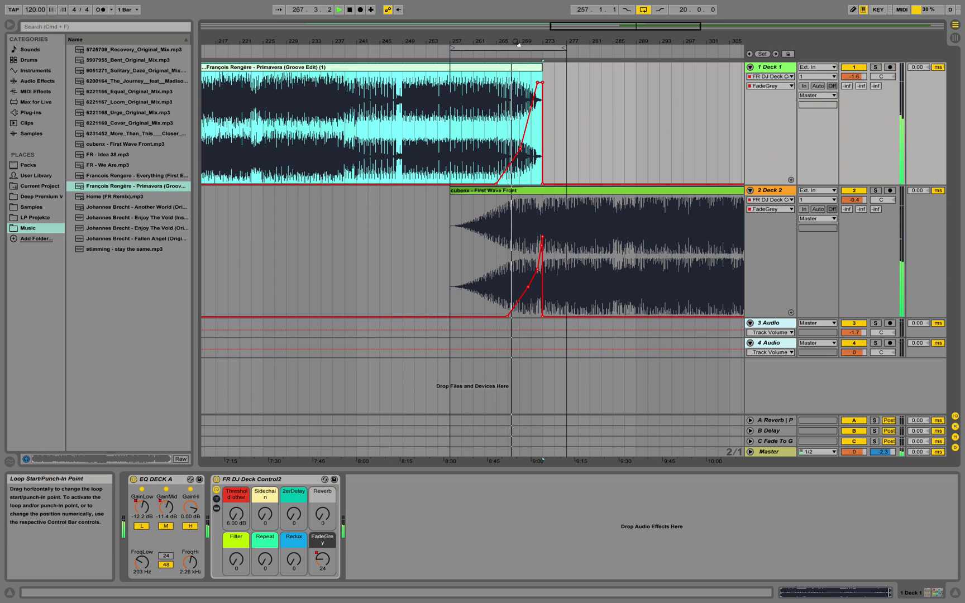
drag(516, 41, 516, 73)
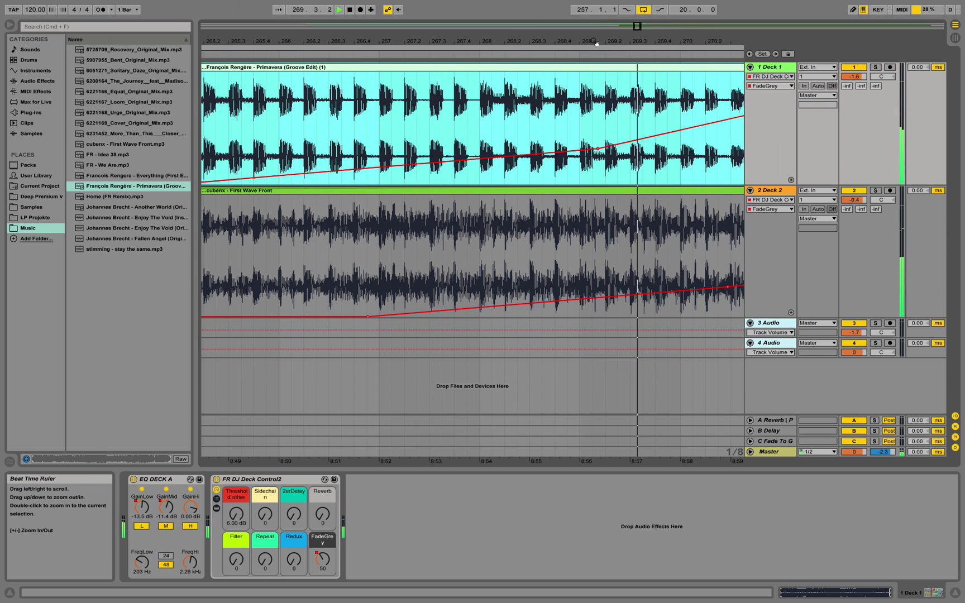
drag(597, 40, 350, 40)
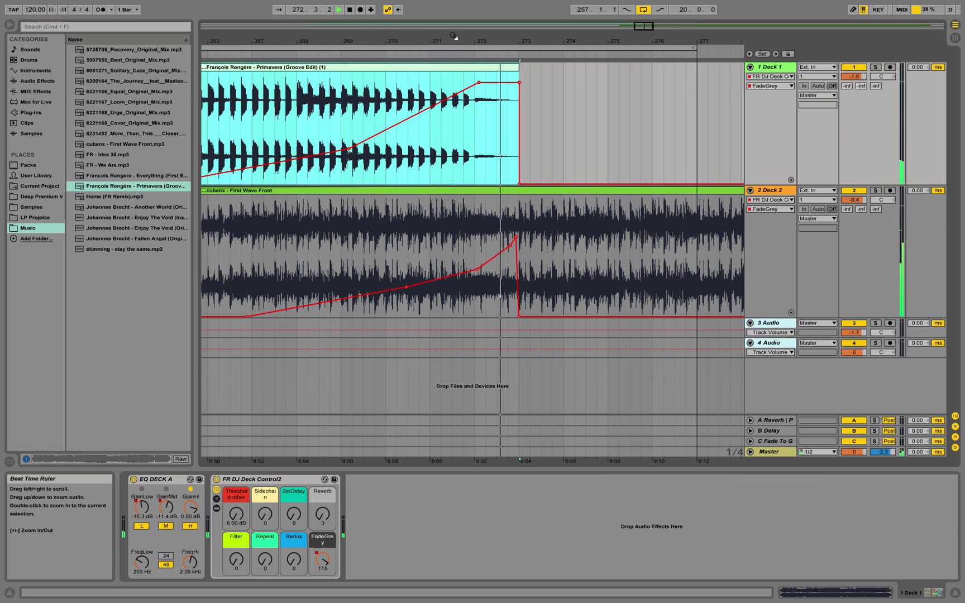
drag(350, 41, 350, 31)
mouse_move(453, 39)
mouse_down()
mouse_move(450, 46)
mouse_move(450, 37)
mouse_up()
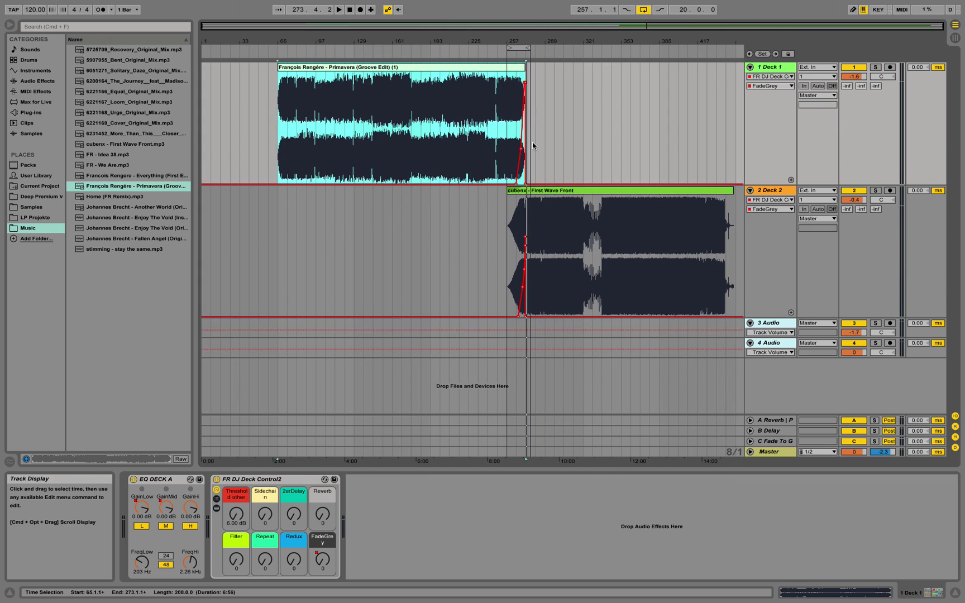
Extend the Arrangement loop from bar 257 to a length of 200 bars and insert a new audio track below Deck 2.
drag(527, 48, 744, 60)
drag(615, 40, 608, 36)
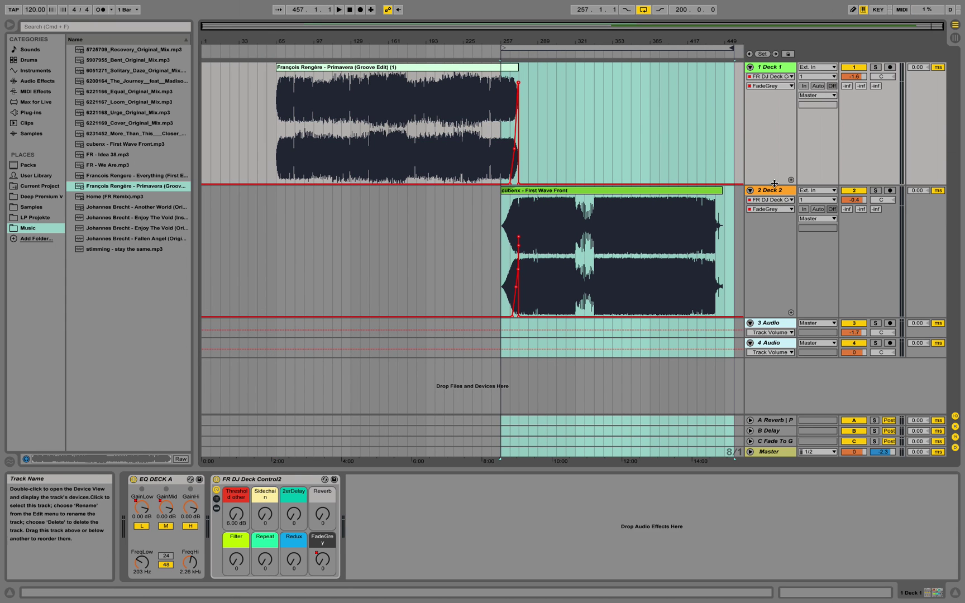
right_click(775, 191)
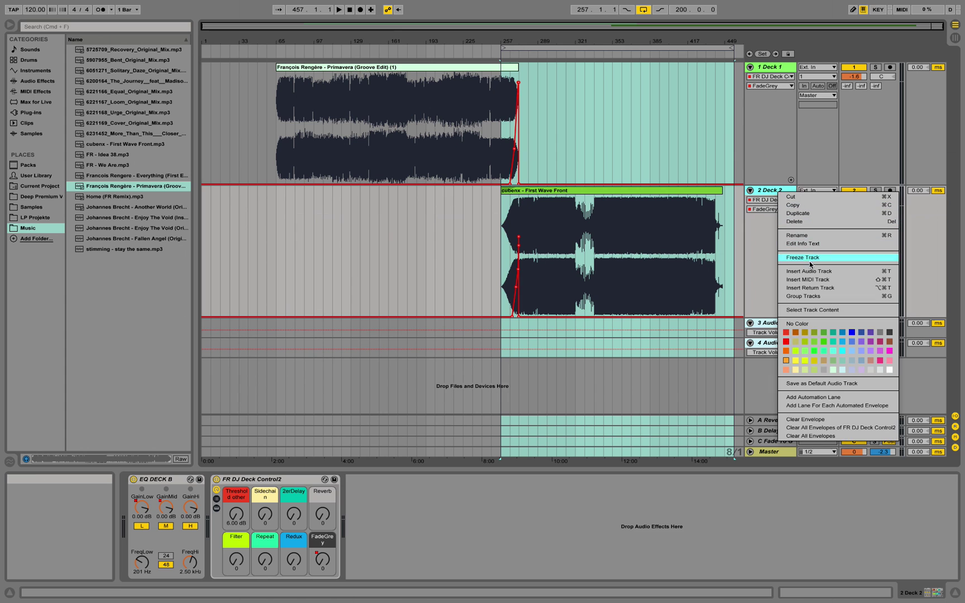
click(819, 270)
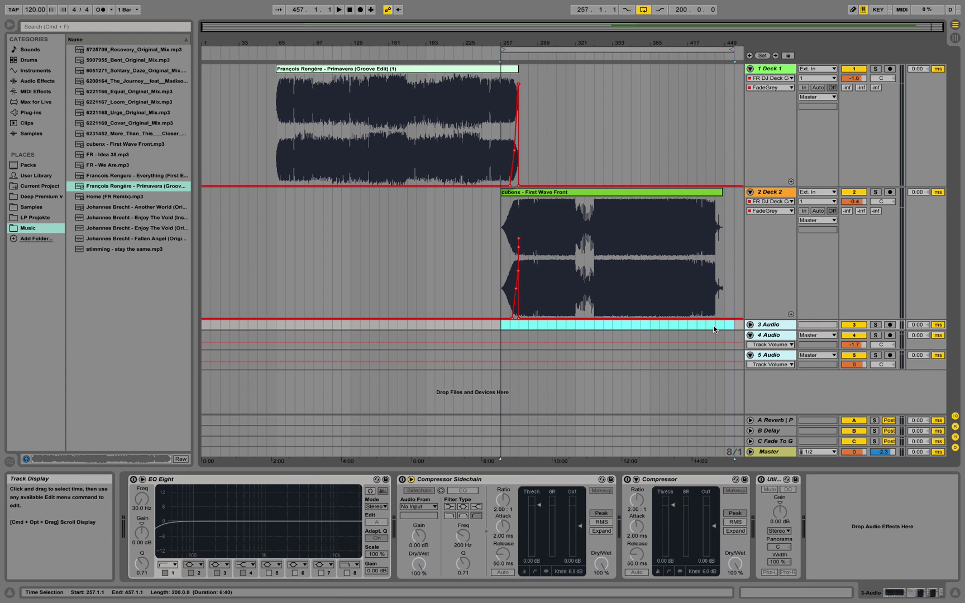
click(715, 329)
drag(717, 329, 737, 339)
drag(454, 40, 548, 23)
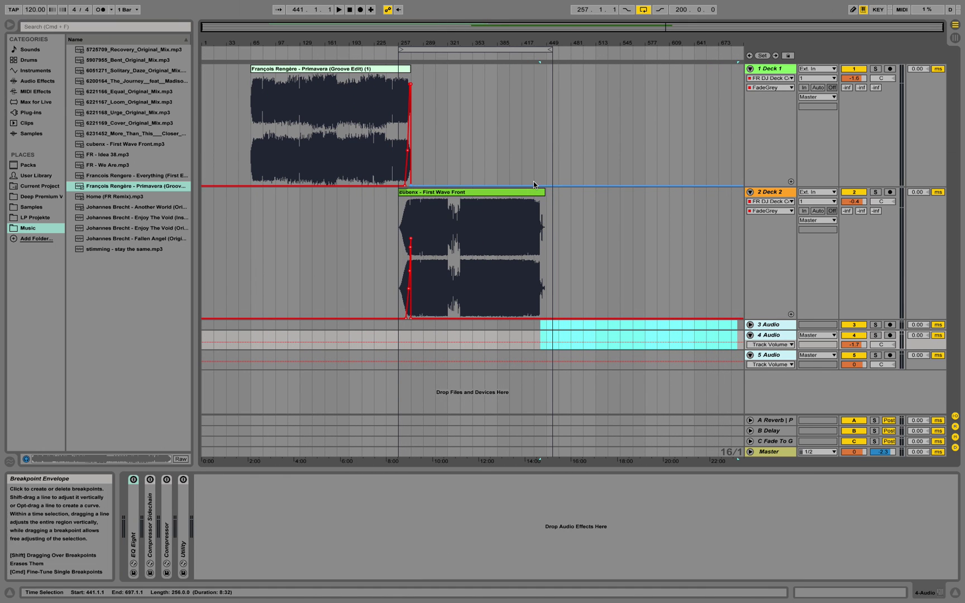
click(366, 70)
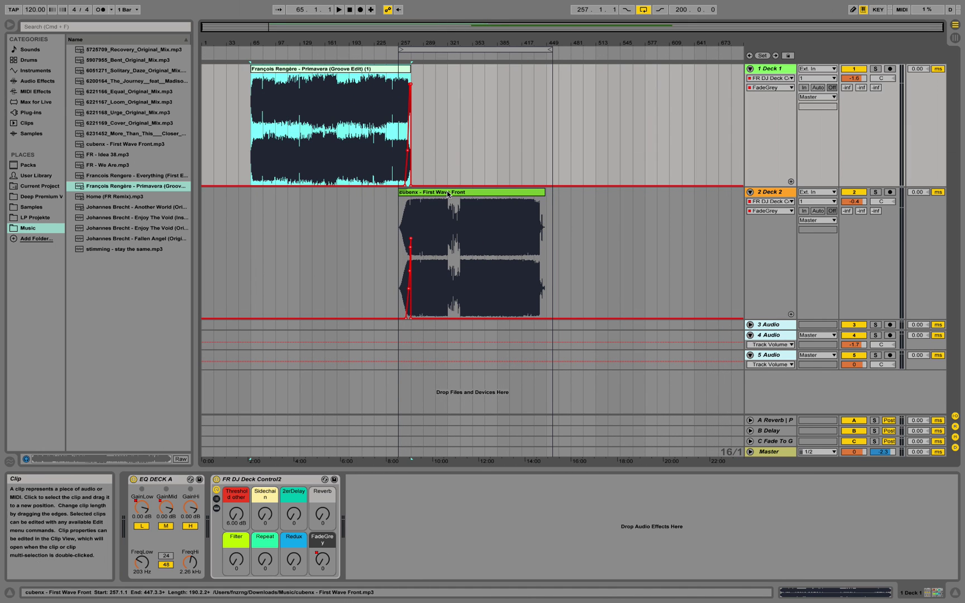
click(446, 192)
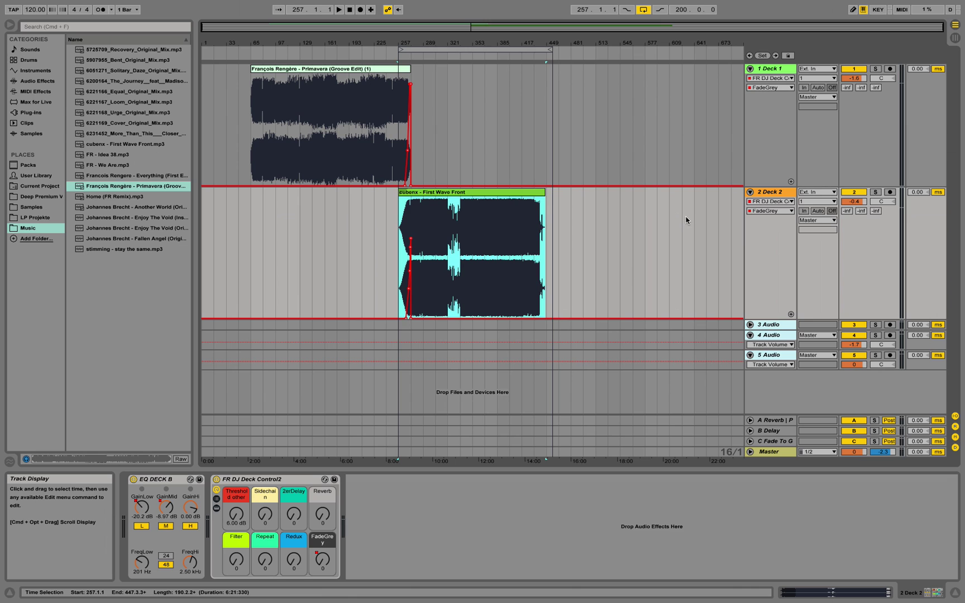
click(433, 193)
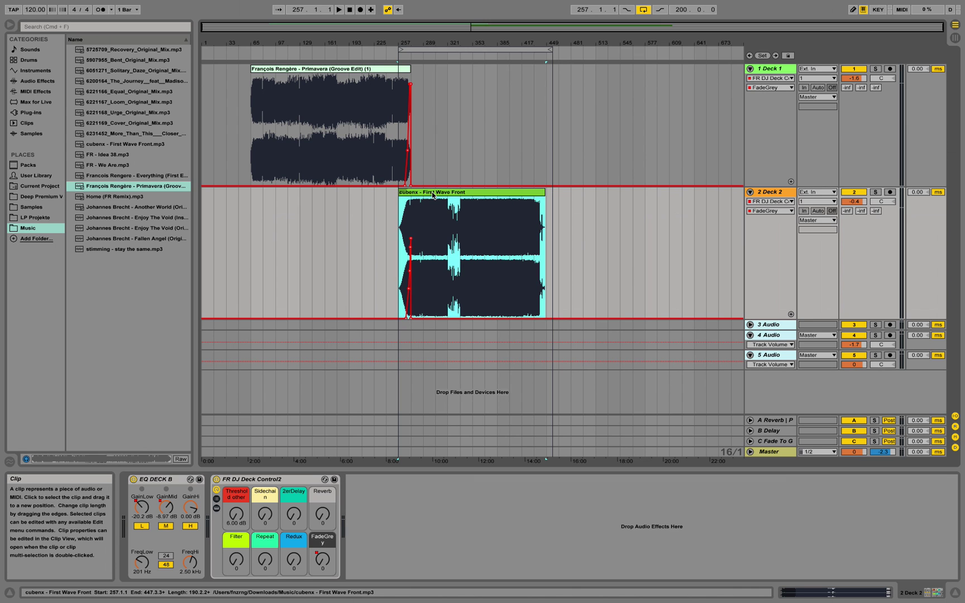
Copy the FR - Idea 38 clip from the Session into the Arrangement on Deck 1, starting at bar 425.
click(954, 38)
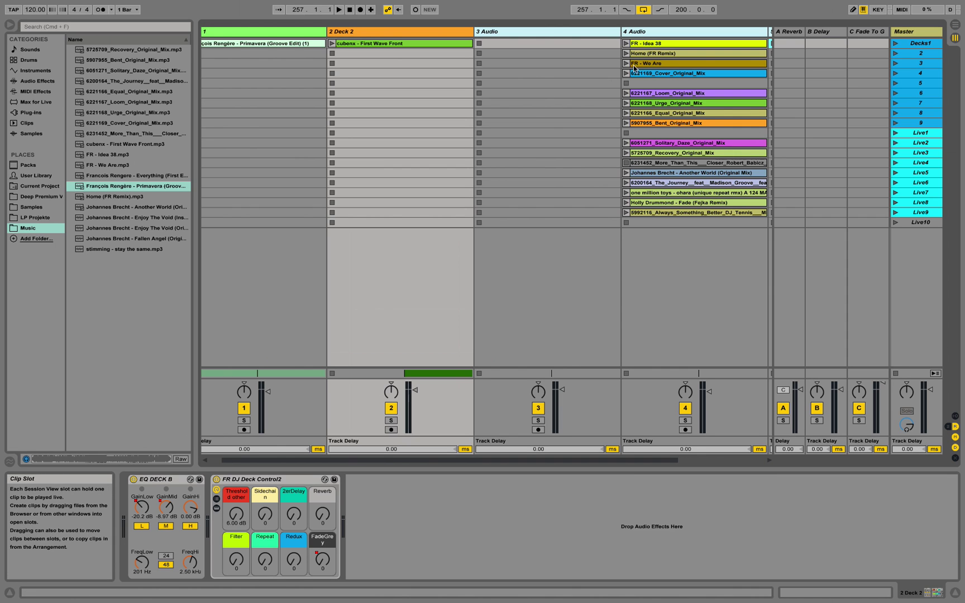
drag(646, 43, 549, 86)
drag(524, 42, 527, 56)
drag(598, 75, 559, 75)
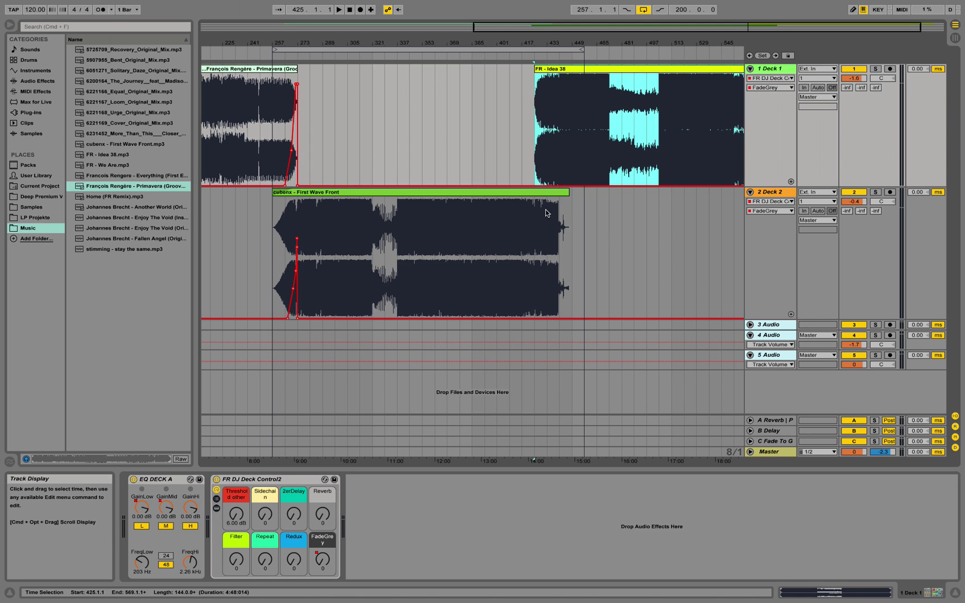
Move the FR - Idea 38 clip from Deck 1 down to the new 3 Audio track at bar 425 and unfold that track.
drag(528, 43, 529, 25)
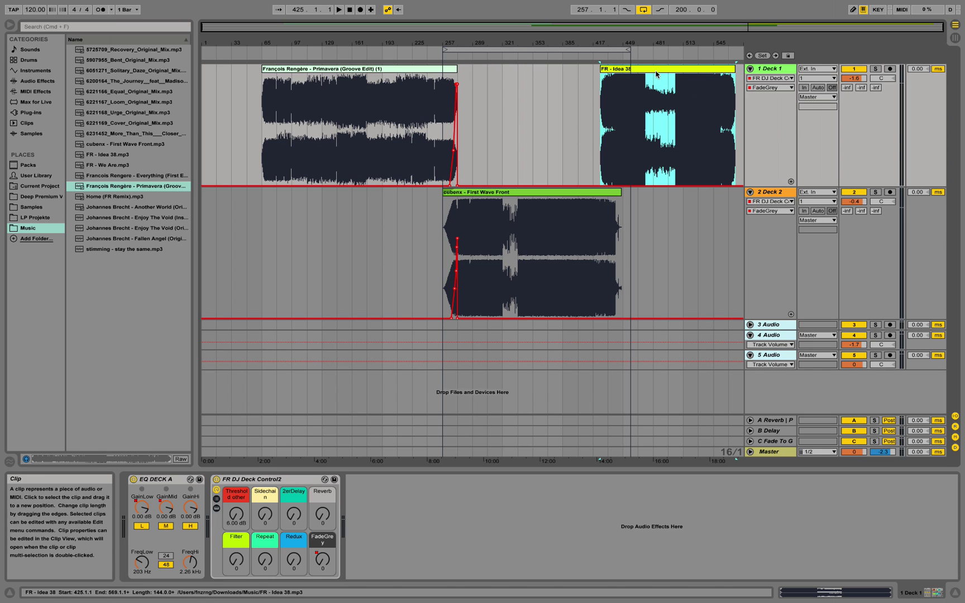
drag(657, 70, 656, 328)
click(749, 325)
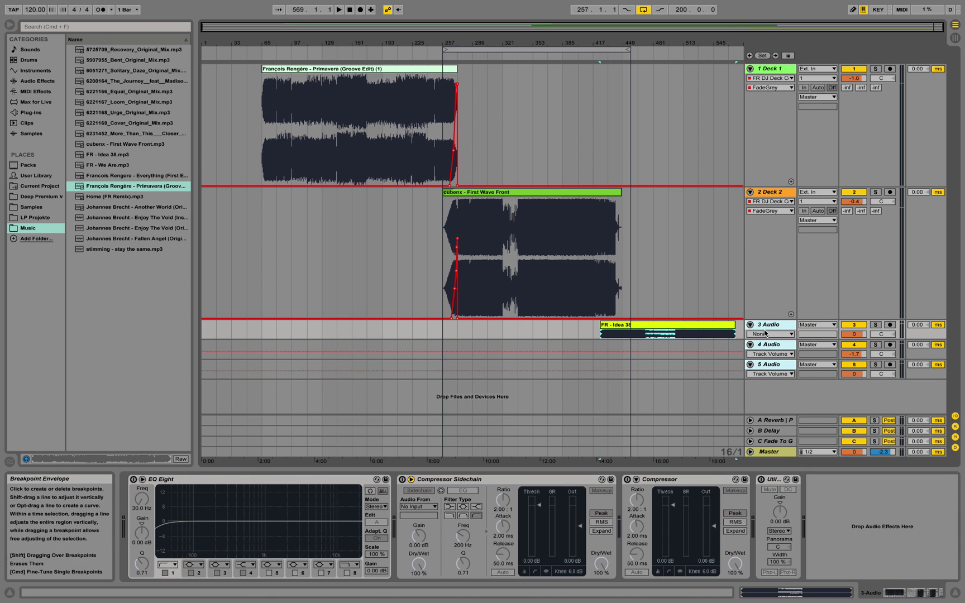
Enlarge the 3 Audio track to show its full waveform and select the Deck 2 track to display its devices.
drag(761, 339, 764, 419)
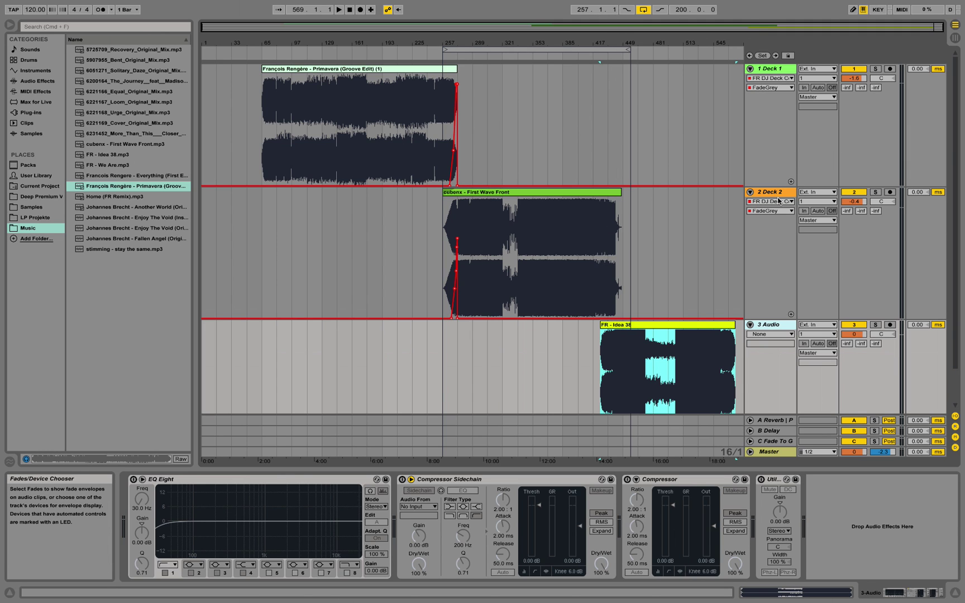
click(769, 325)
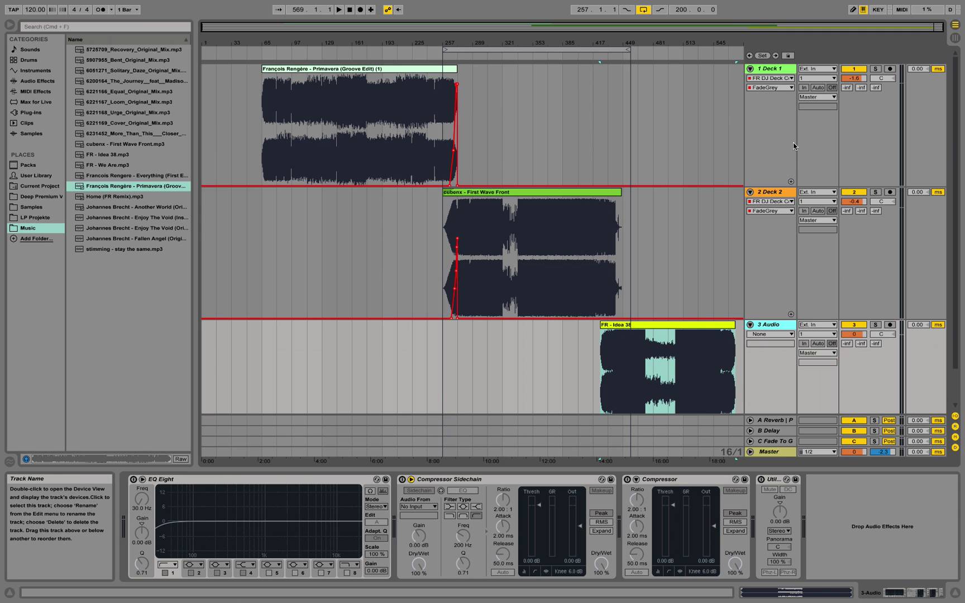
key(Up)
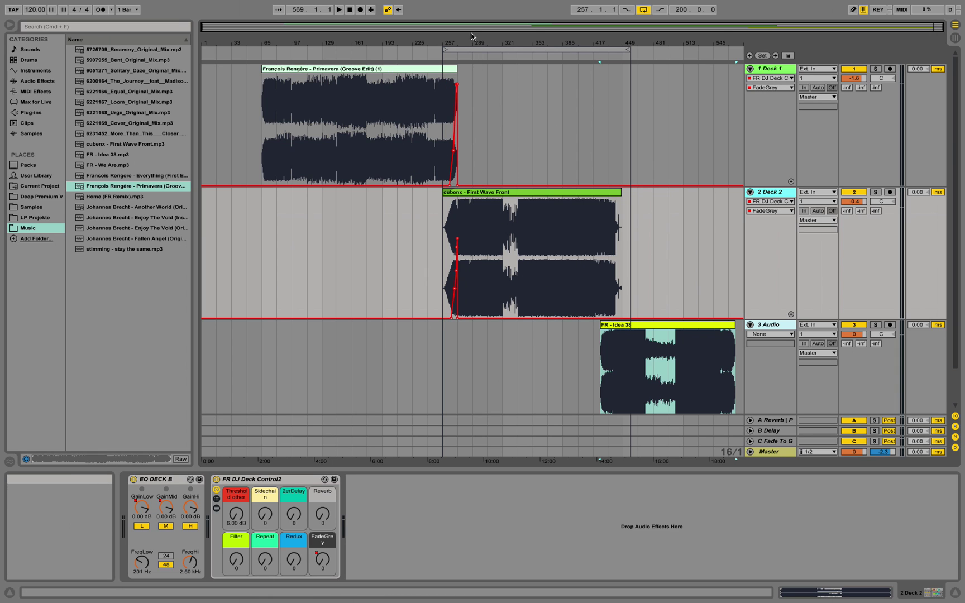
Move the Arrangement loop to start at bar 65, extend it to 512 bars and select the FR DJ Deck Control2 rack on Deck 2.
drag(475, 49, 314, 42)
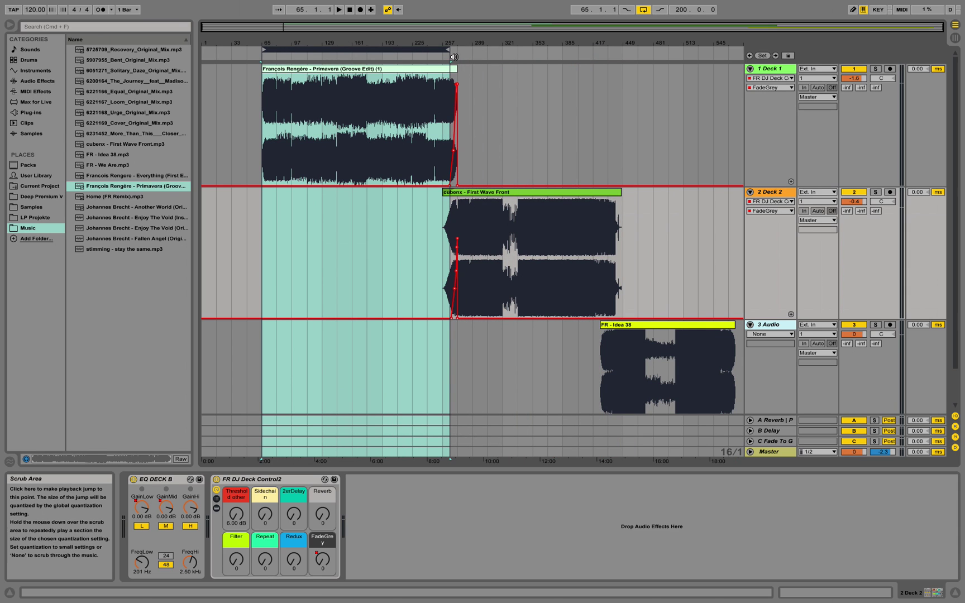
drag(446, 50, 735, 71)
drag(601, 40, 594, 35)
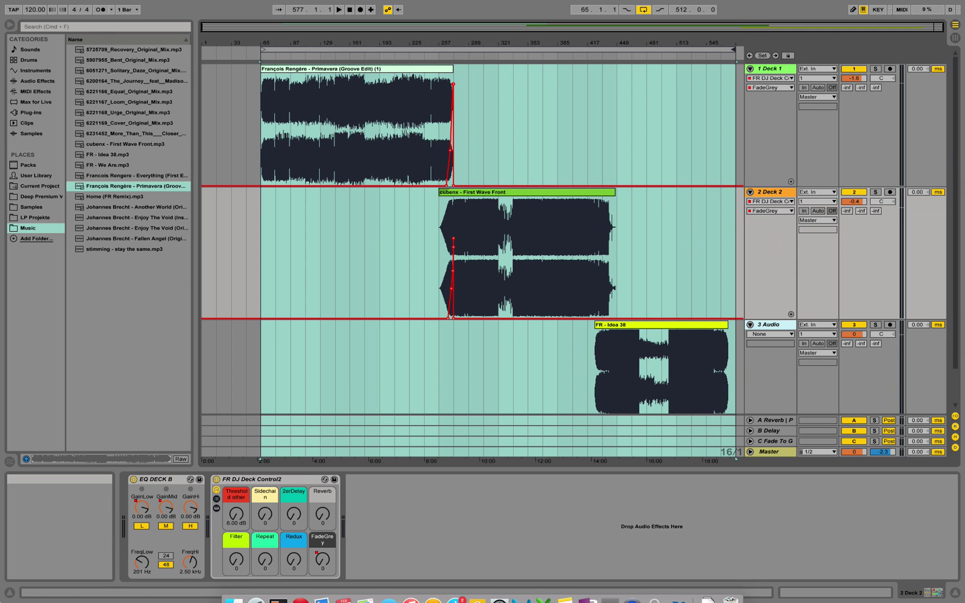
click(290, 479)
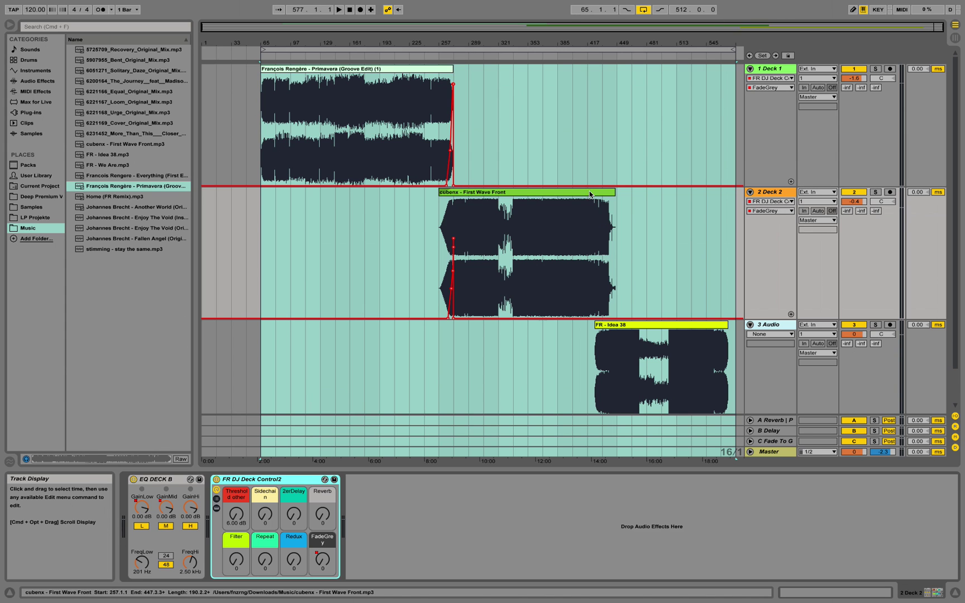
drag(478, 39, 451, 37)
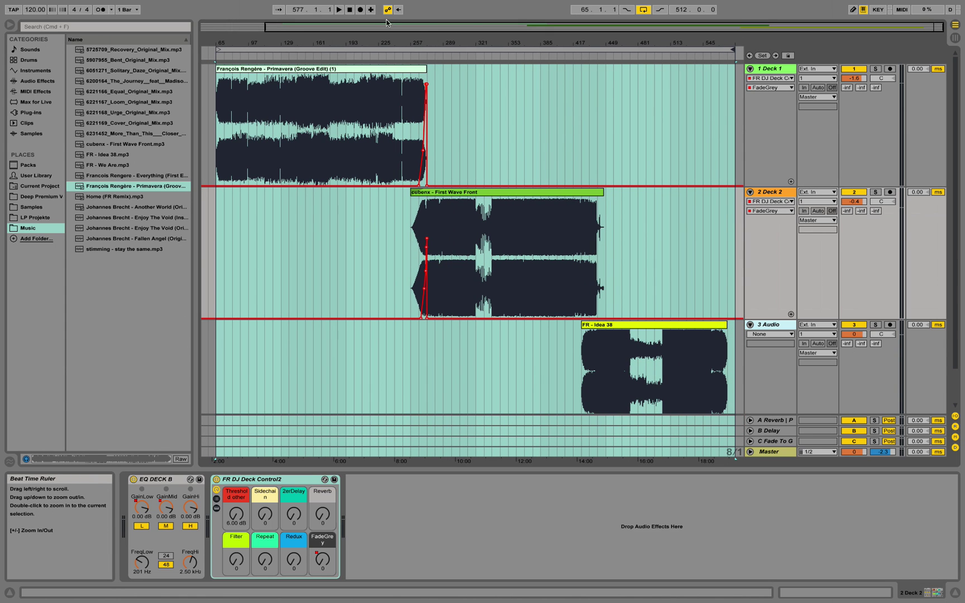